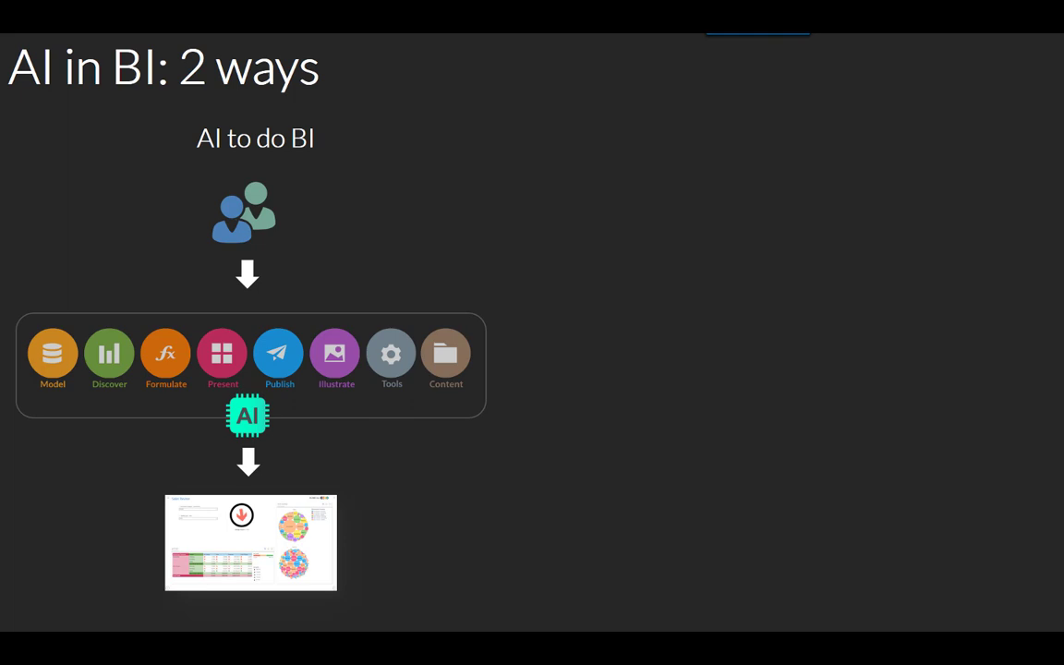
# Reveal the 'BI to do AI' half of the AI in BI slide.
pyautogui.press('Right')
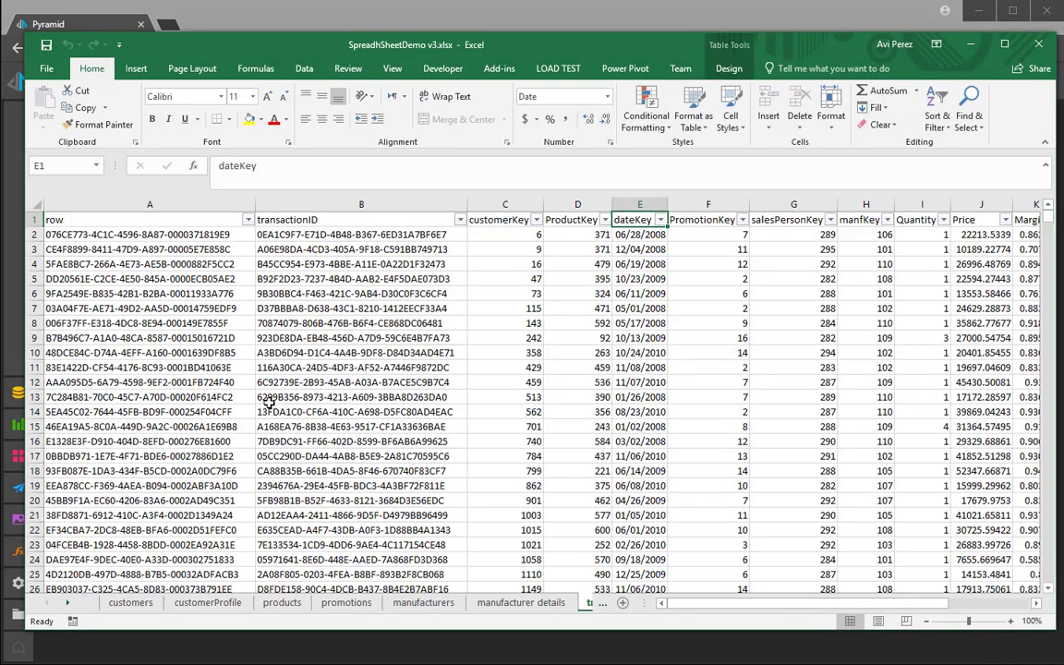
# Browse the manufacturer details, manufacturers, promotions, products, customerProfile and customers sheets.
pyautogui.click(547, 603)
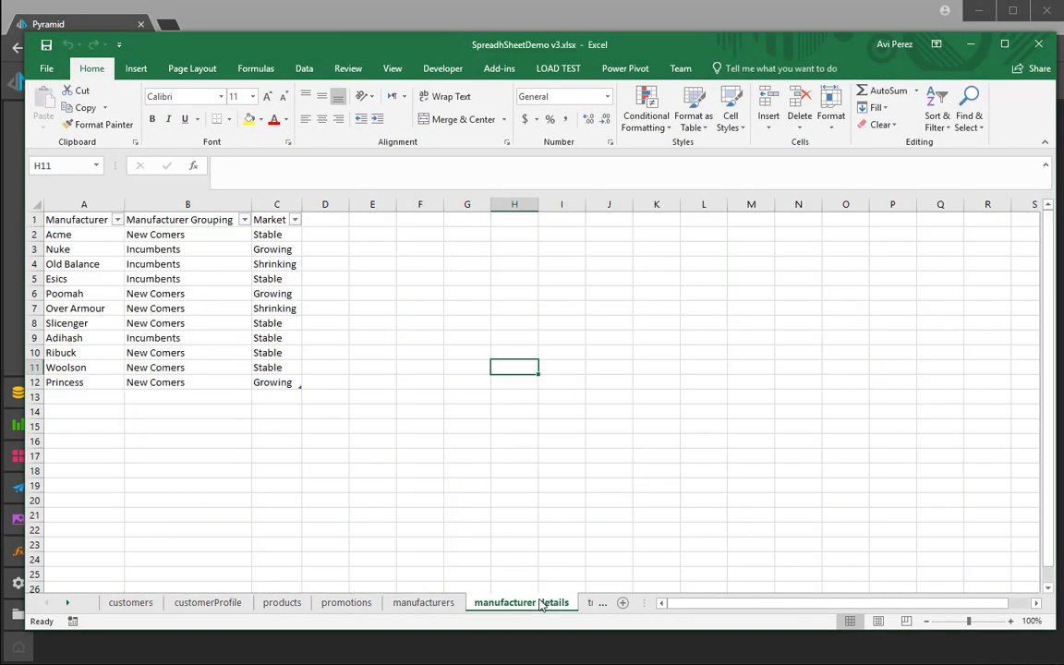
pyautogui.click(456, 607)
pyautogui.click(345, 604)
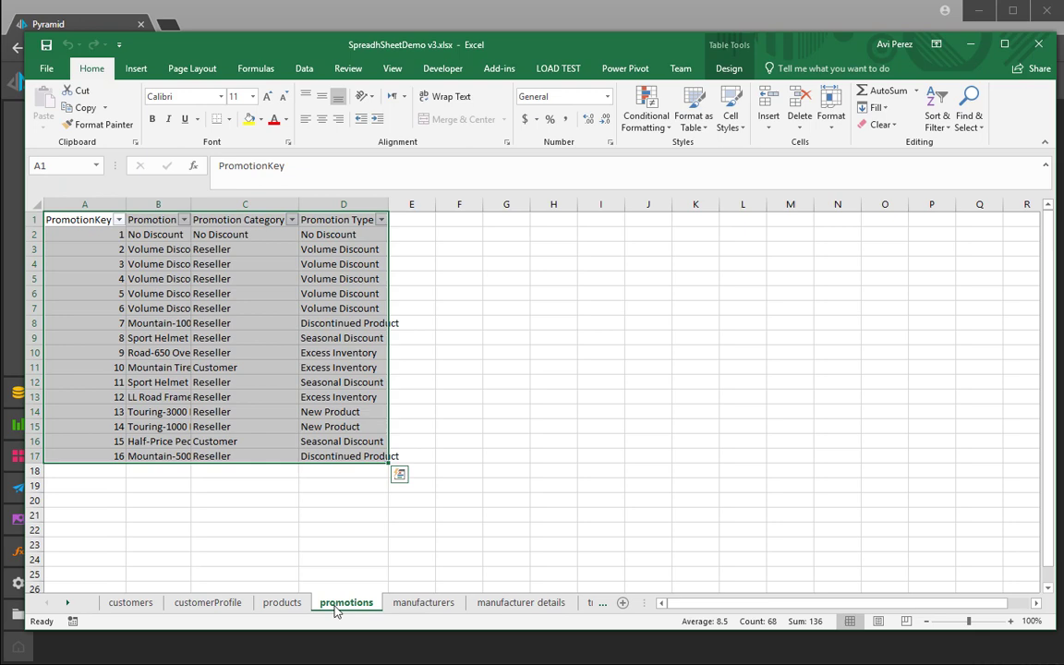
pyautogui.click(280, 604)
pyautogui.click(230, 606)
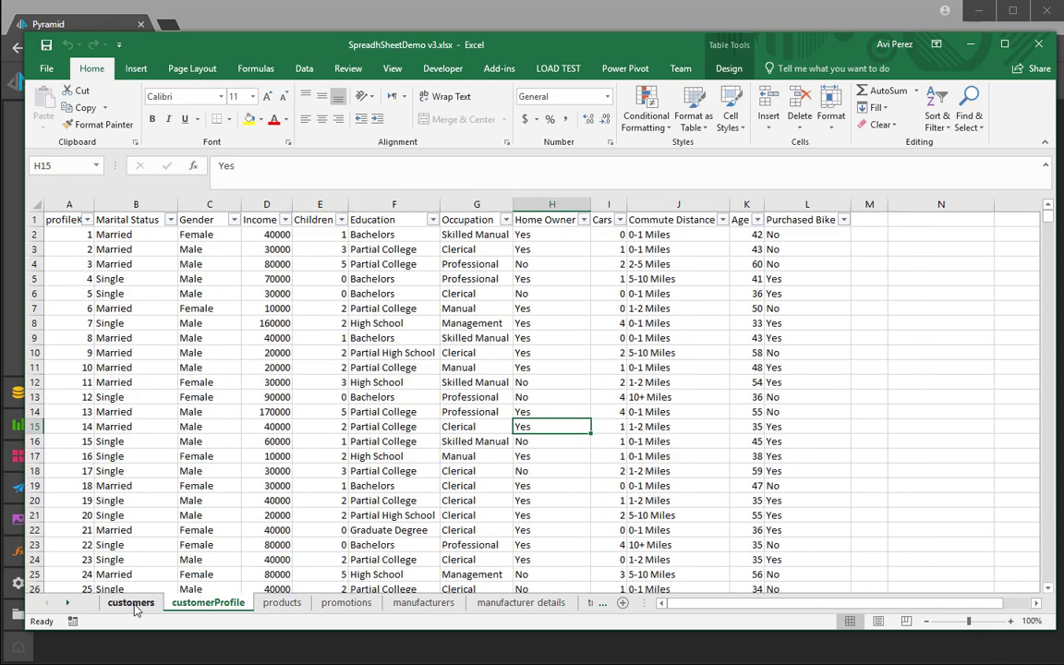
pyautogui.click(132, 606)
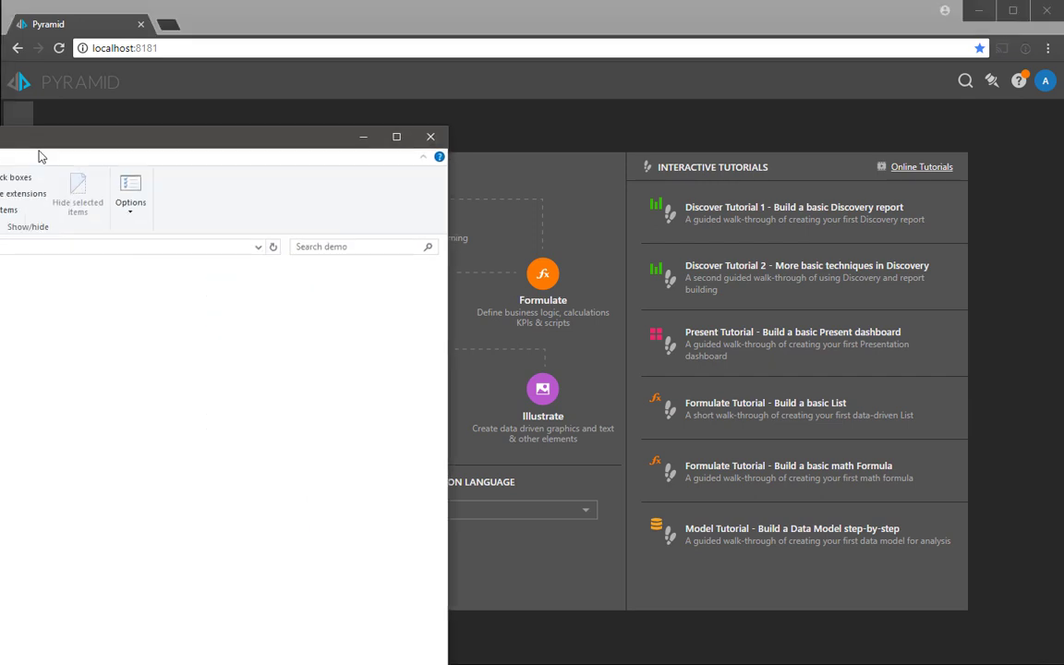
# Upload SpreadhSheetDemo v3.xlsx as a new data model named 'demo'.
pyautogui.moveTo(38, 155); pyautogui.dragTo(337, 342)
pyautogui.click(376, 208)
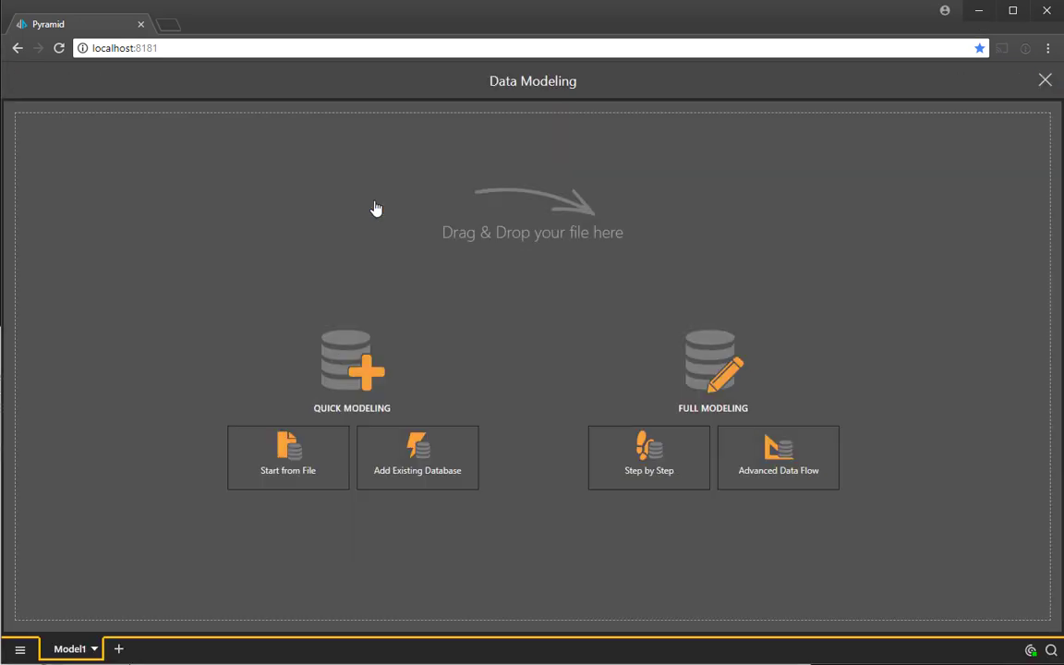
pyautogui.hotkey('alt', 'Tab')
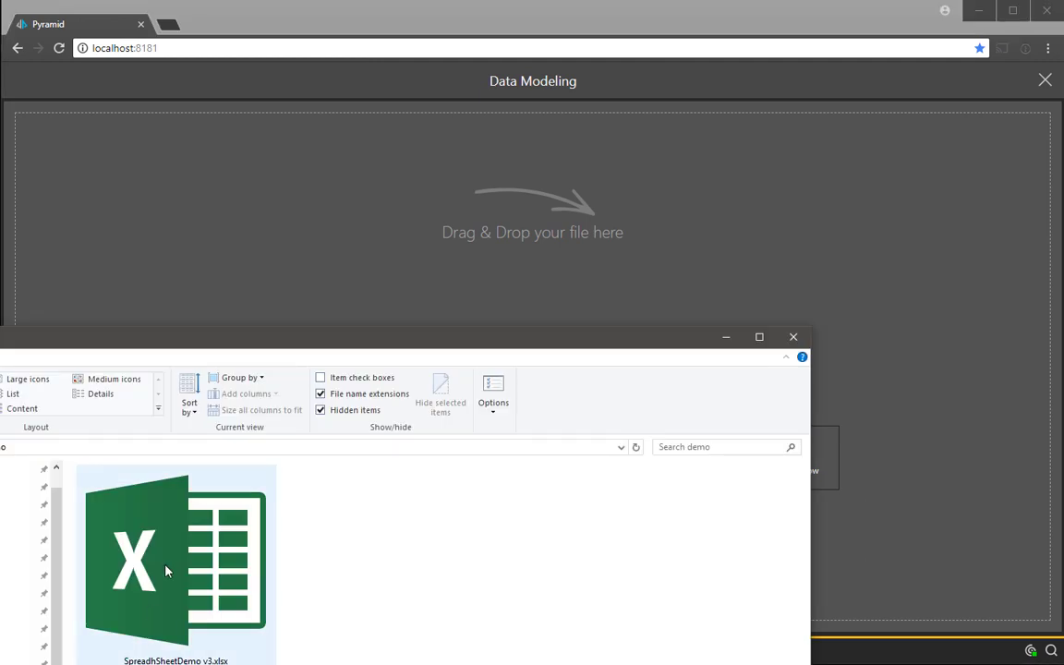
pyautogui.moveTo(148, 507); pyautogui.dragTo(379, 286)
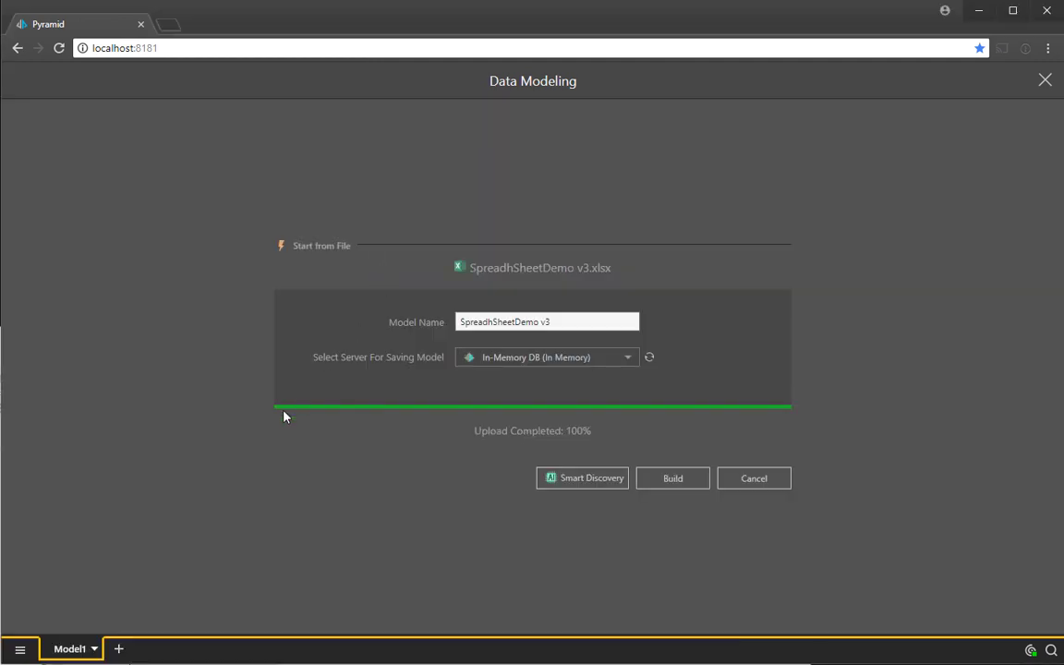
pyautogui.moveTo(570, 325); pyautogui.dragTo(404, 326)
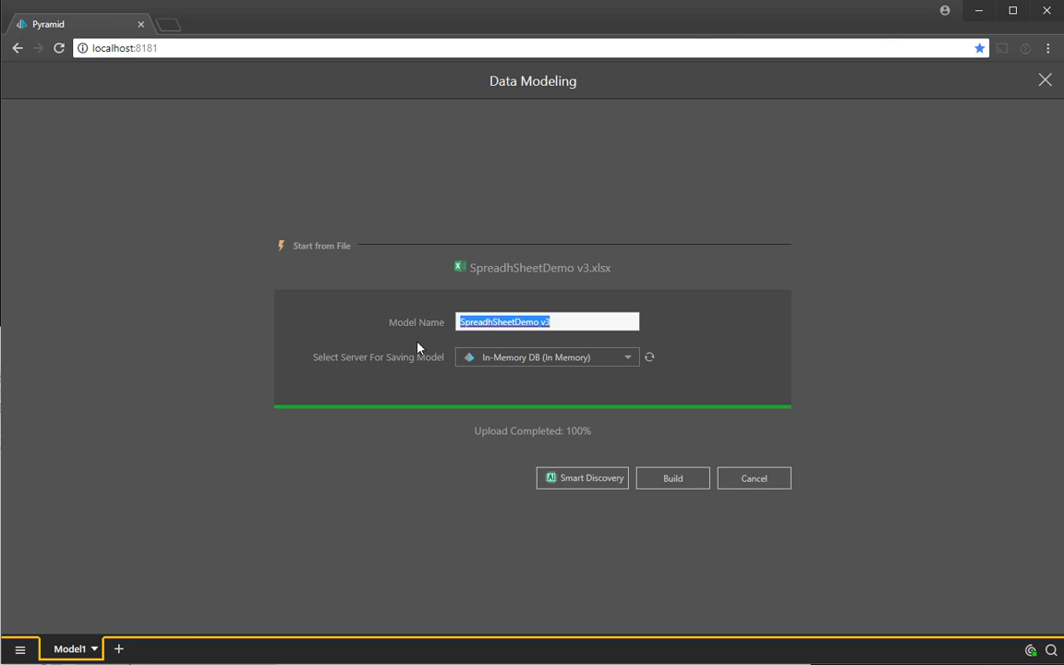
pyautogui.write('demo')
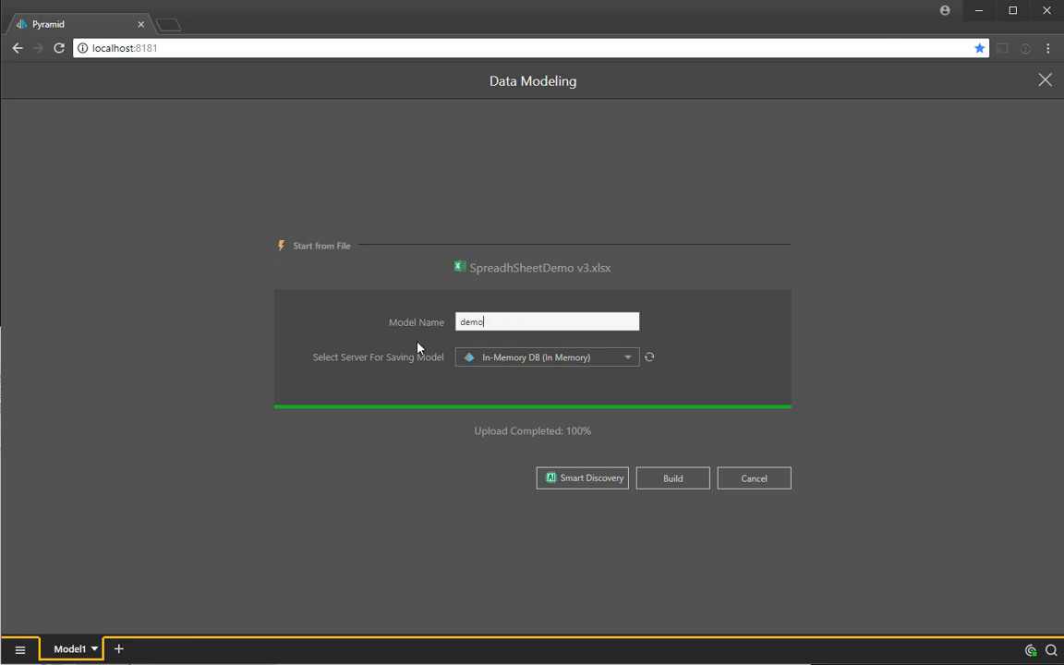
# Run Smart Discovery on the demo model, saving results to the private folder.
pyautogui.click(589, 487)
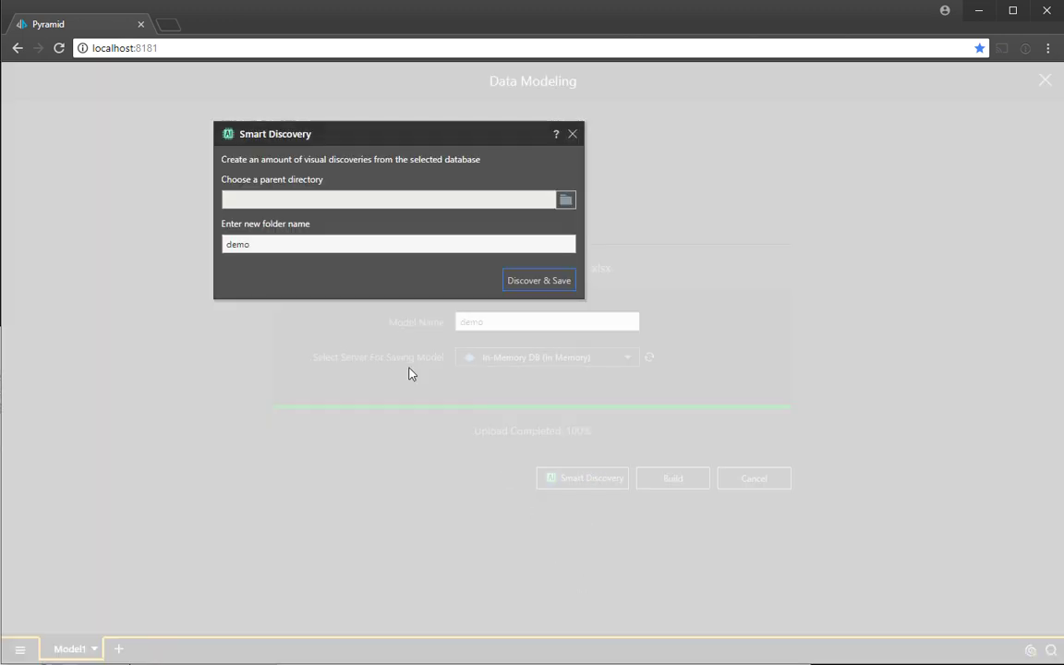
pyautogui.click(567, 202)
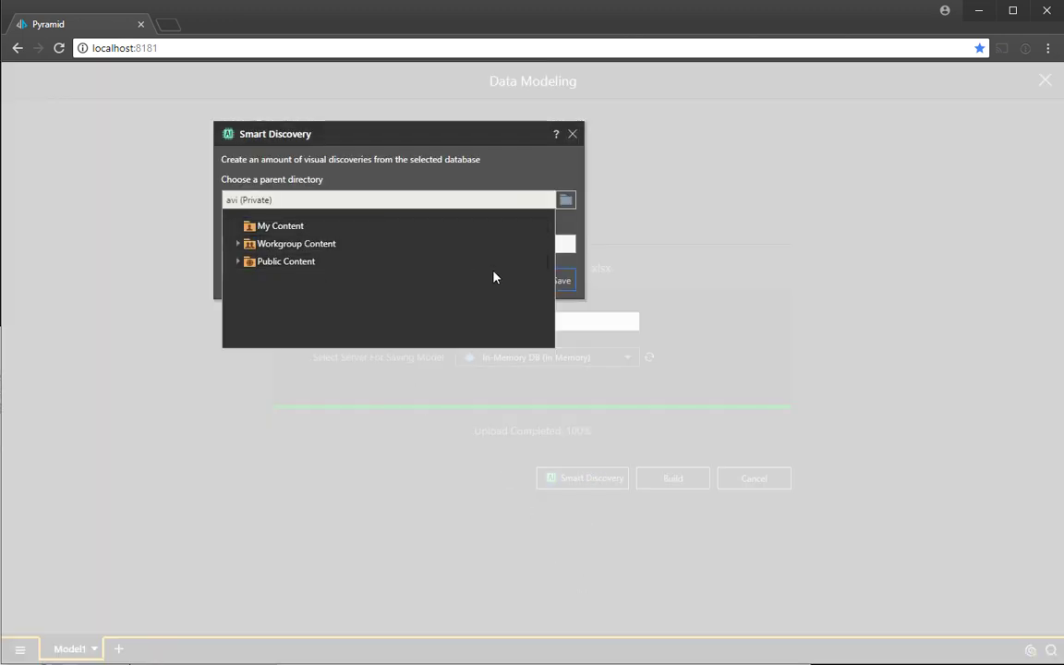
pyautogui.click(525, 197)
pyautogui.click(528, 285)
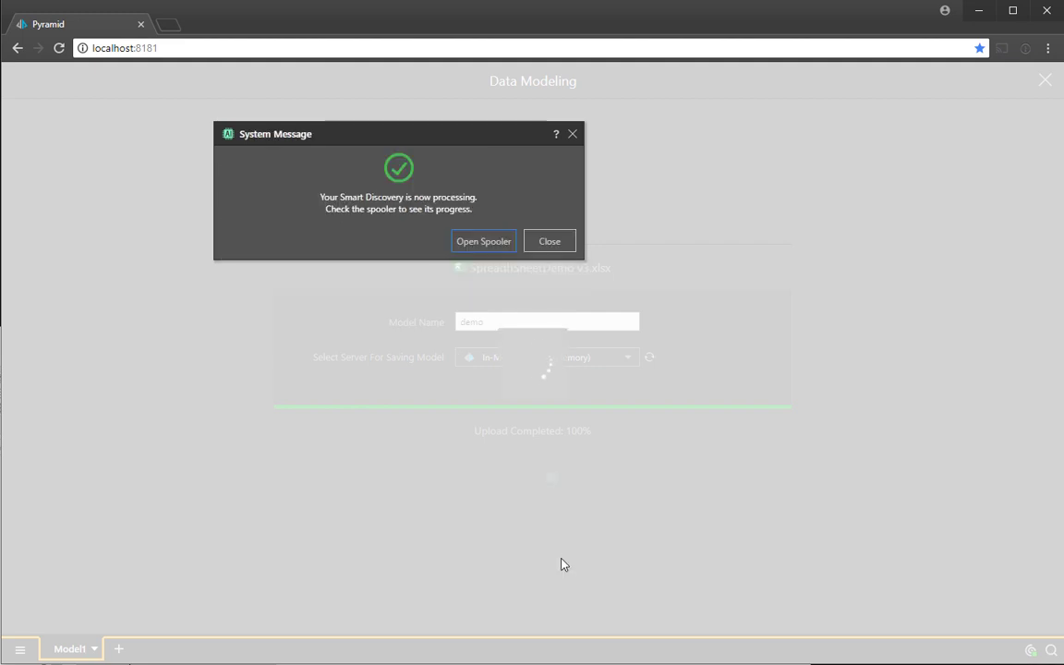
pyautogui.click(549, 244)
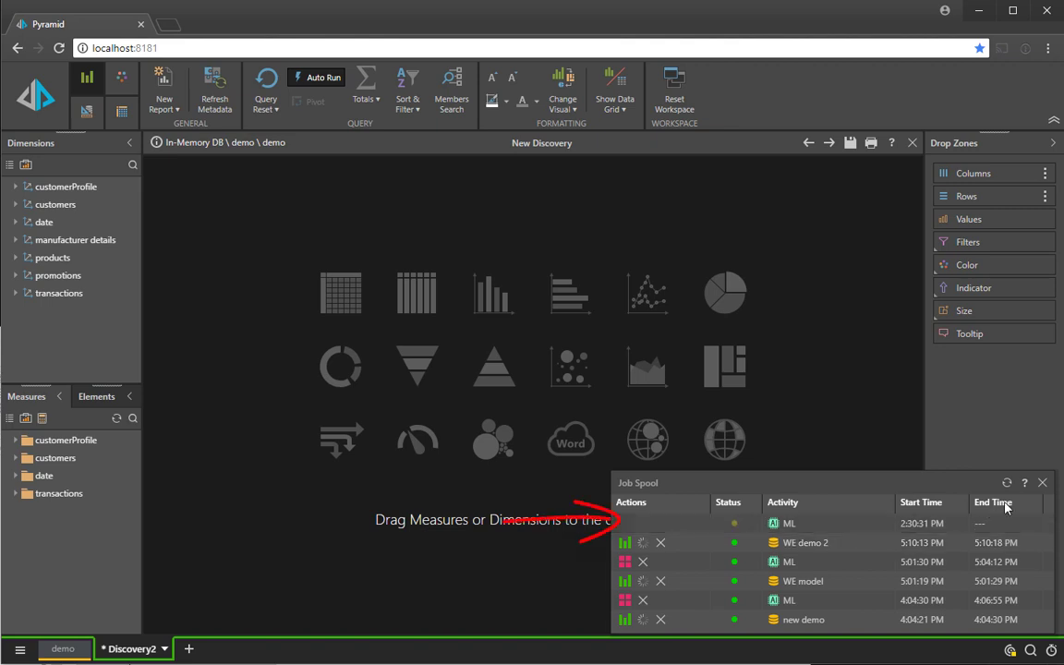
# Build a grid of Cost and Expenses by customer Country.
pyautogui.click(1042, 483)
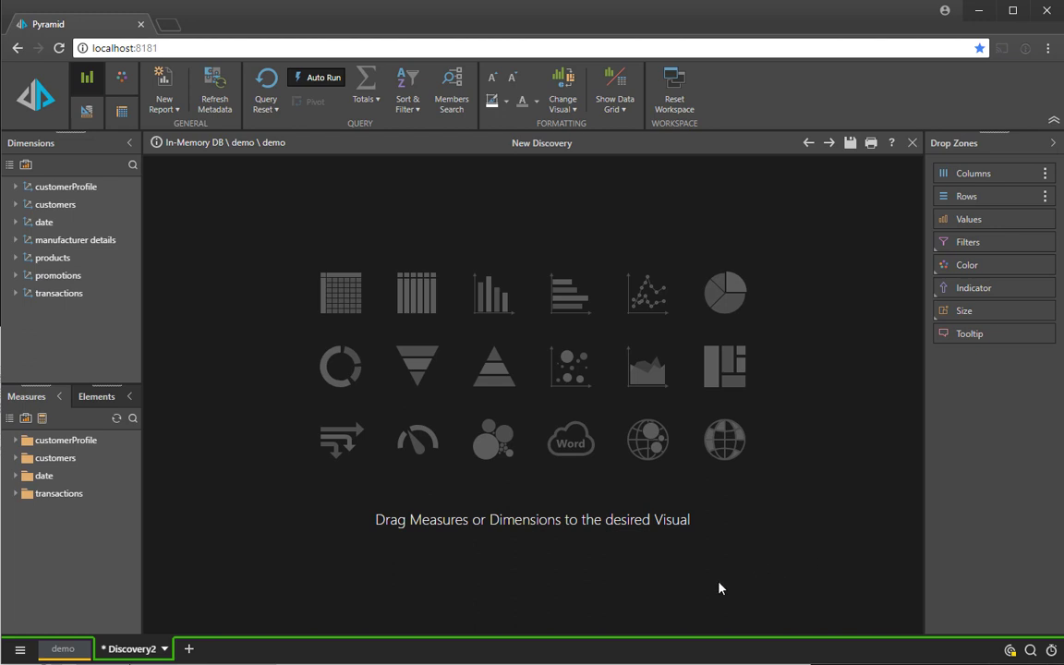
pyautogui.doubleClick(68, 205)
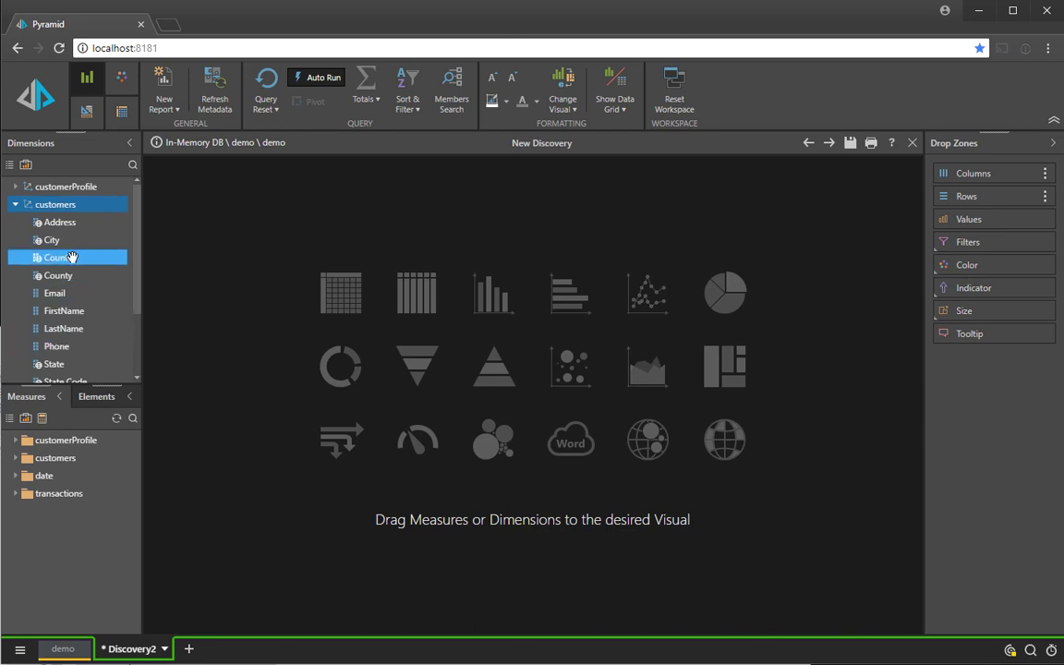
pyautogui.moveTo(72, 258); pyautogui.dragTo(342, 297)
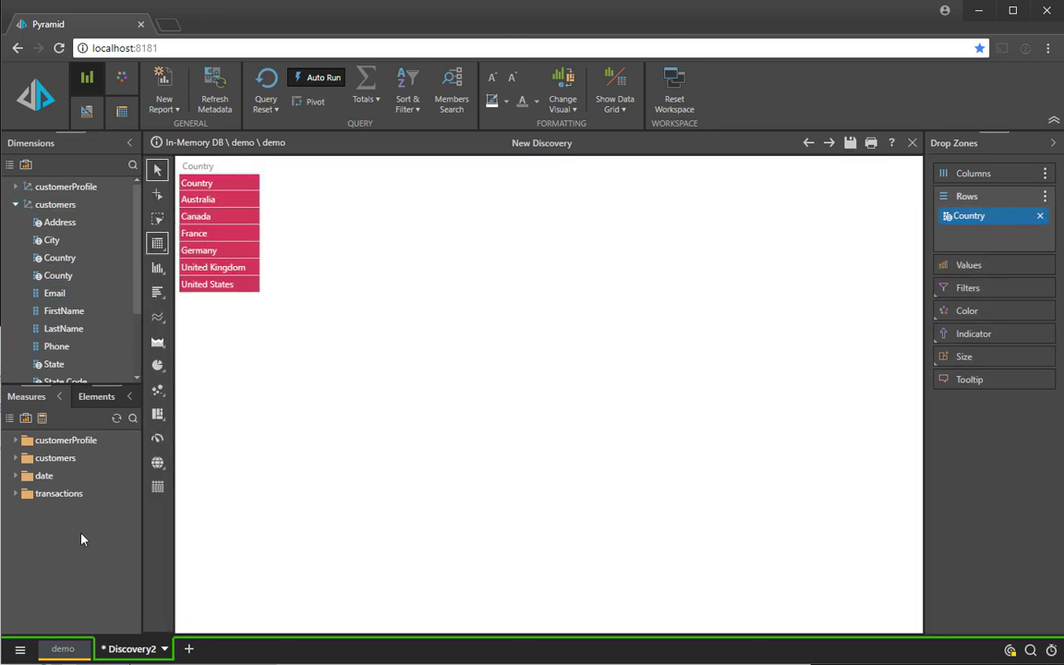
pyautogui.doubleClick(55, 493)
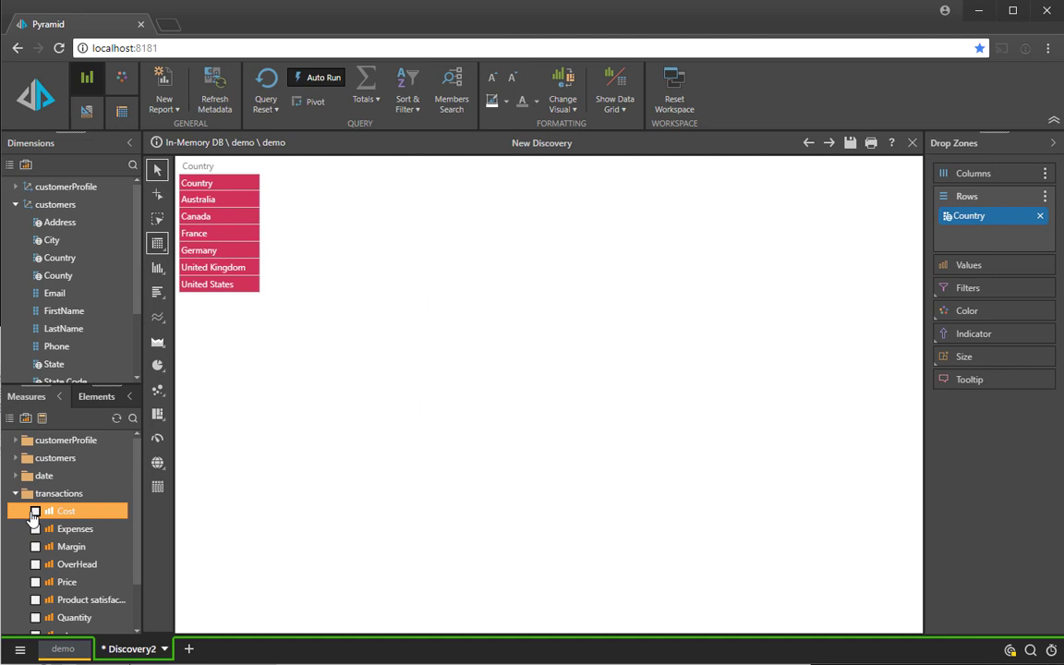
pyautogui.click(35, 511)
pyautogui.click(35, 529)
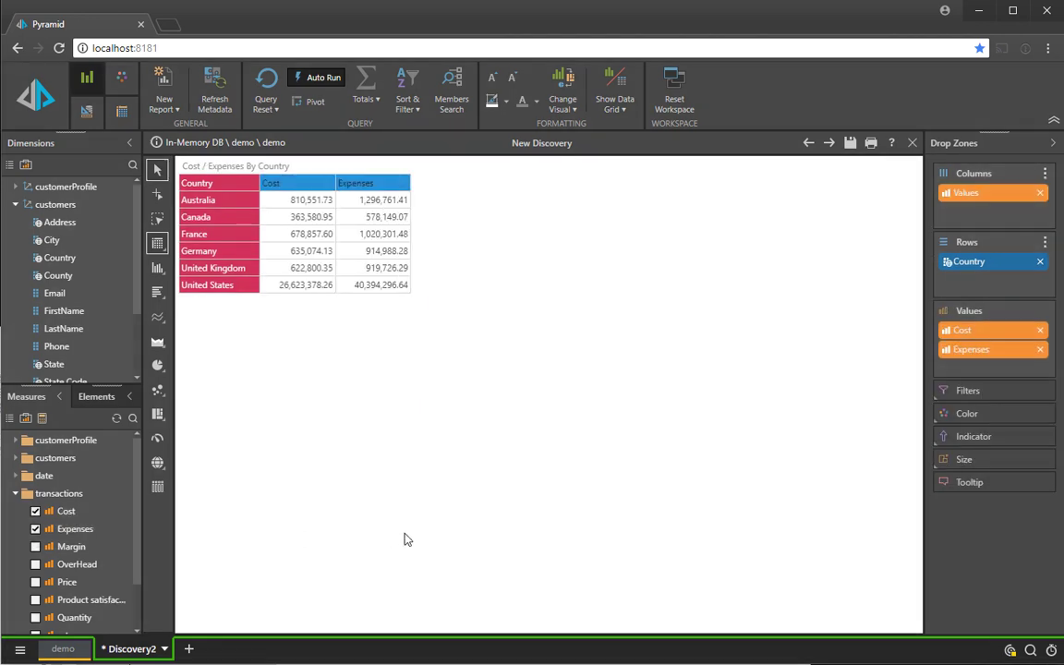
# Split the grid columns by Education and check the ML job's progress.
pyautogui.doubleClick(81, 187)
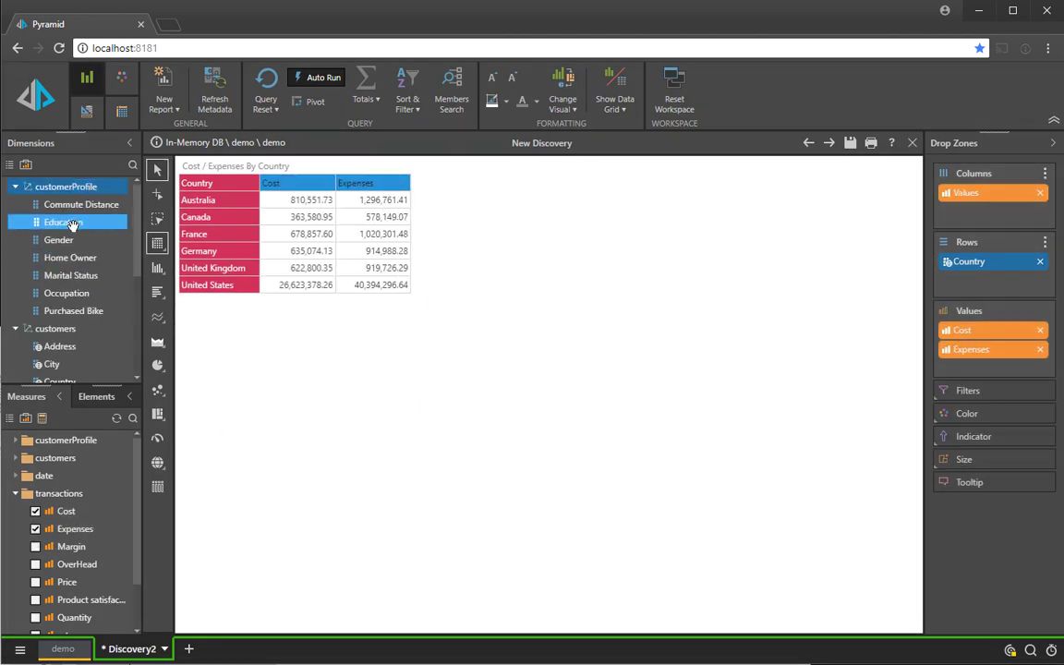
pyautogui.moveTo(73, 225); pyautogui.dragTo(965, 209)
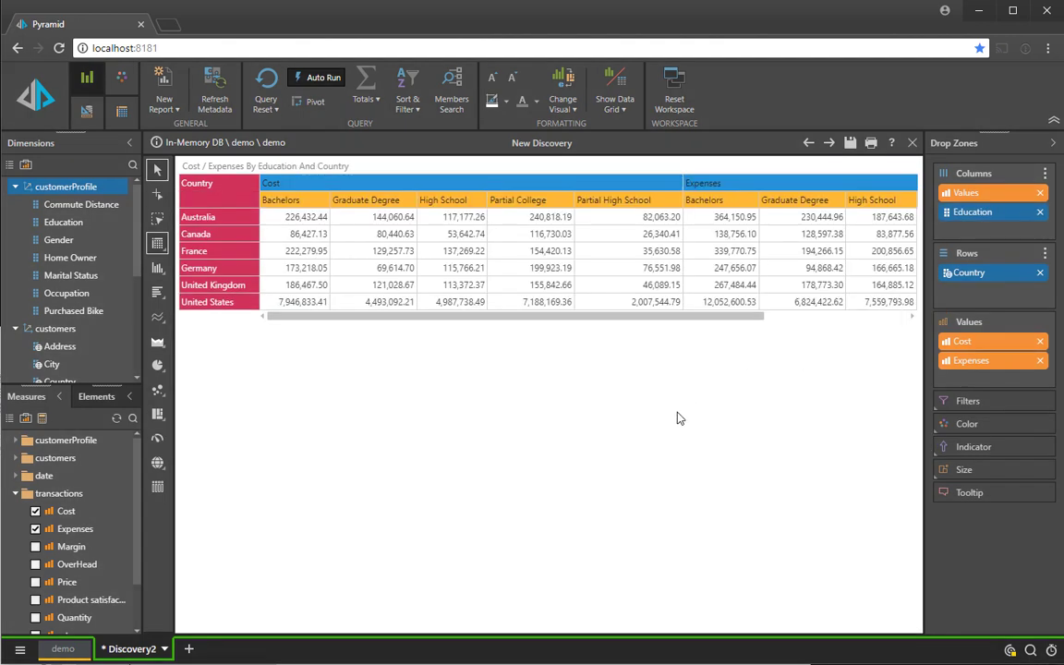
pyautogui.moveTo(678, 317)
pyautogui.mouseDown()
pyautogui.moveTo(840, 320)
pyautogui.moveTo(658, 314)
pyautogui.mouseUp()
pyautogui.click(1011, 650)
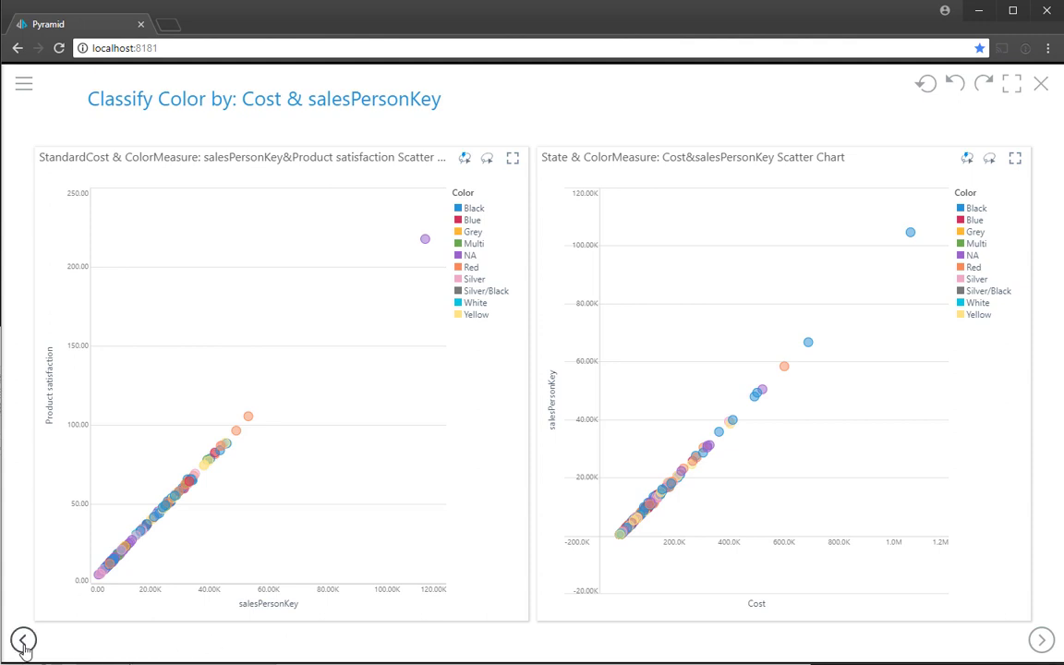
# Page back through the Interesting facts slides to the Product Category step line chart.
pyautogui.click(23, 640)
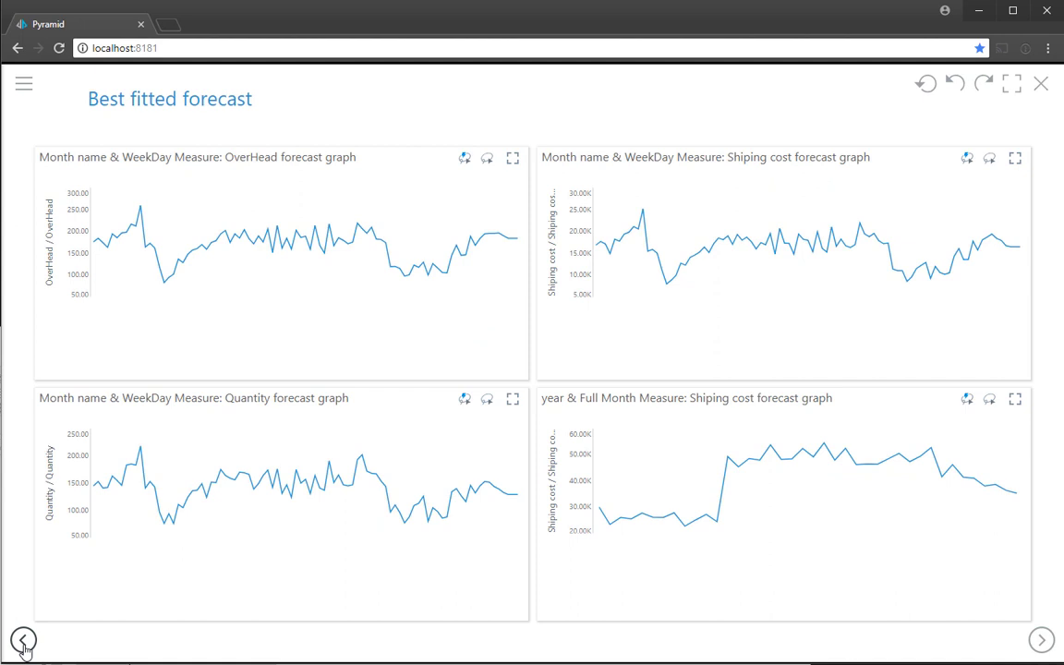
pyautogui.click(23, 641)
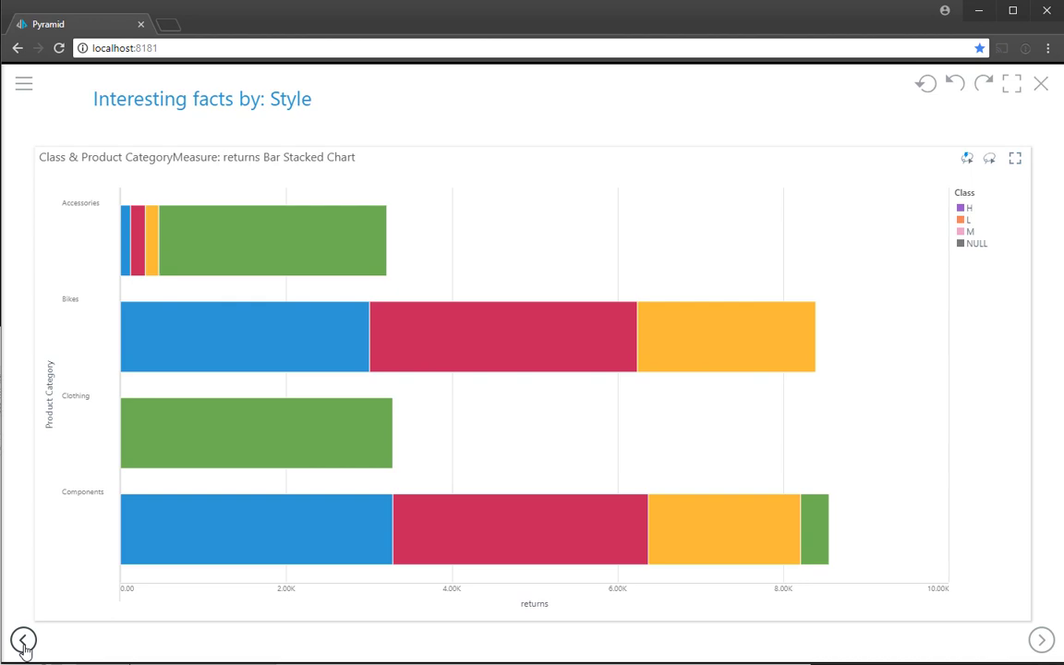
pyautogui.click(23, 641)
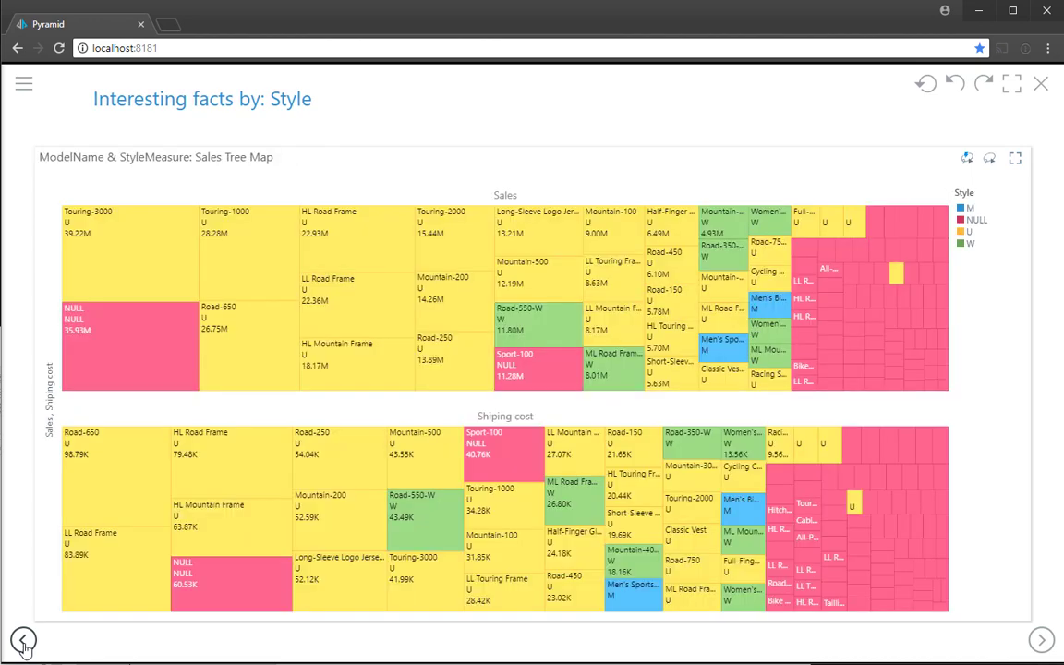
pyautogui.click(23, 641)
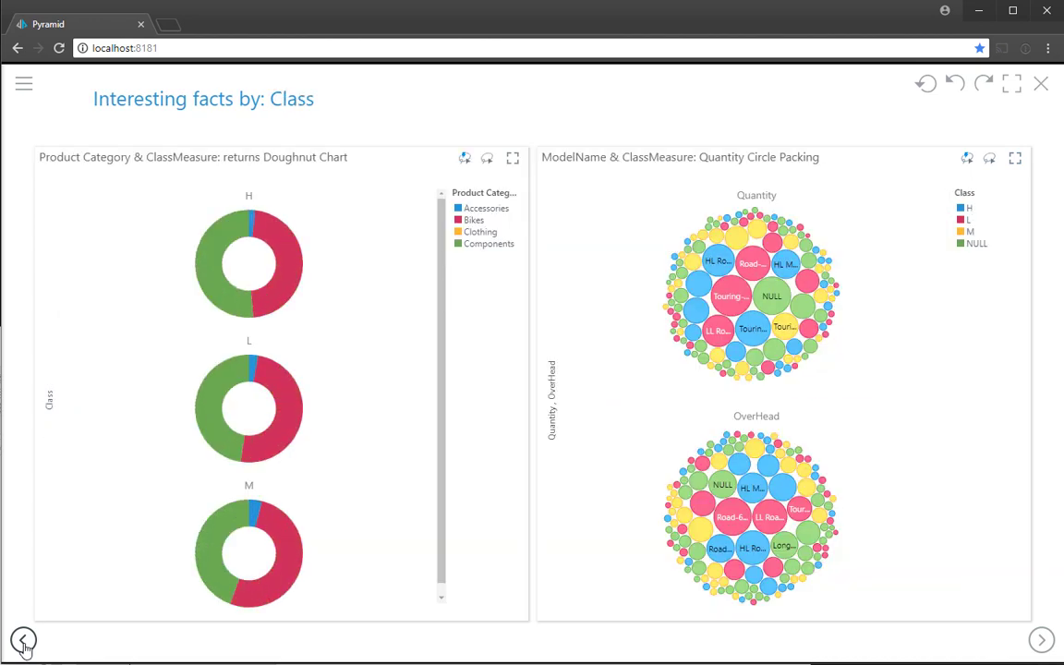
pyautogui.click(23, 641)
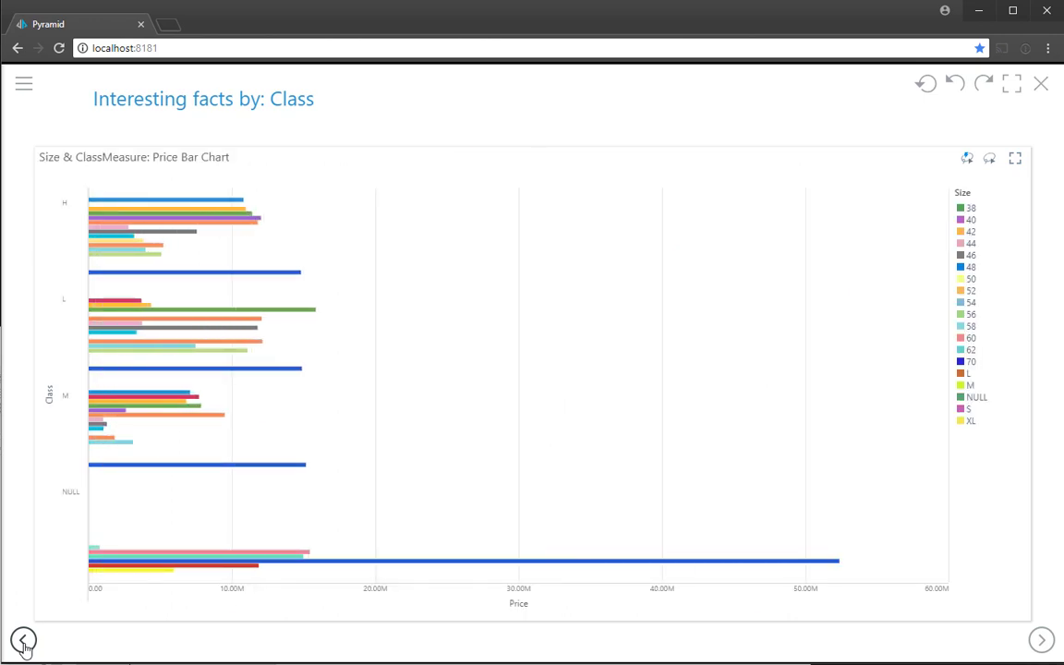
pyautogui.click(23, 641)
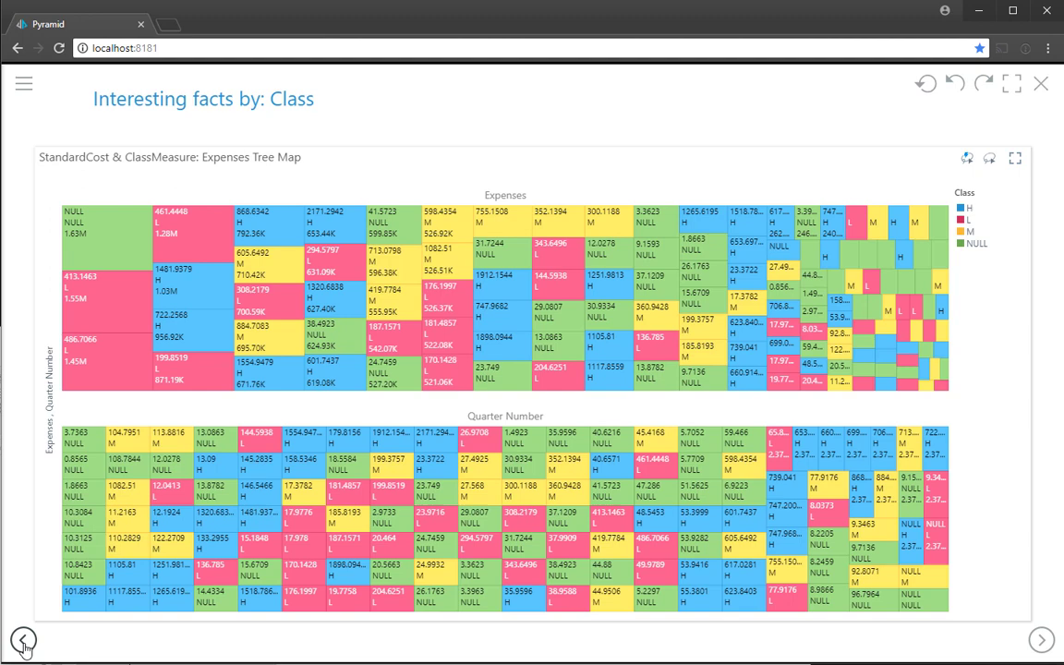
pyautogui.click(23, 641)
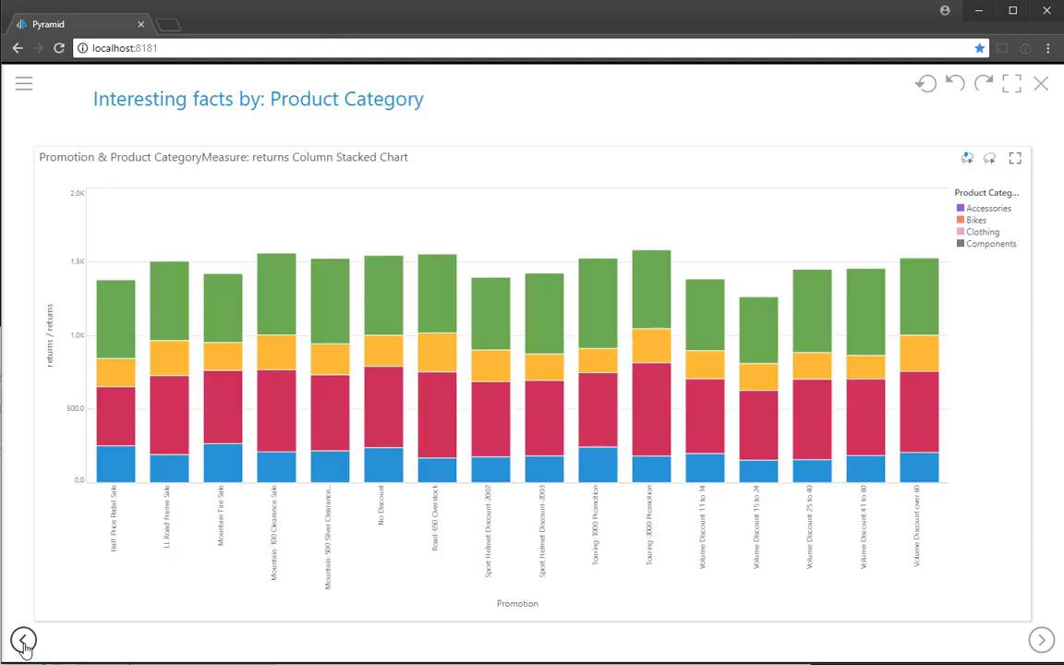
pyautogui.click(23, 641)
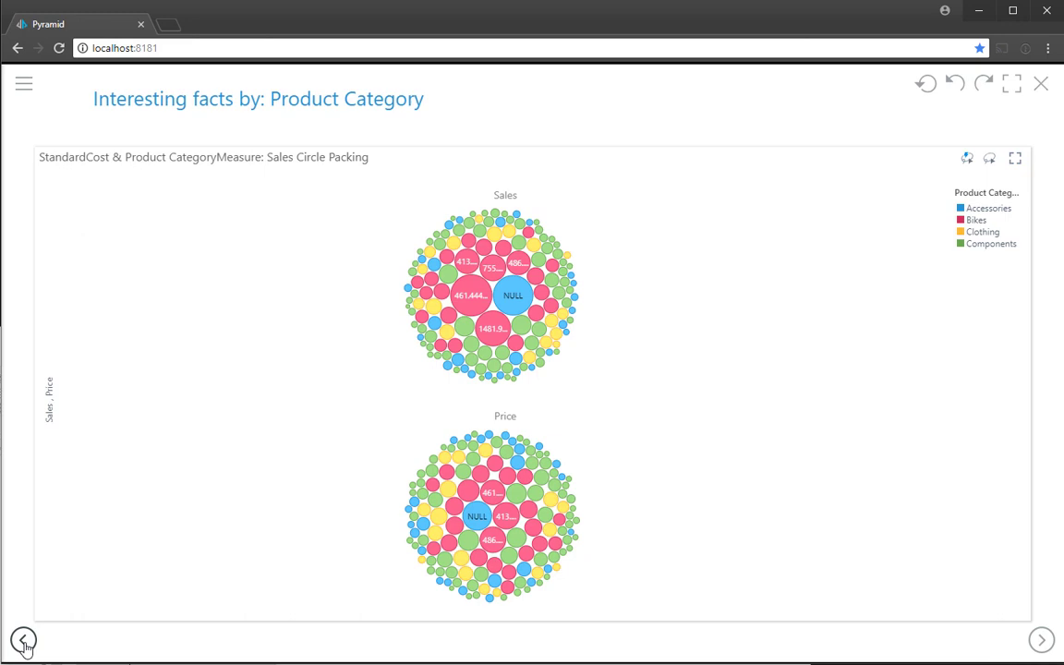
pyautogui.click(23, 641)
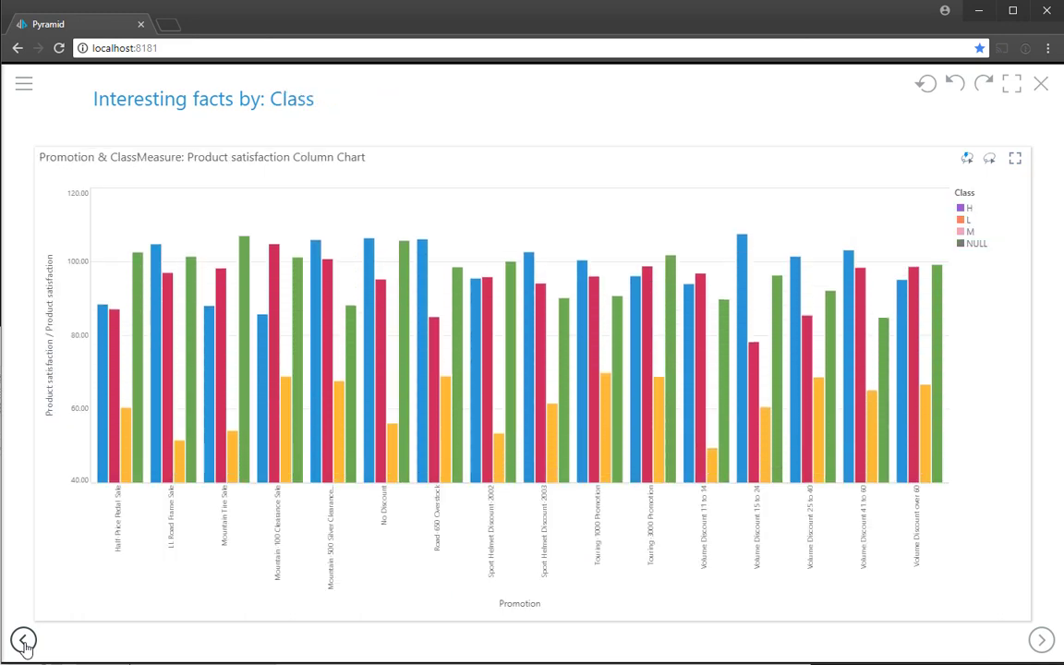
pyautogui.click(23, 641)
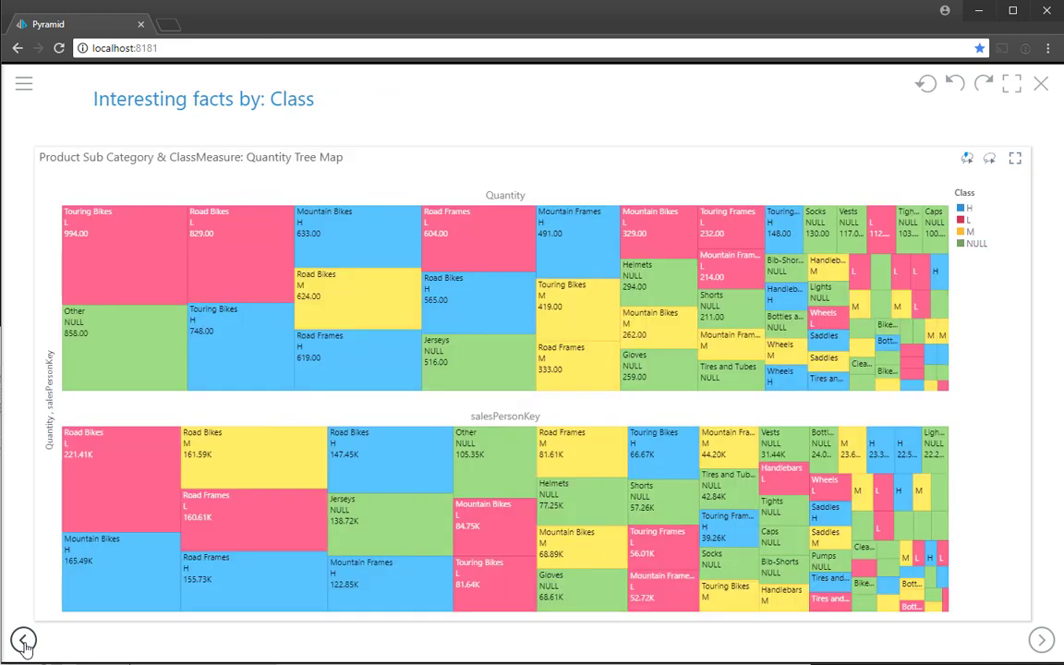
pyautogui.click(23, 641)
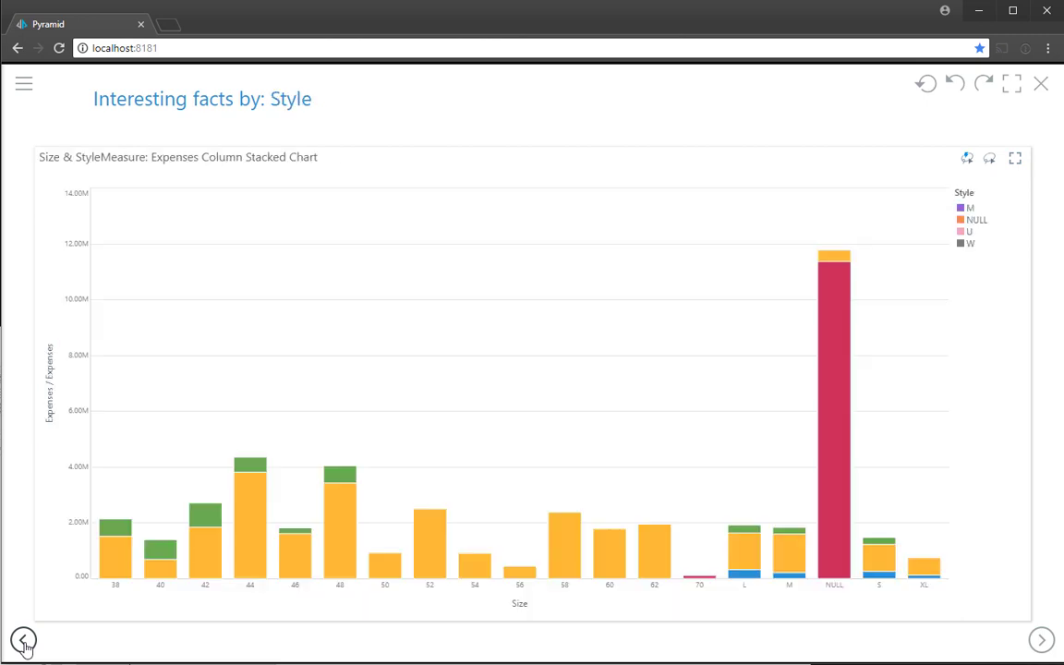
pyautogui.click(23, 641)
pyautogui.click(23, 642)
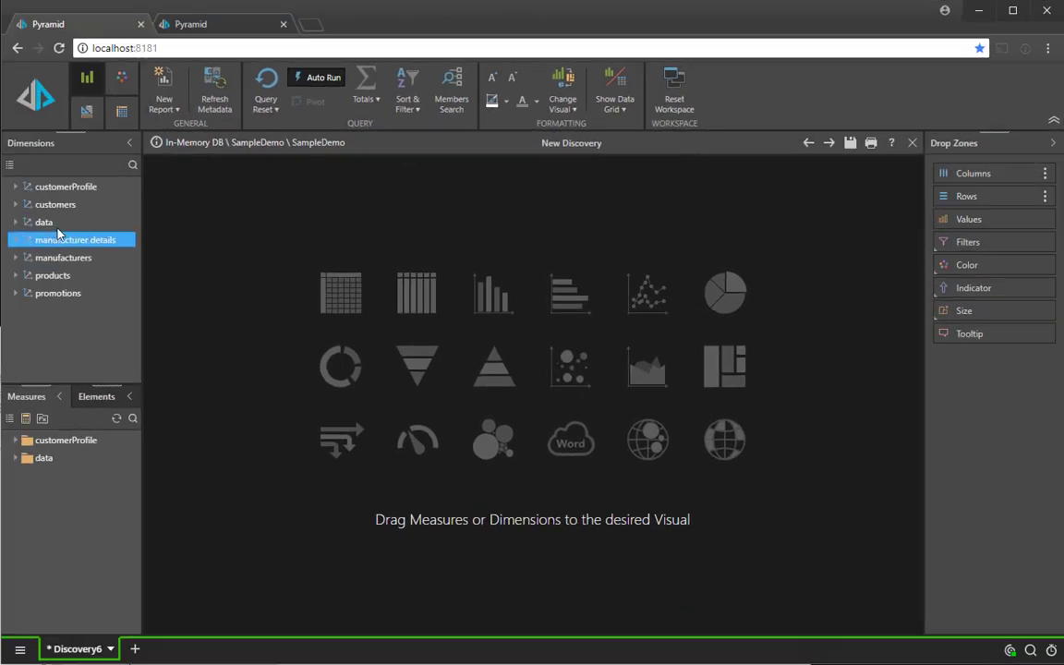
# Chart Sales and returns by the Time Intelligence full-month dateKey.
pyautogui.doubleClick(43, 222)
pyautogui.doubleClick(69, 240)
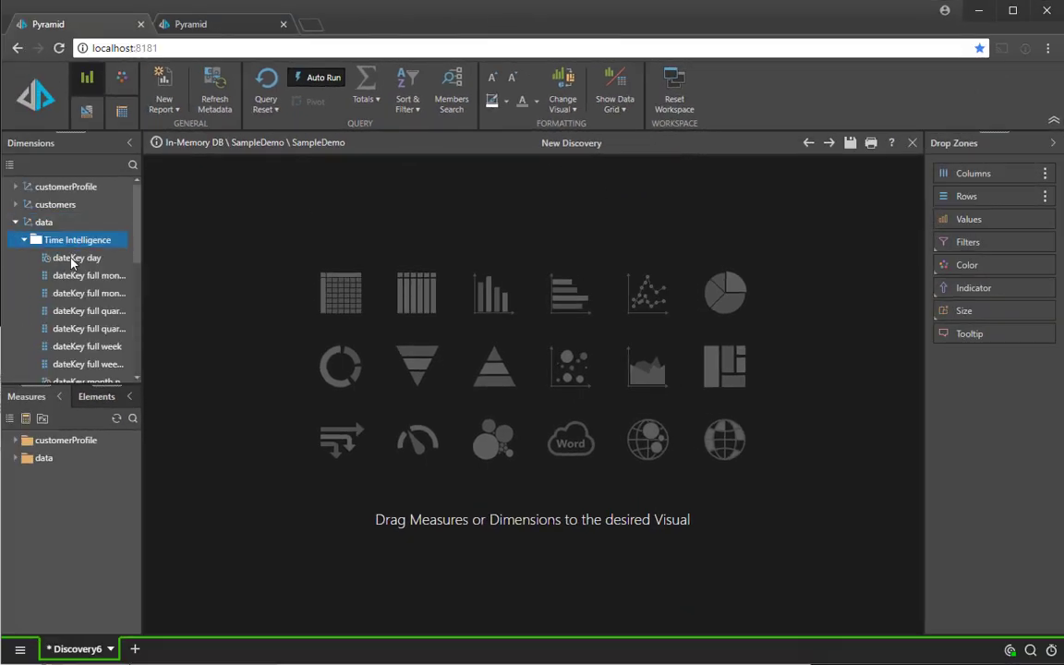
pyautogui.moveTo(84, 275); pyautogui.dragTo(485, 291)
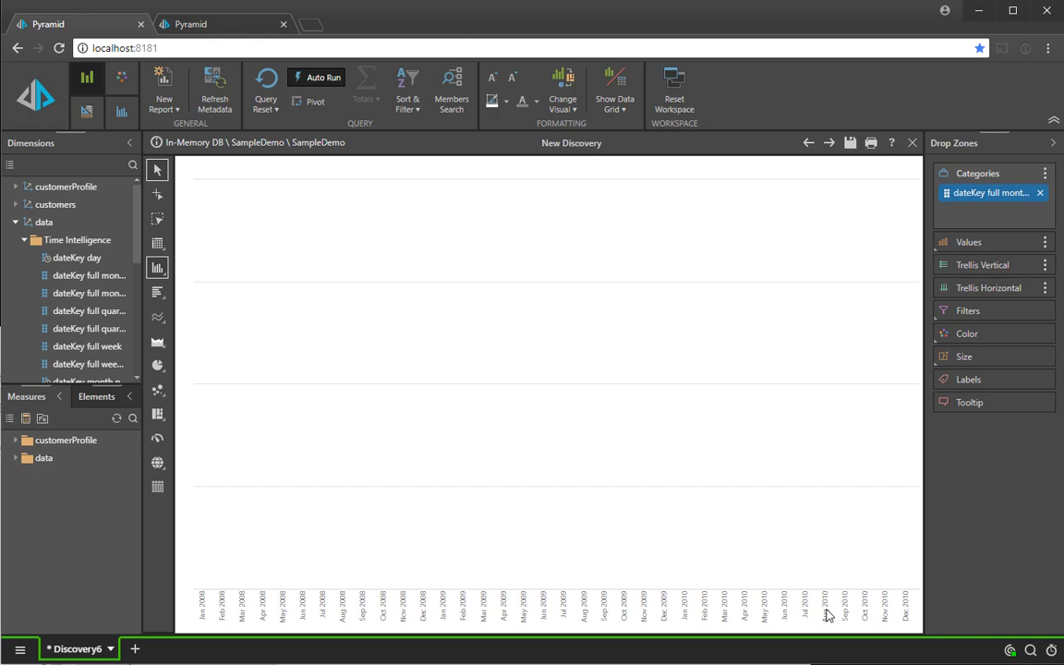
pyautogui.doubleClick(43, 458)
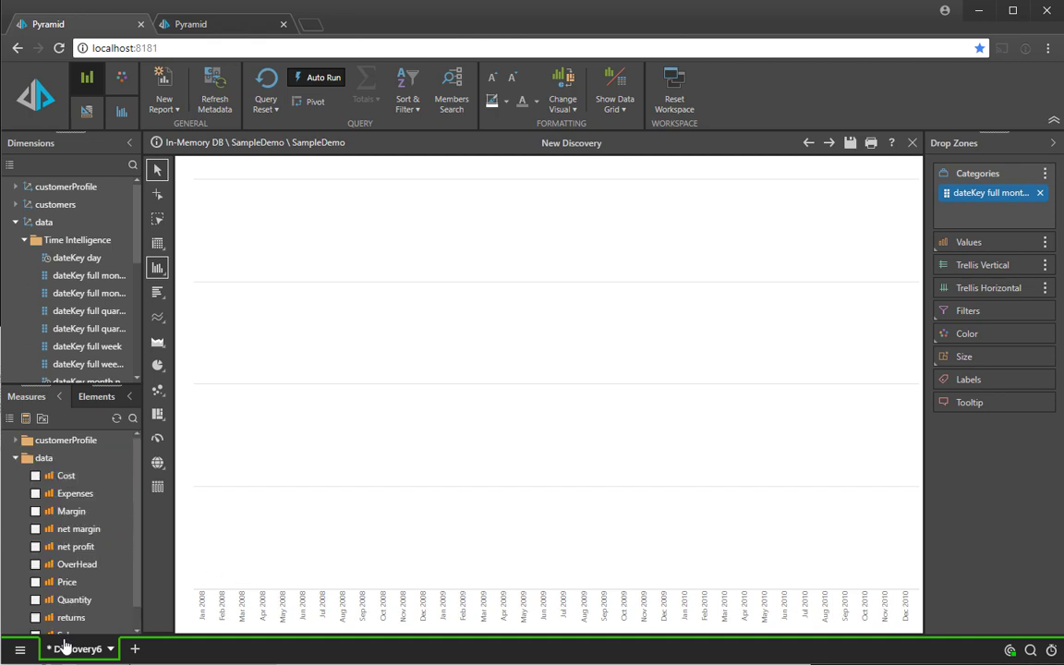
pyautogui.scroll(-1, 41, 609)
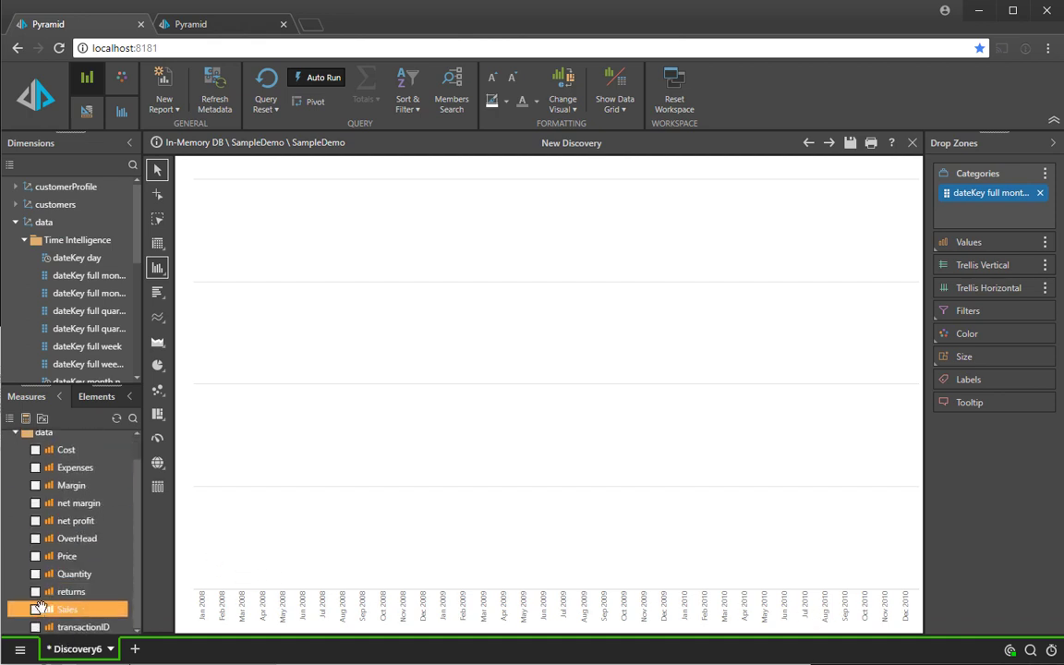
pyautogui.click(41, 609)
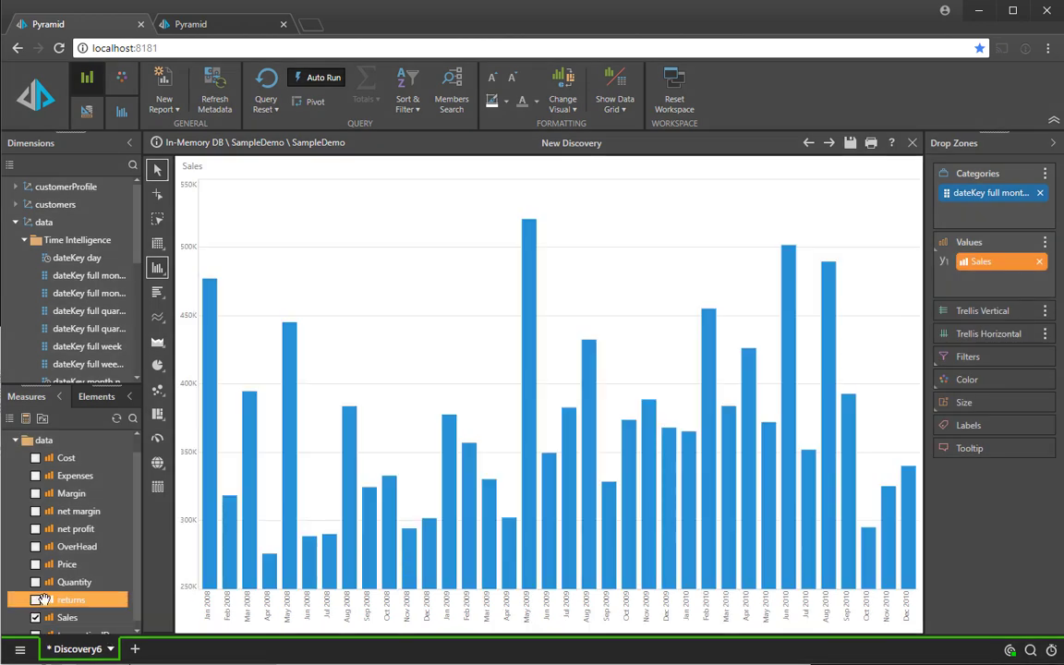
pyautogui.click(37, 600)
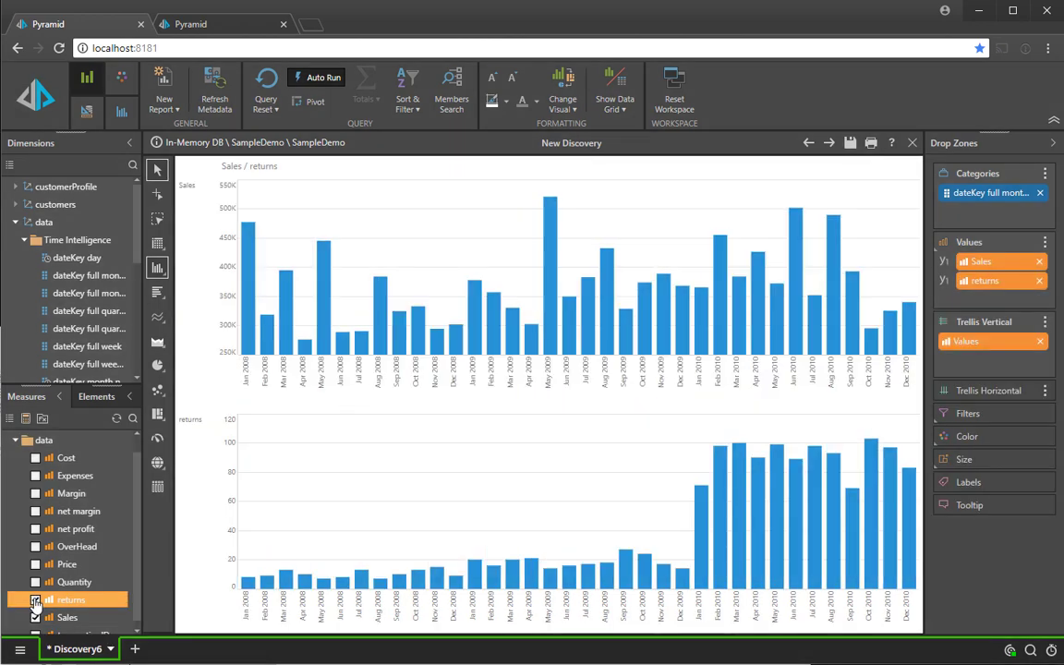
# Add seven forecast periods, forecast1 to forecast7, after Dec 2010 to both charts.
pyautogui.click(86, 112)
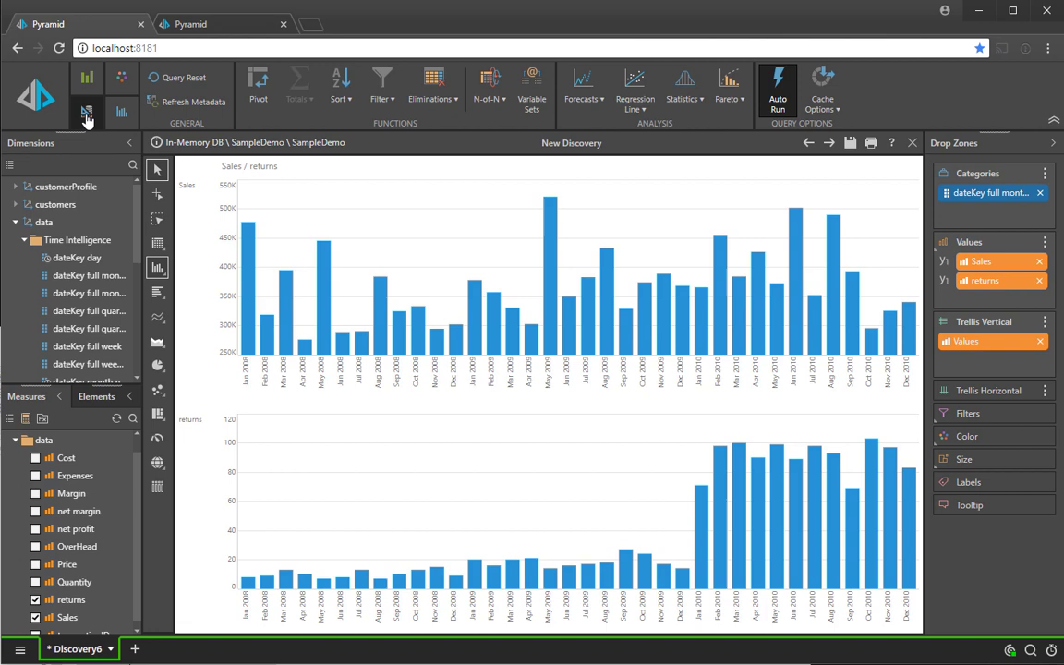
pyautogui.click(594, 83)
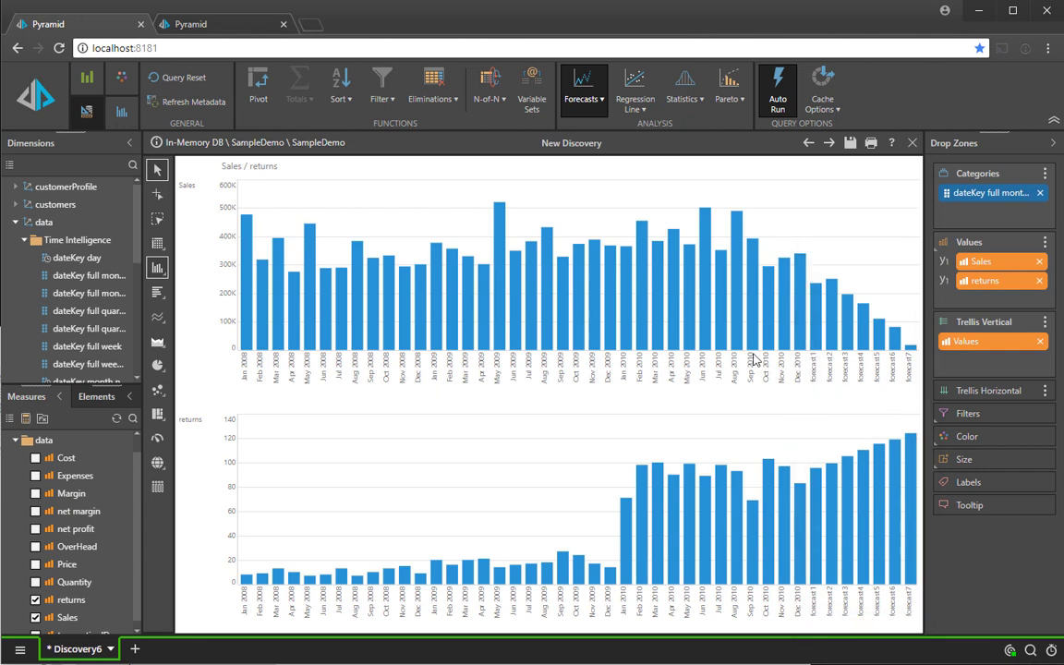
pyautogui.click(584, 115)
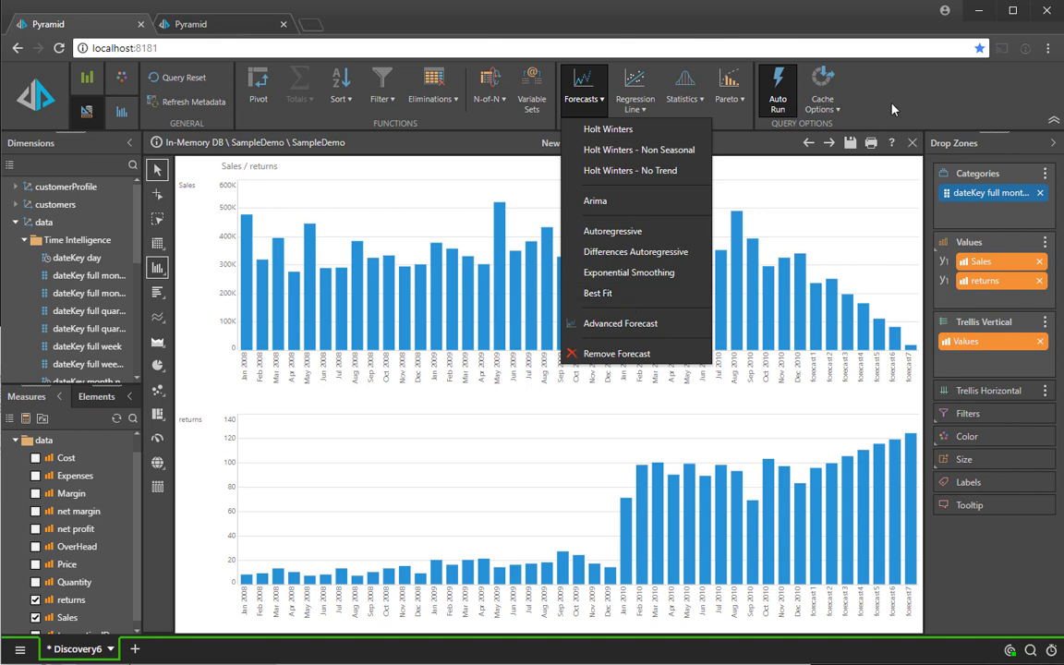
# Trellis the charts by Gender, colour bars by Marital Status, and scale to fit.
pyautogui.click(15, 222)
pyautogui.doubleClick(73, 185)
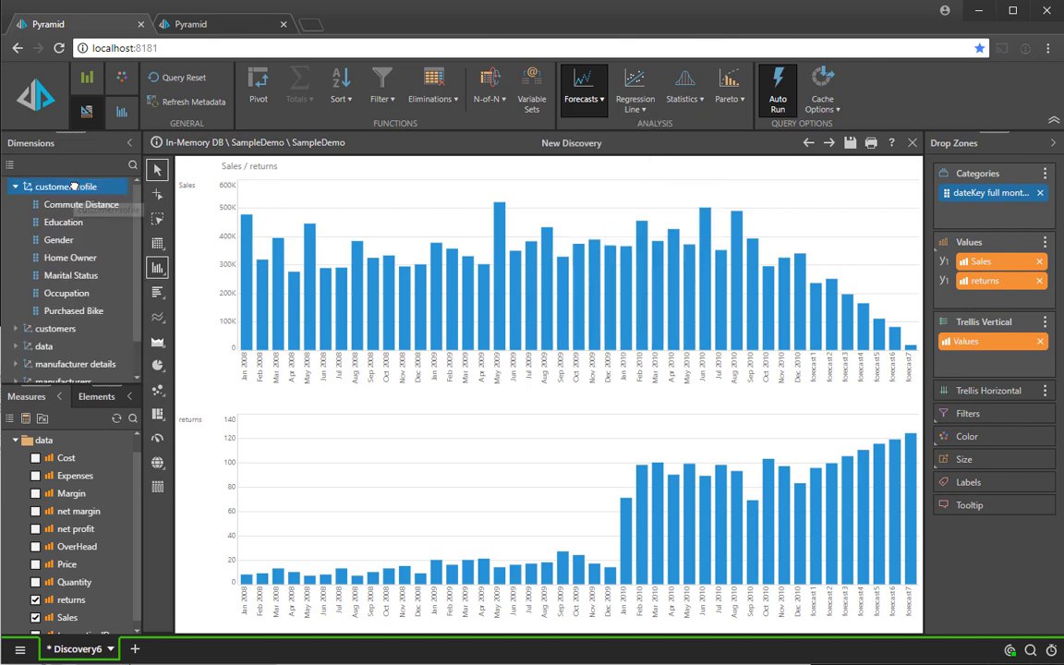
pyautogui.moveTo(68, 241); pyautogui.dragTo(981, 393)
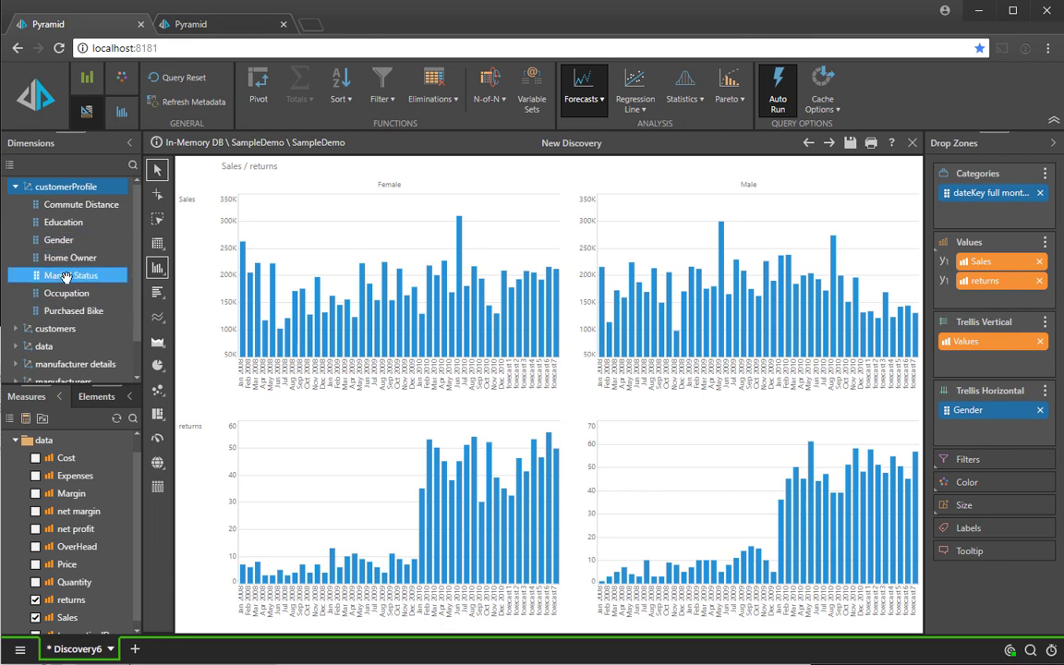
pyautogui.moveTo(66, 276); pyautogui.dragTo(957, 487)
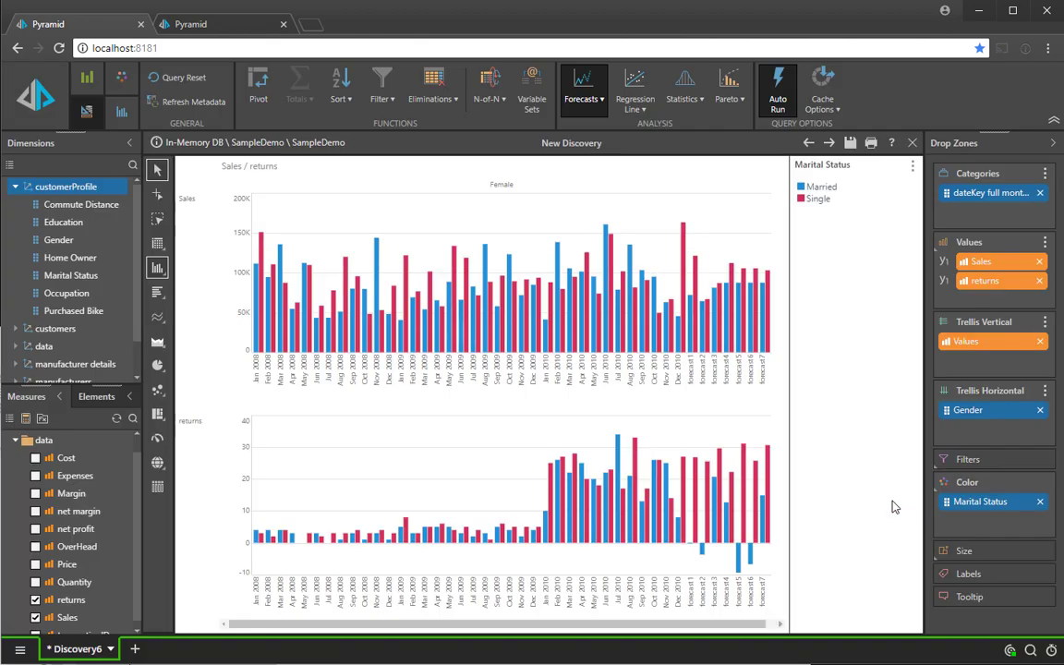
pyautogui.click(121, 111)
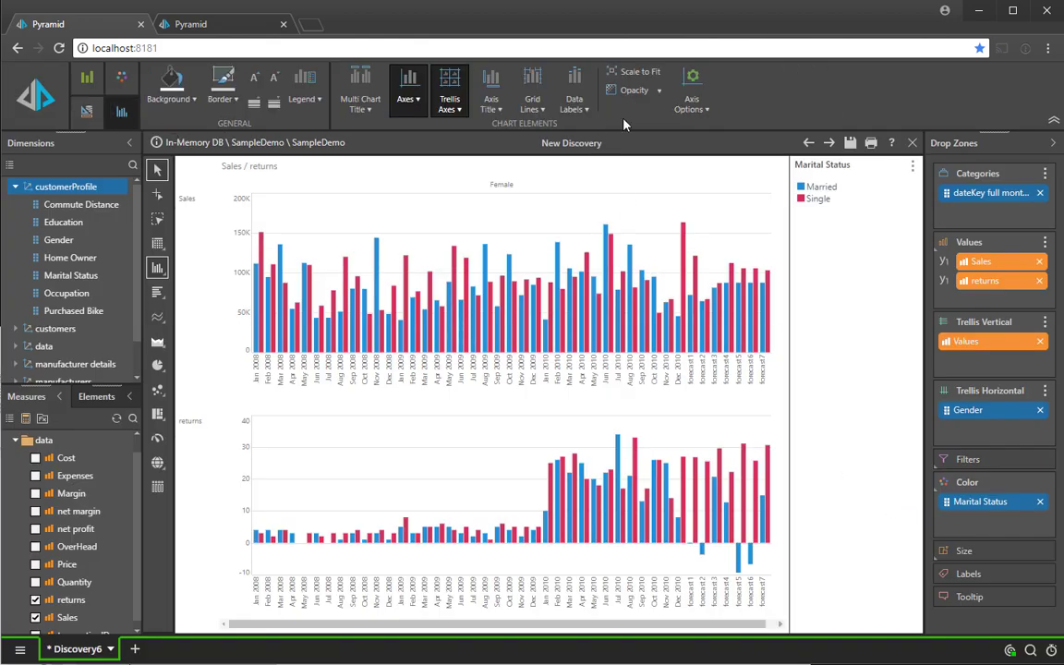
pyautogui.click(637, 72)
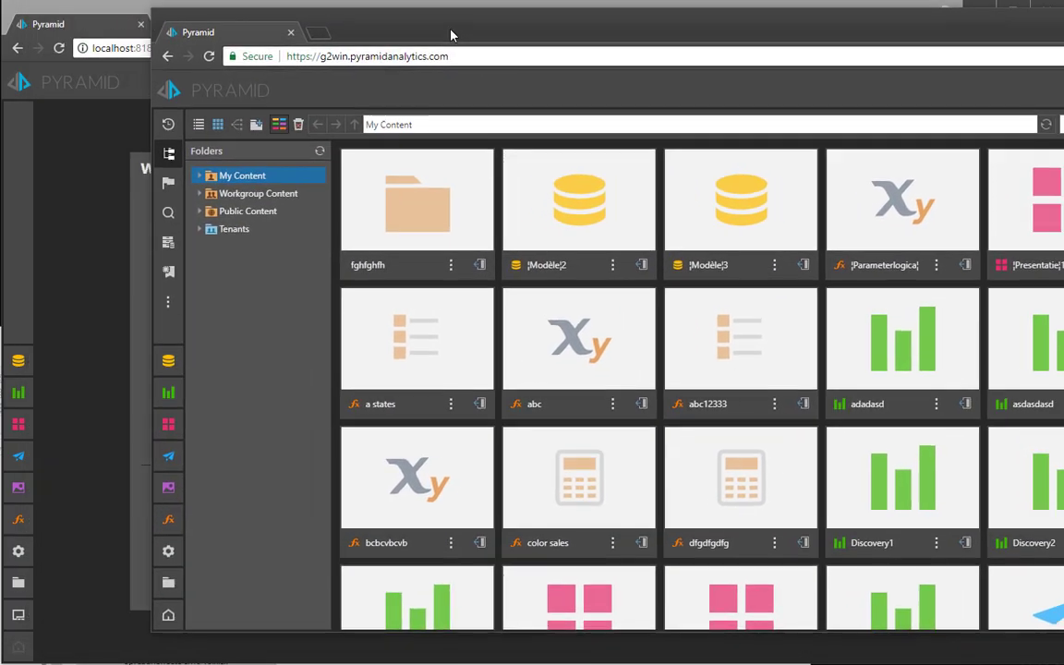
# Dock the g2win Pyramid site as a tab and browse to the Public Content folder.
pyautogui.moveTo(451, 34); pyautogui.dragTo(292, 21)
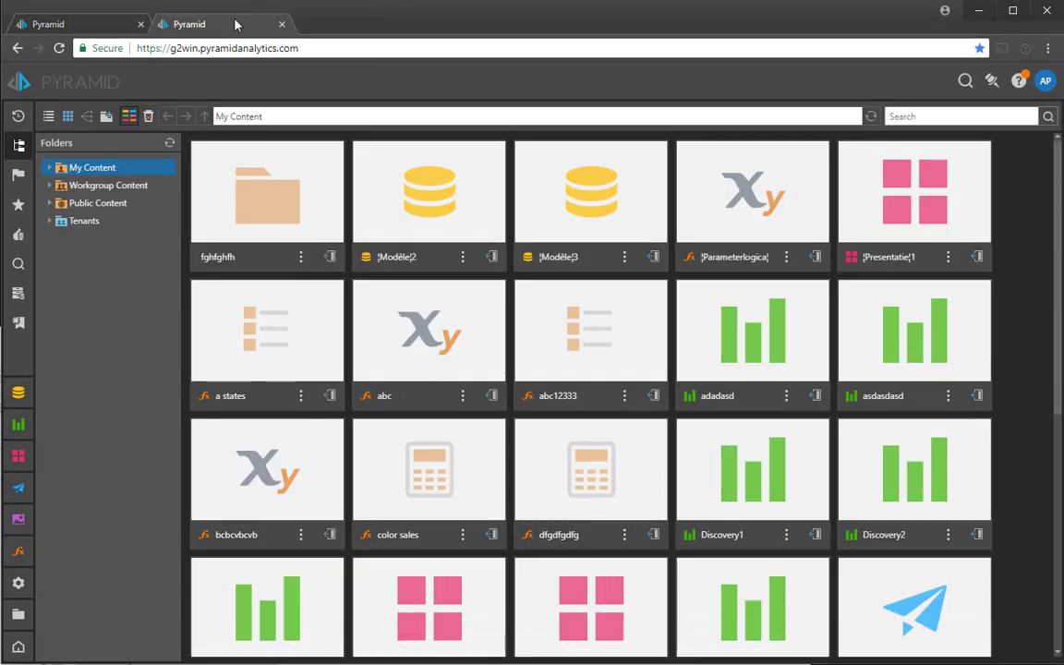
pyautogui.click(130, 187)
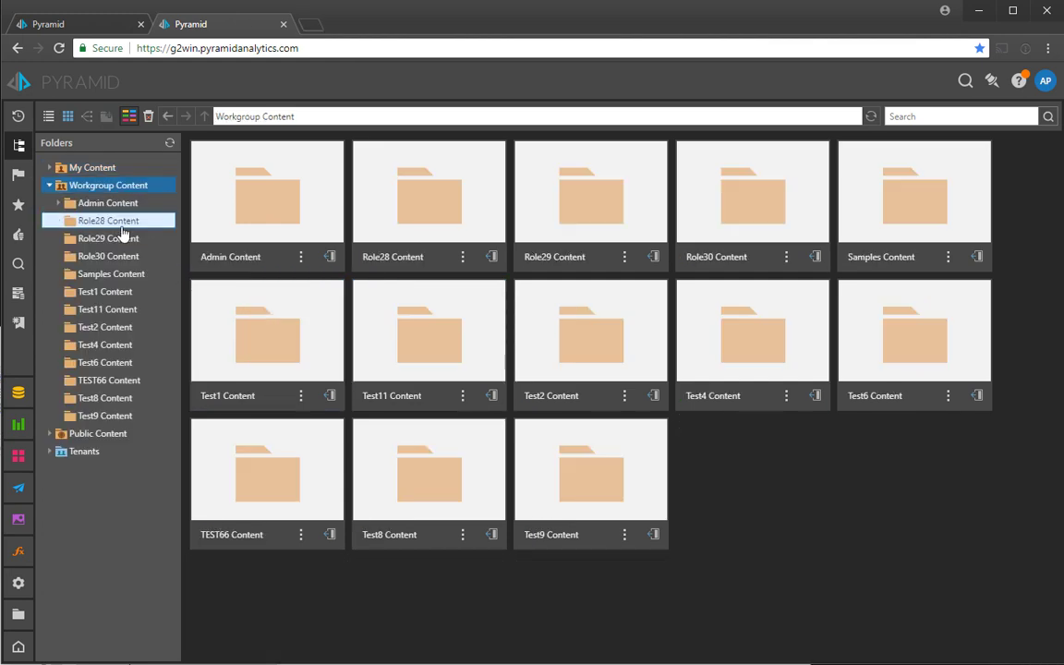
pyautogui.click(132, 436)
pyautogui.scroll(-1, 124, 494)
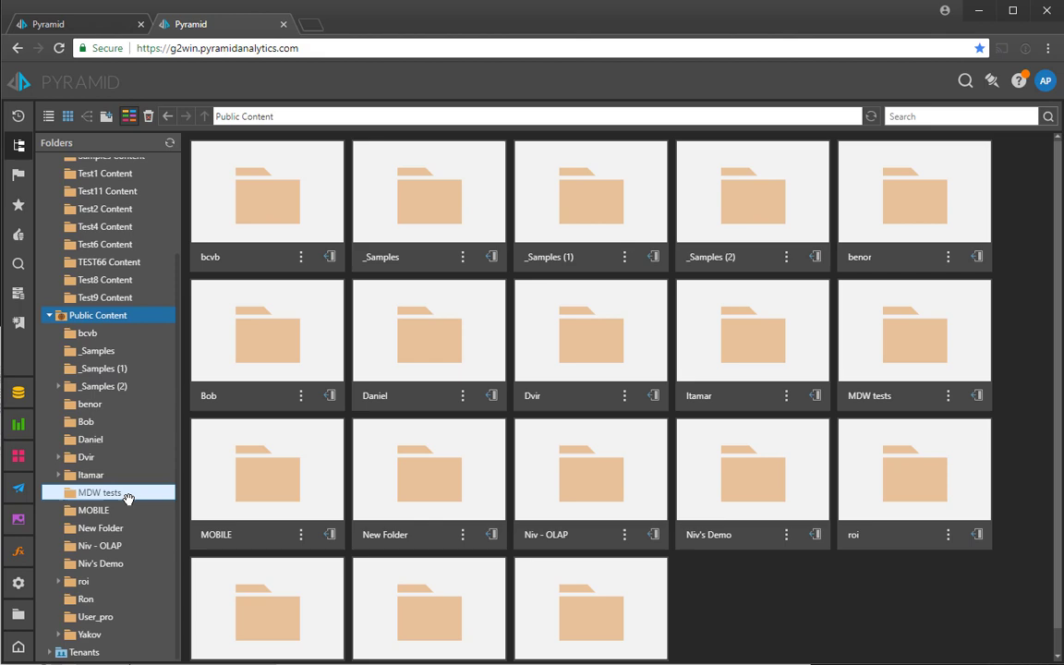
pyautogui.scroll(3, 124, 507)
pyautogui.click(100, 184)
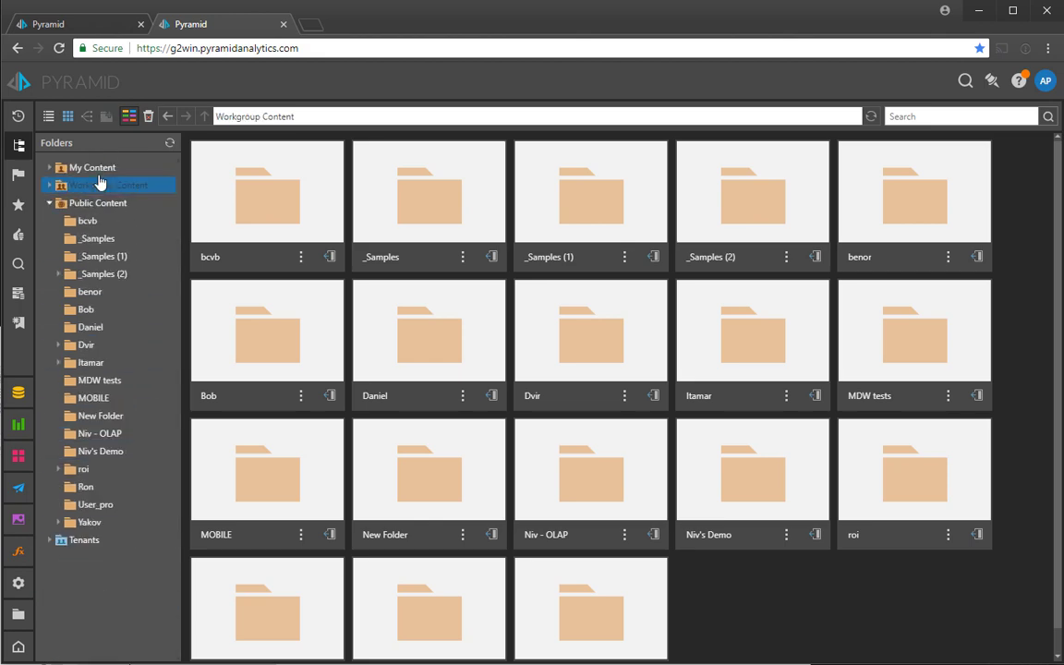
pyautogui.click(98, 168)
pyautogui.click(81, 220)
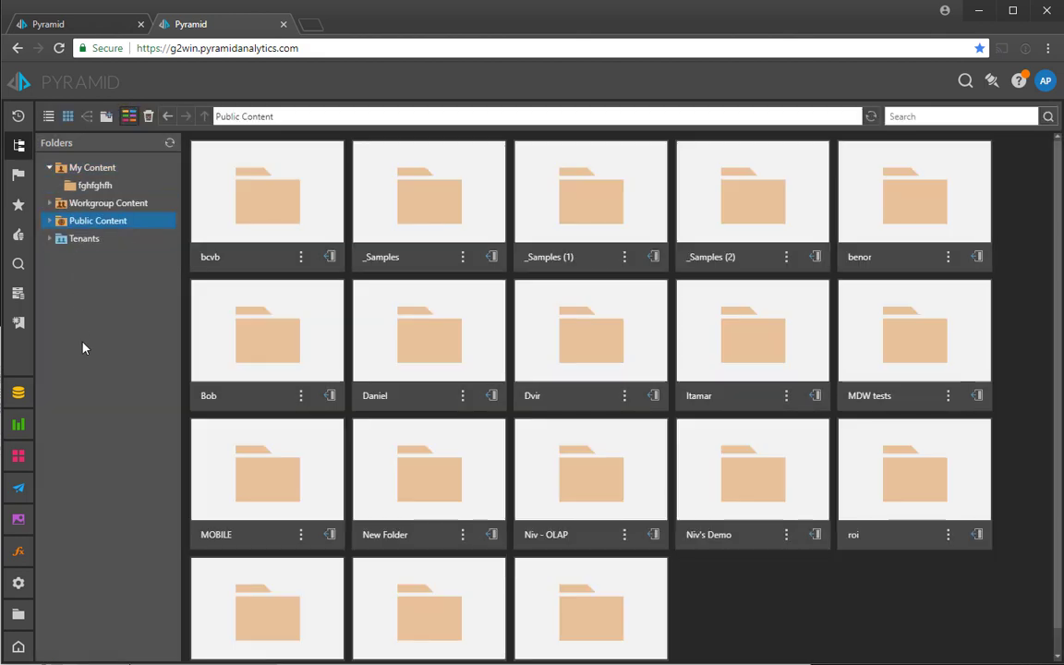
# Check the circle packing, Fin sample 2 and pie dots details, then list all Recommended content.
pyautogui.click(18, 238)
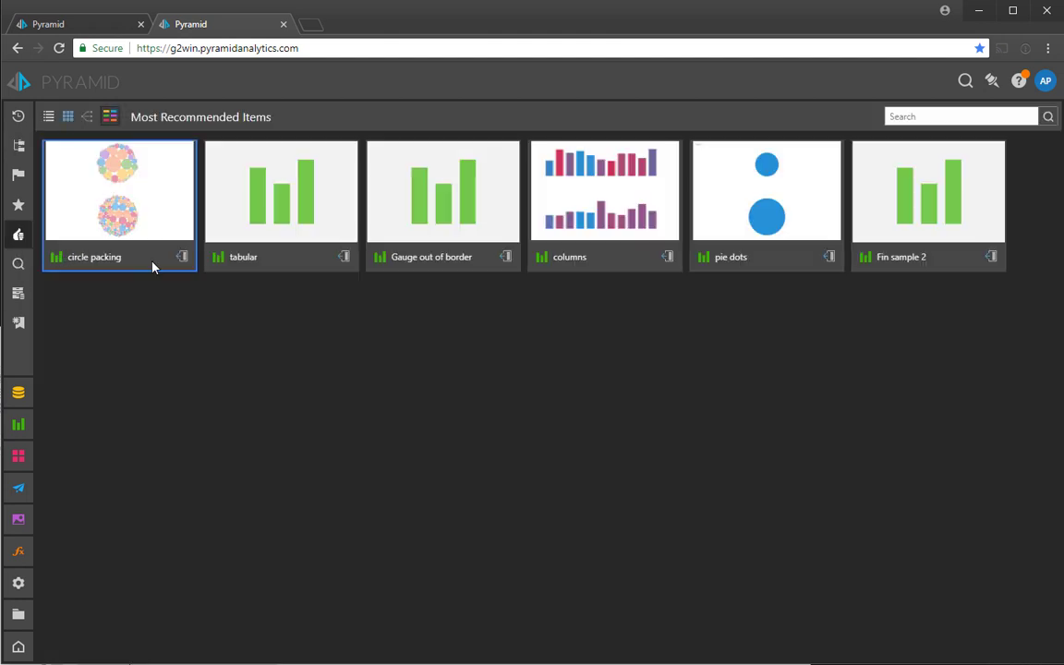
pyautogui.click(185, 260)
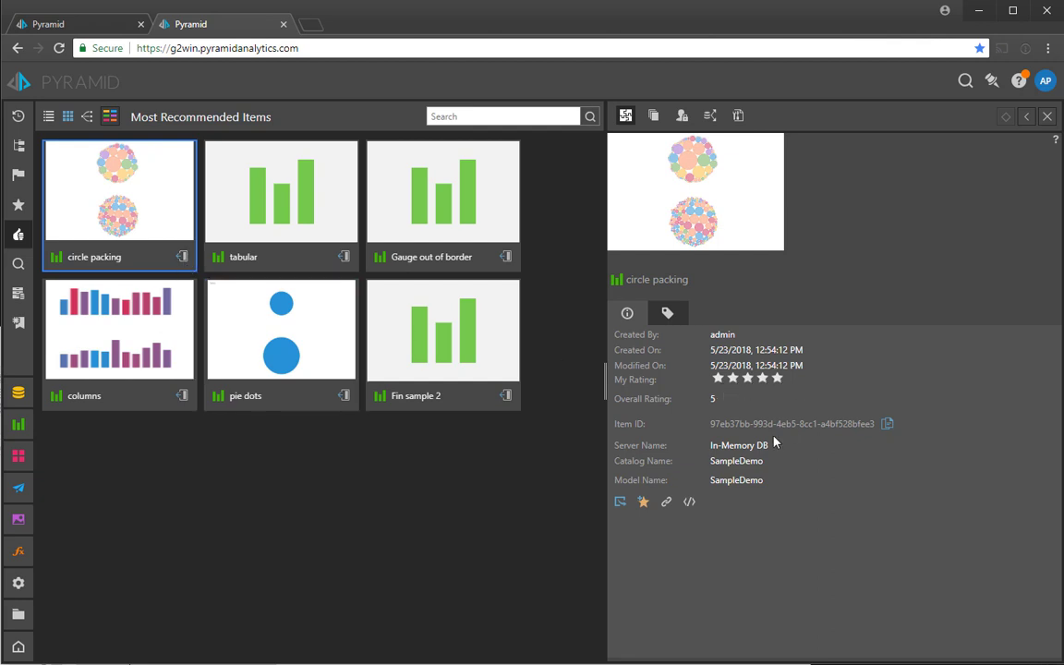
pyautogui.click(504, 397)
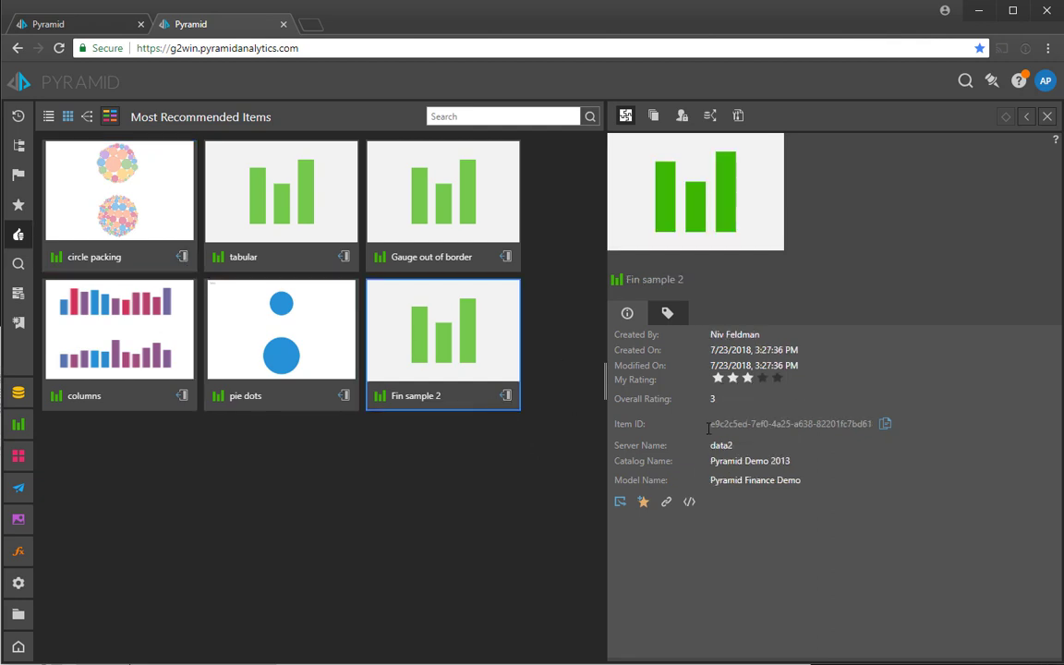
pyautogui.click(348, 399)
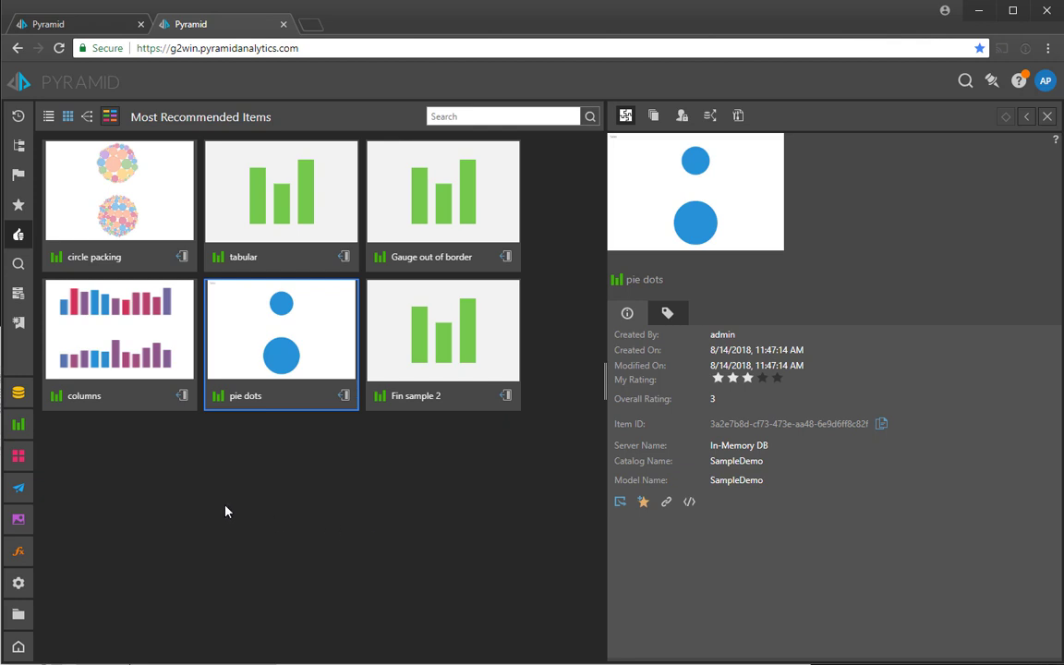
pyautogui.click(18, 323)
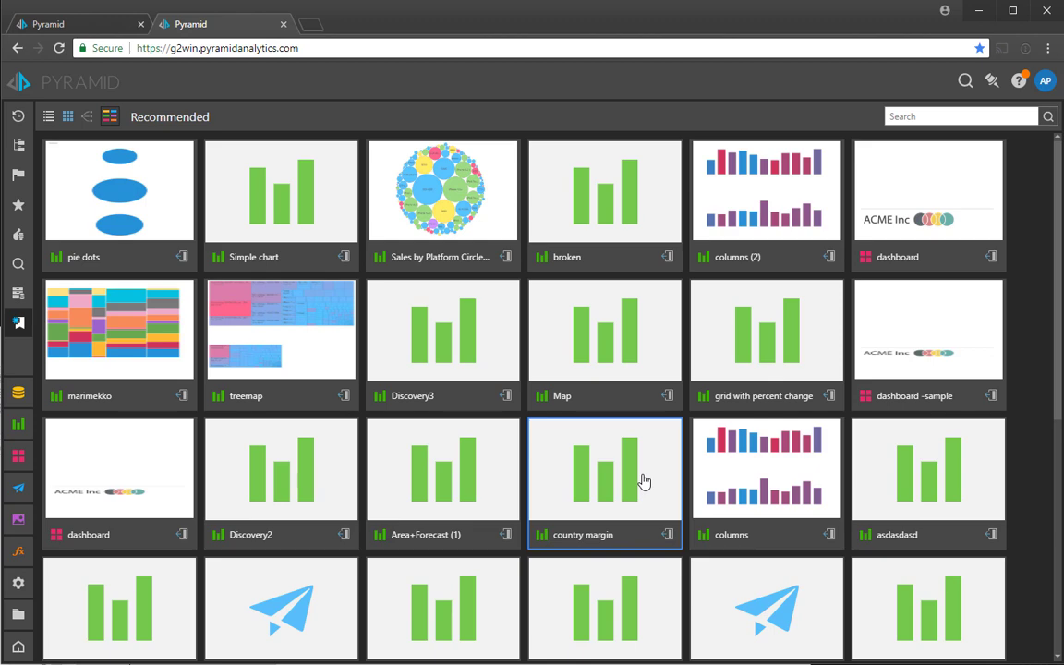
# Scroll down and back up through the Recommended content grid.
pyautogui.scroll(-5, 644, 481)
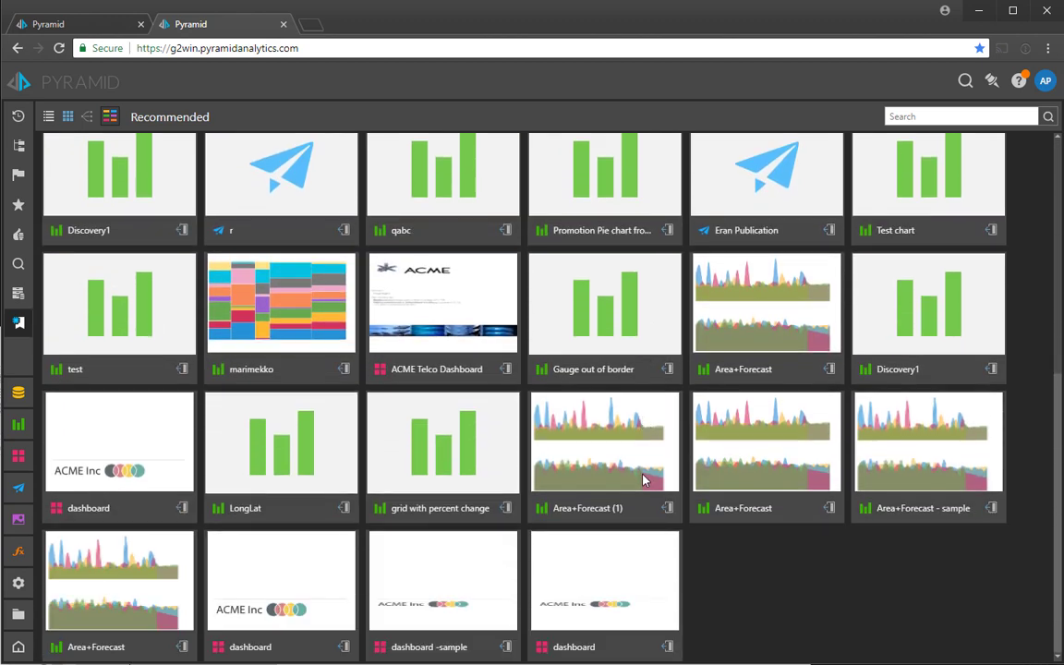
pyautogui.scroll(5, 834, 579)
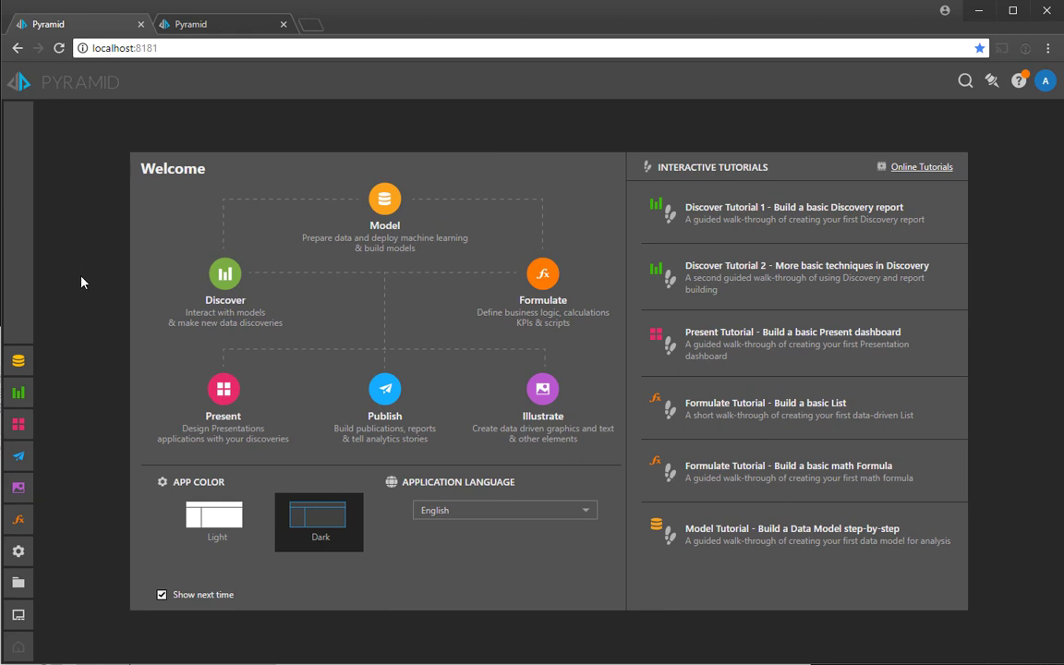
# Build an advanced data flow with PostgreSQL Local PG feeding seven Select nodes, previewing the data table.
pyautogui.click(379, 207)
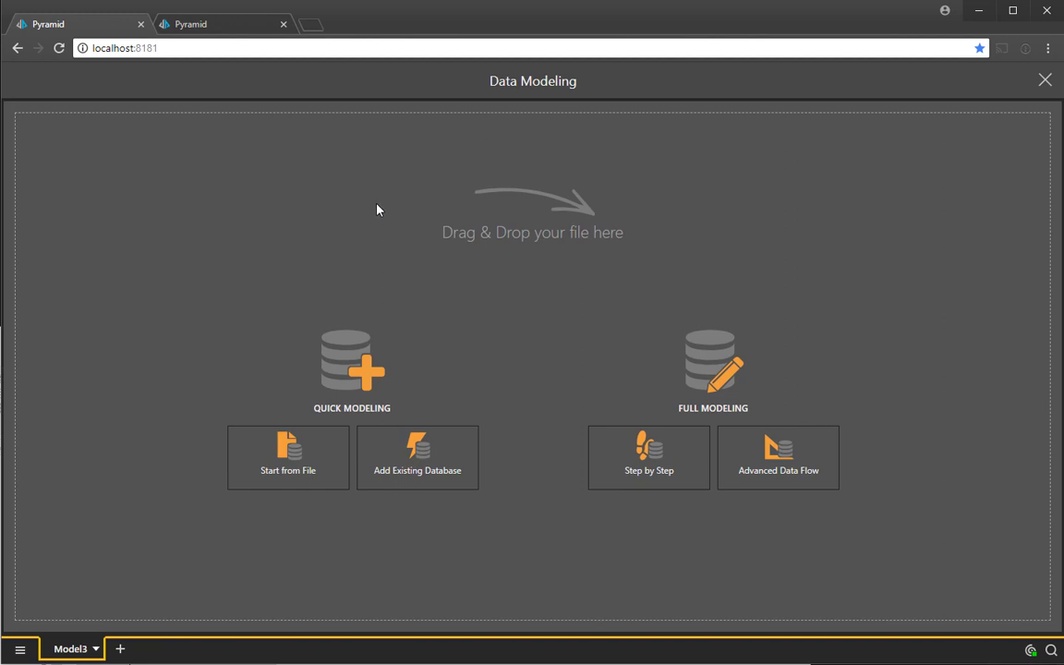
pyautogui.click(795, 471)
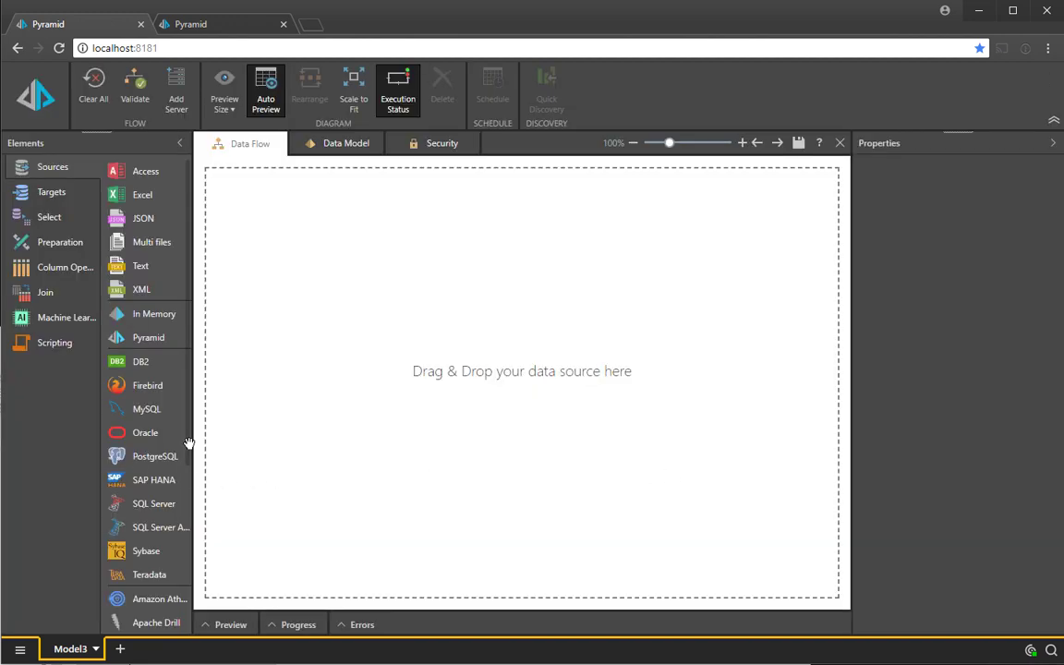
pyautogui.moveTo(180, 453); pyautogui.dragTo(258, 229)
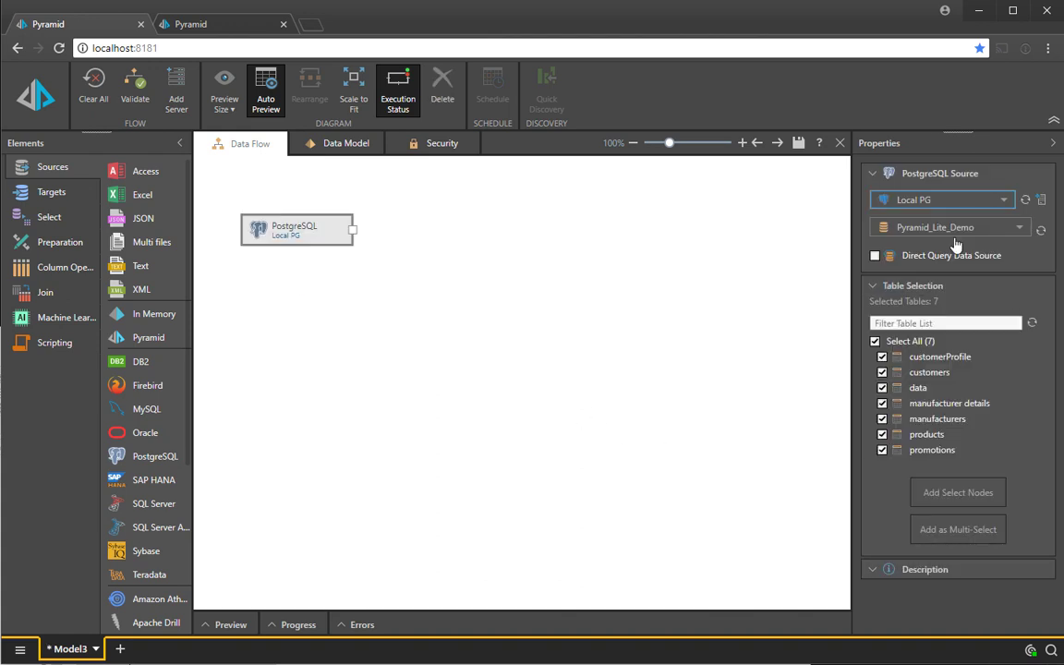
pyautogui.click(961, 492)
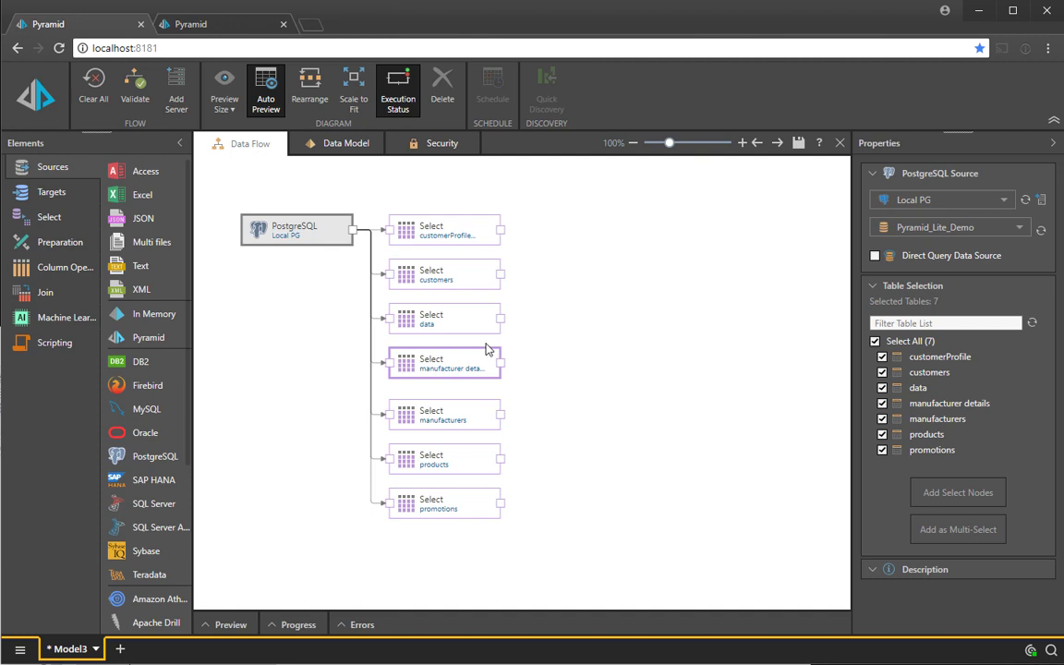
pyautogui.click(427, 319)
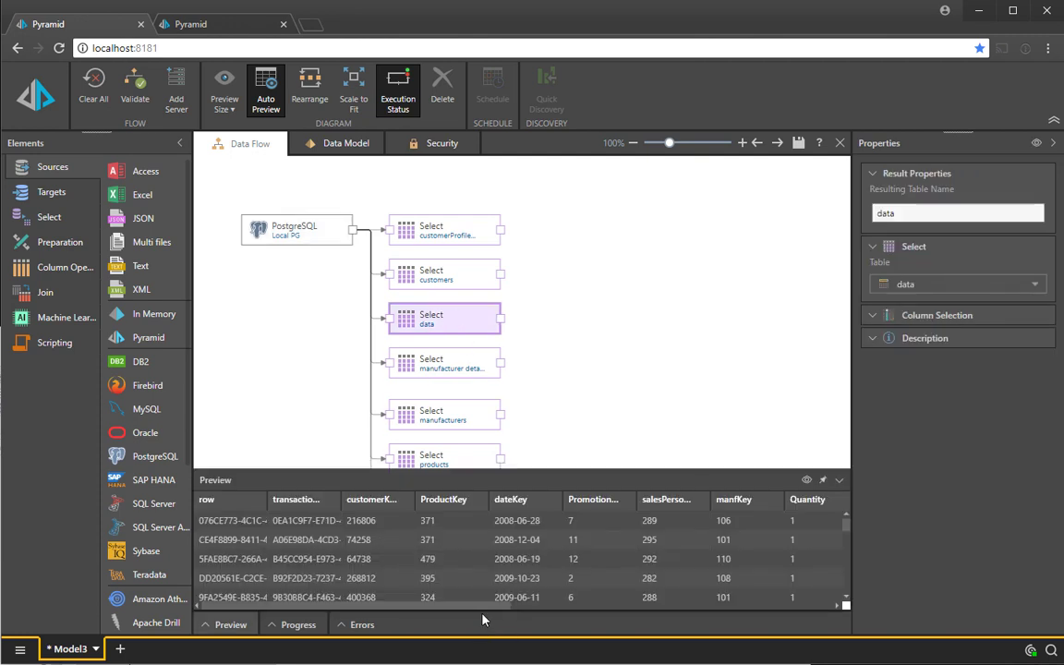
pyautogui.moveTo(488, 609)
pyautogui.mouseDown()
pyautogui.moveTo(824, 607)
pyautogui.moveTo(471, 608)
pyautogui.mouseUp()
# Add a Time Intelligence step fed by the data table, using dateKey as the date column.
pyautogui.click(49, 240)
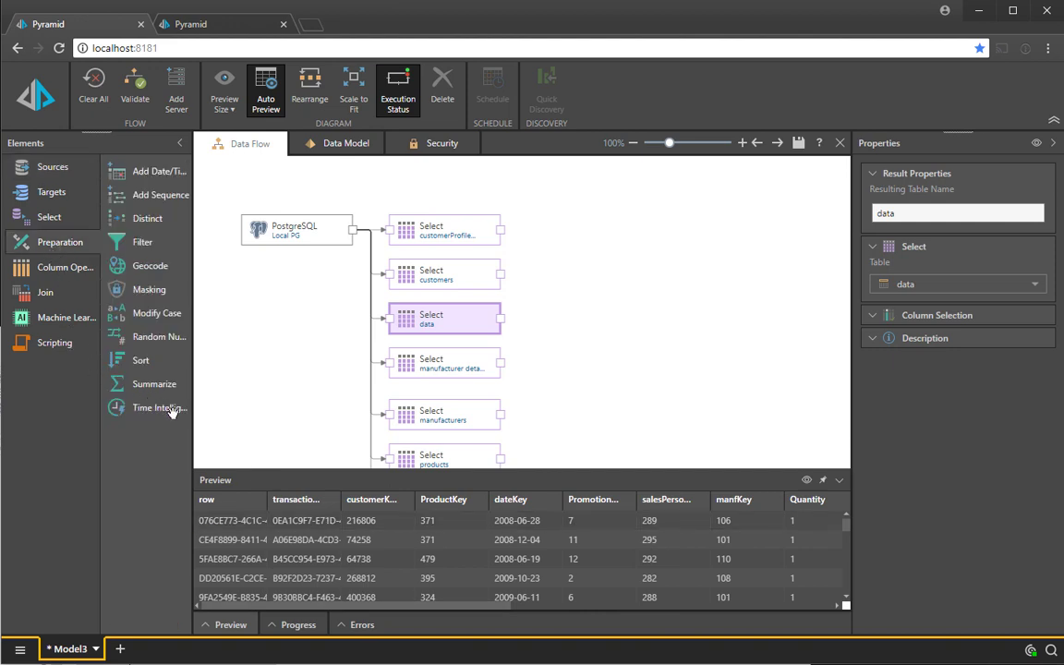
pyautogui.moveTo(194, 406); pyautogui.dragTo(273, 441)
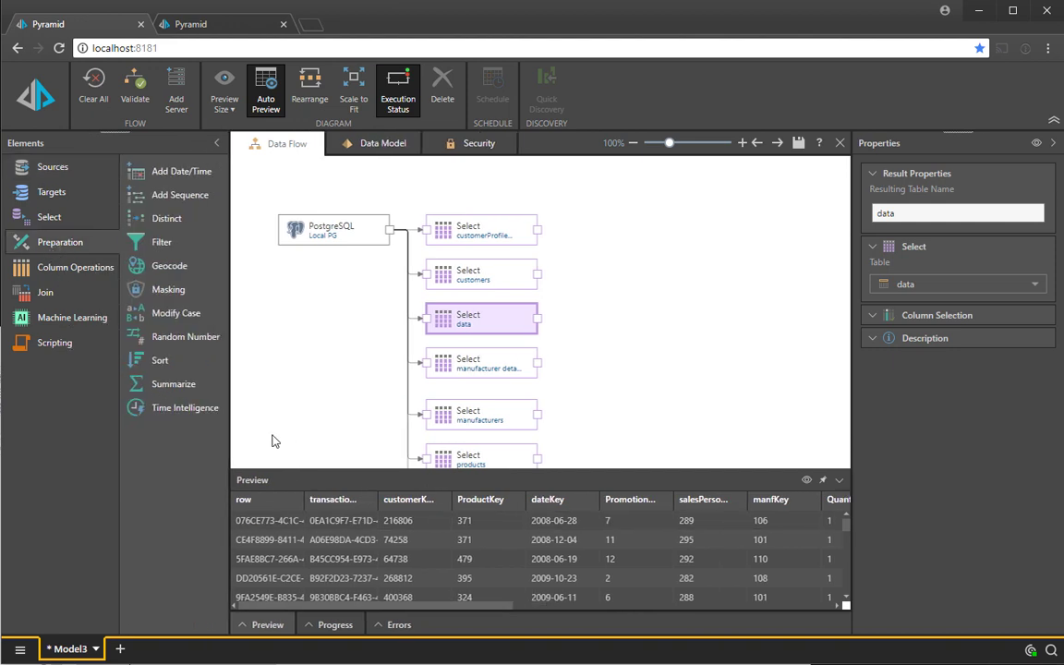
pyautogui.moveTo(183, 411); pyautogui.dragTo(691, 323)
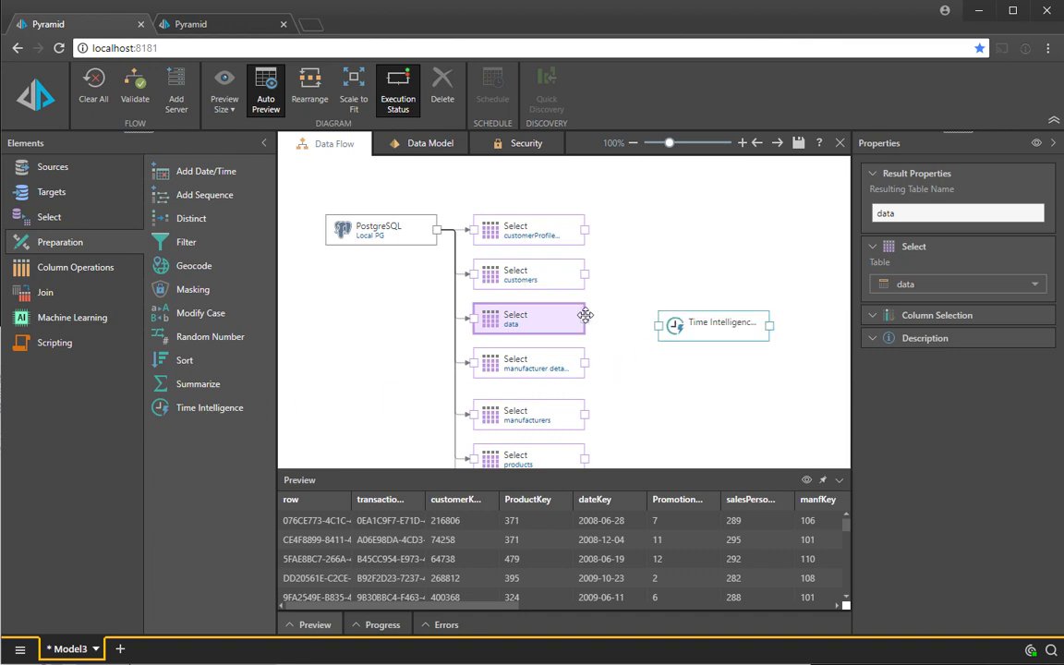
pyautogui.moveTo(586, 315); pyautogui.dragTo(673, 318)
pyautogui.click(695, 325)
pyautogui.click(904, 286)
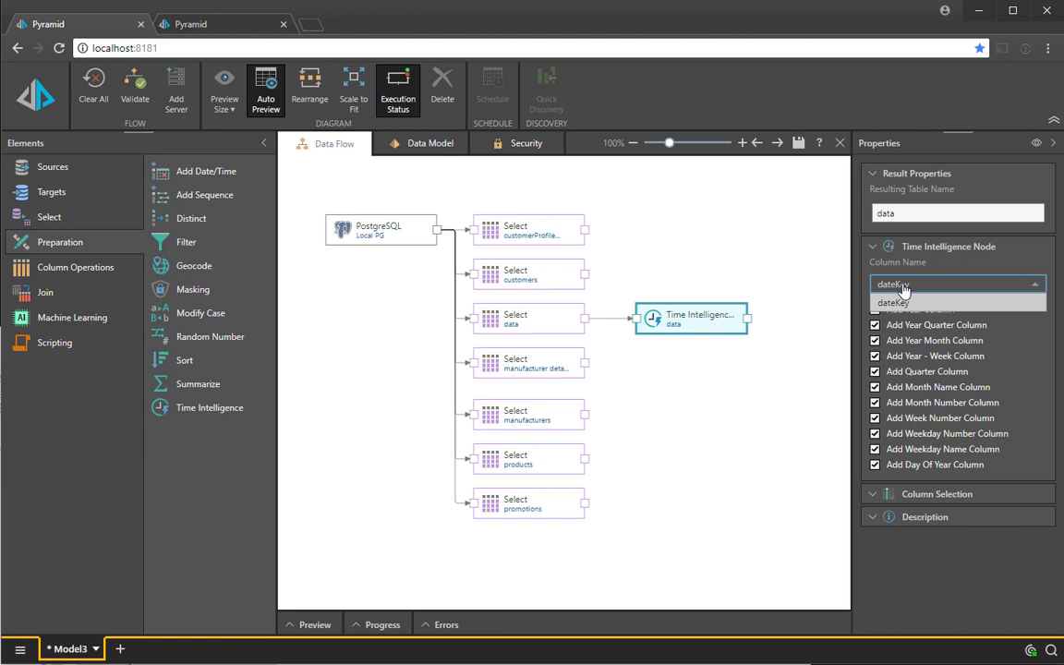
pyautogui.click(903, 287)
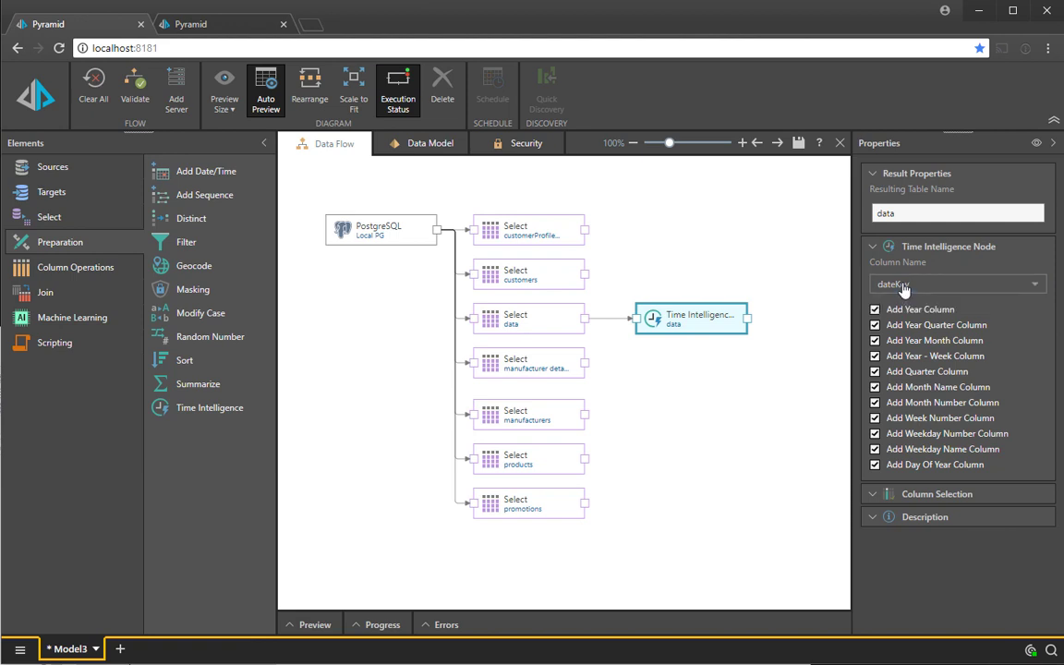
pyautogui.click(542, 316)
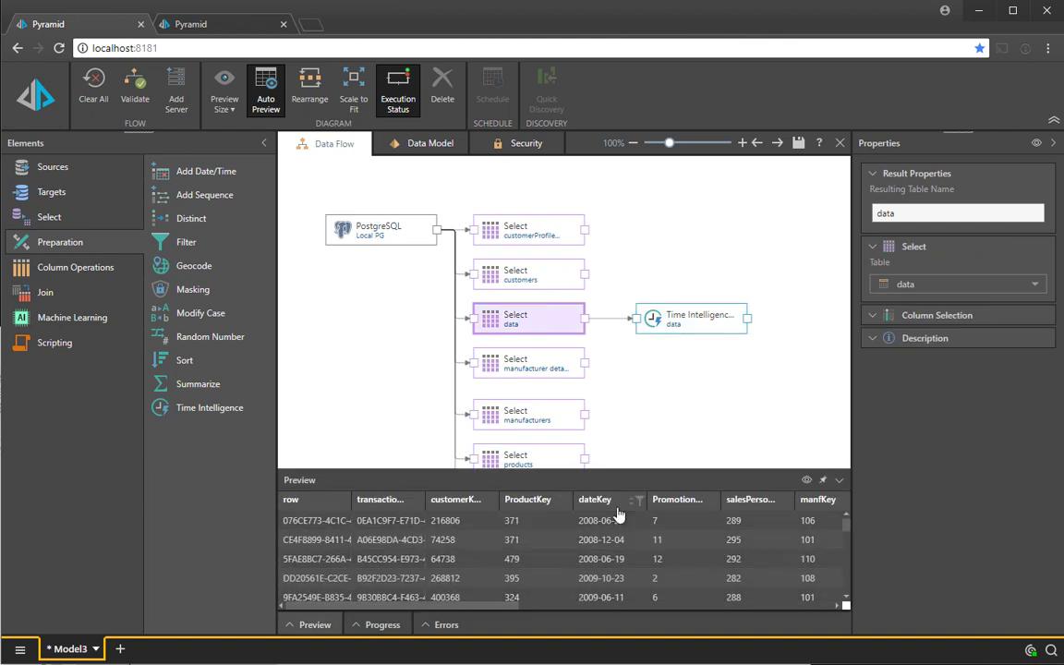
pyautogui.click(649, 314)
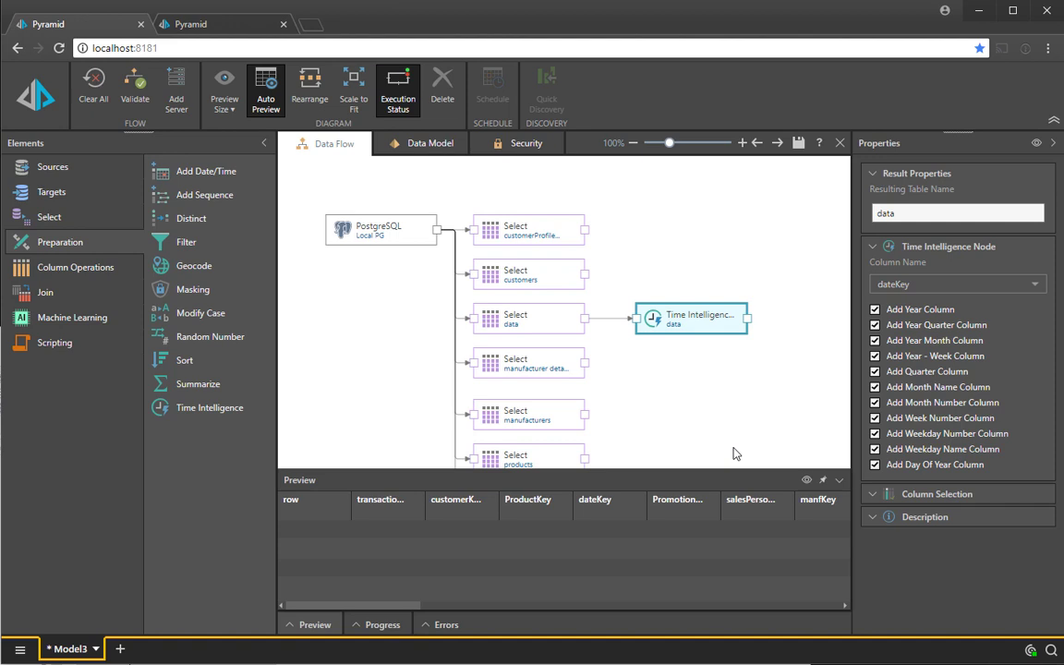
# Add an In Memory target named demo2 and connect all tables to it.
pyautogui.click(19, 190)
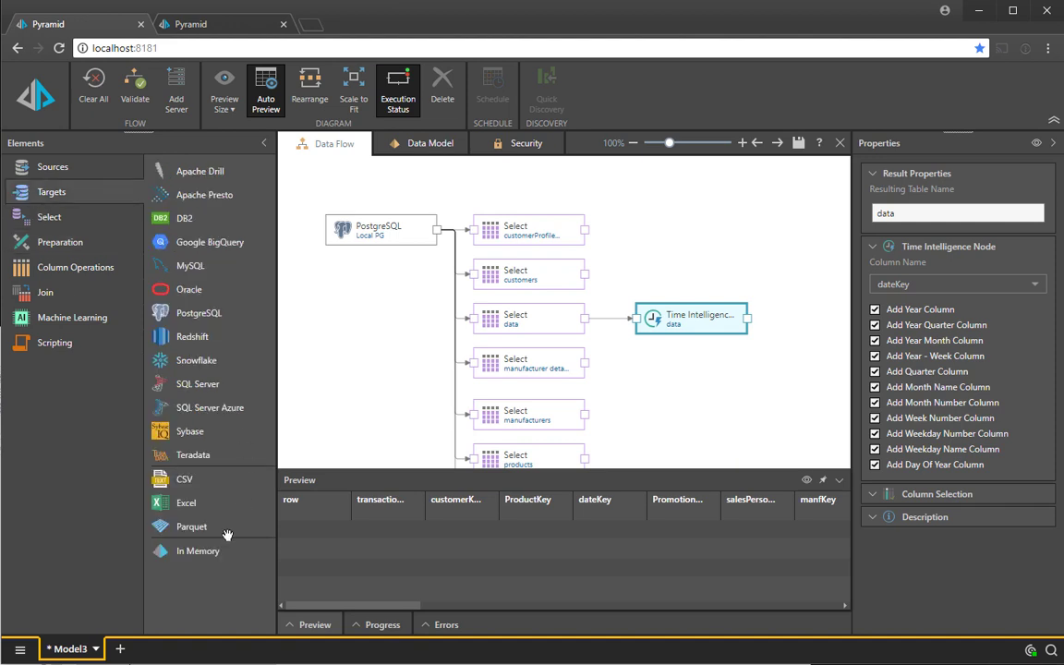
pyautogui.moveTo(206, 554); pyautogui.dragTo(752, 403)
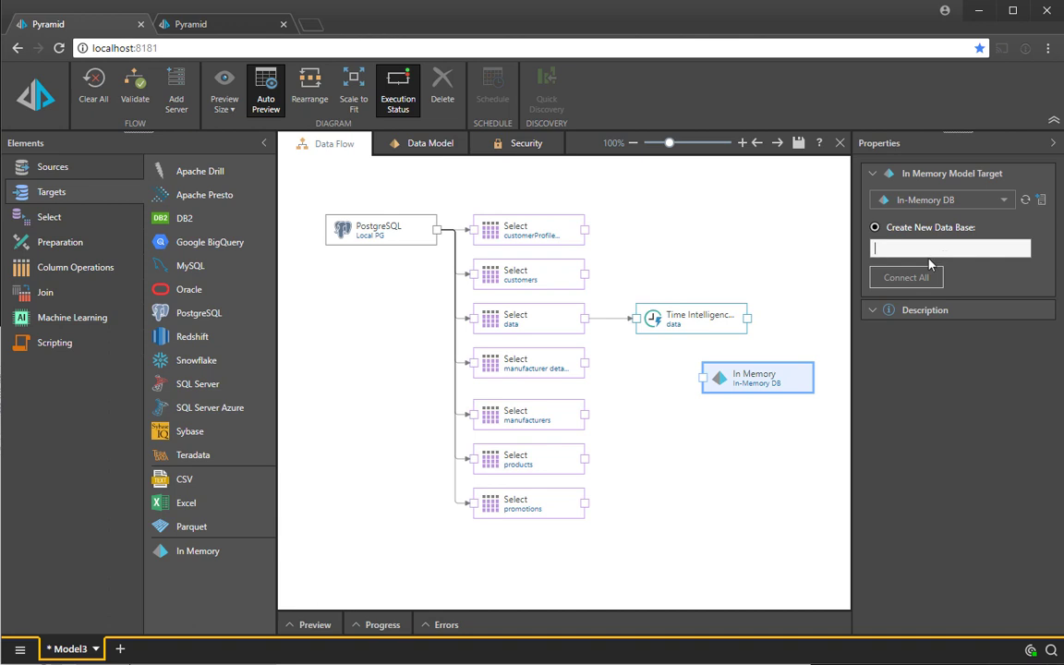
pyautogui.write('demo2')
pyautogui.click(903, 279)
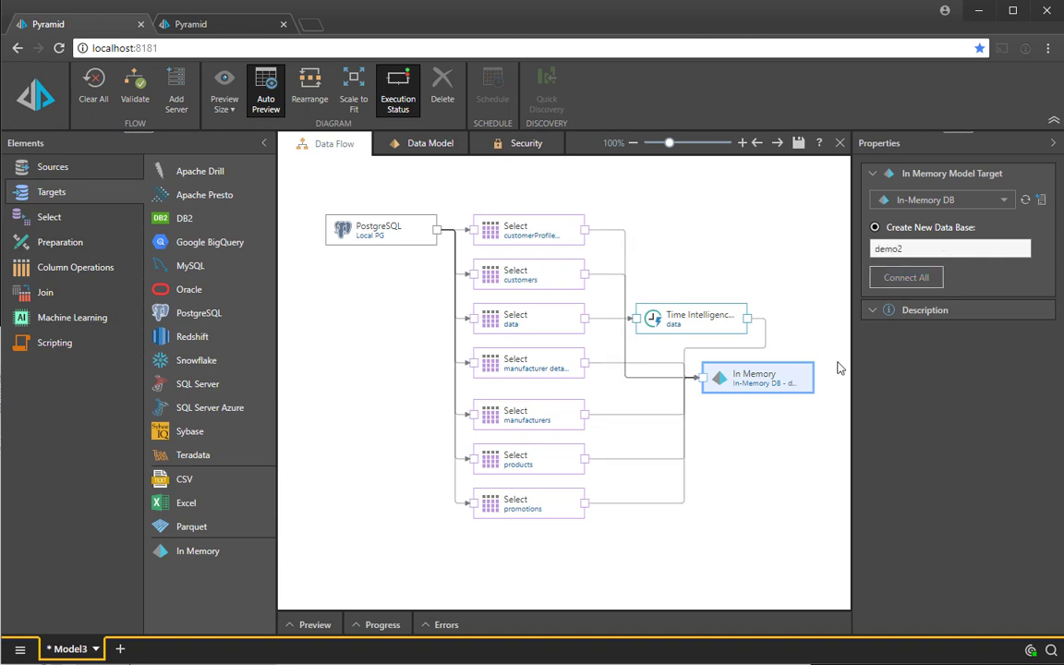
# Show the Data Model tables diagram and inspect the customerProfile-to-customers relationship and heuristic options.
pyautogui.click(441, 150)
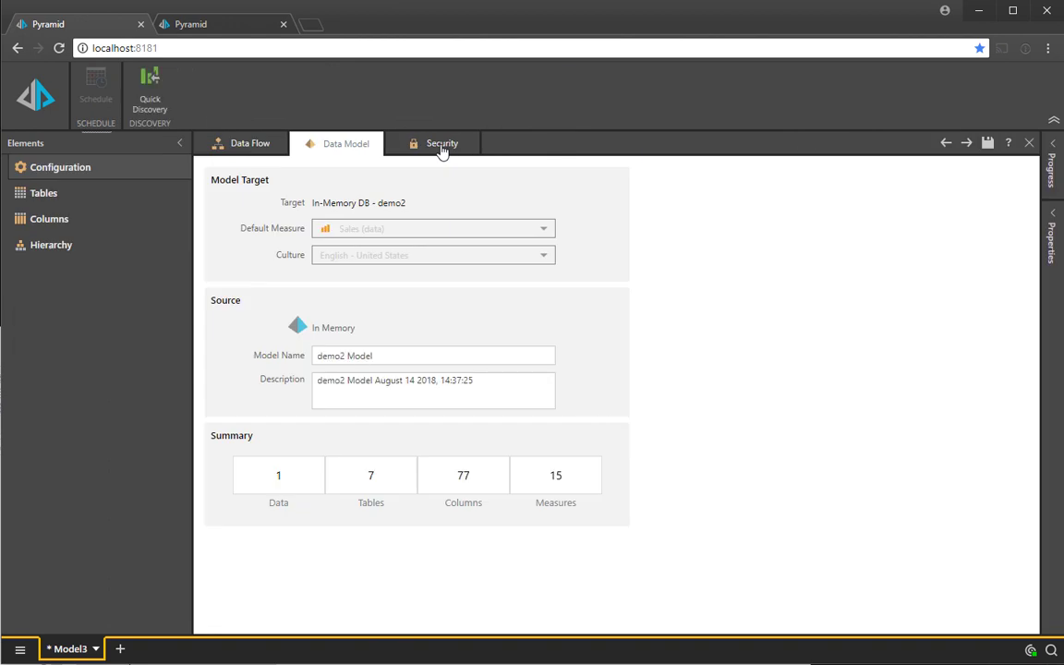
pyautogui.click(52, 184)
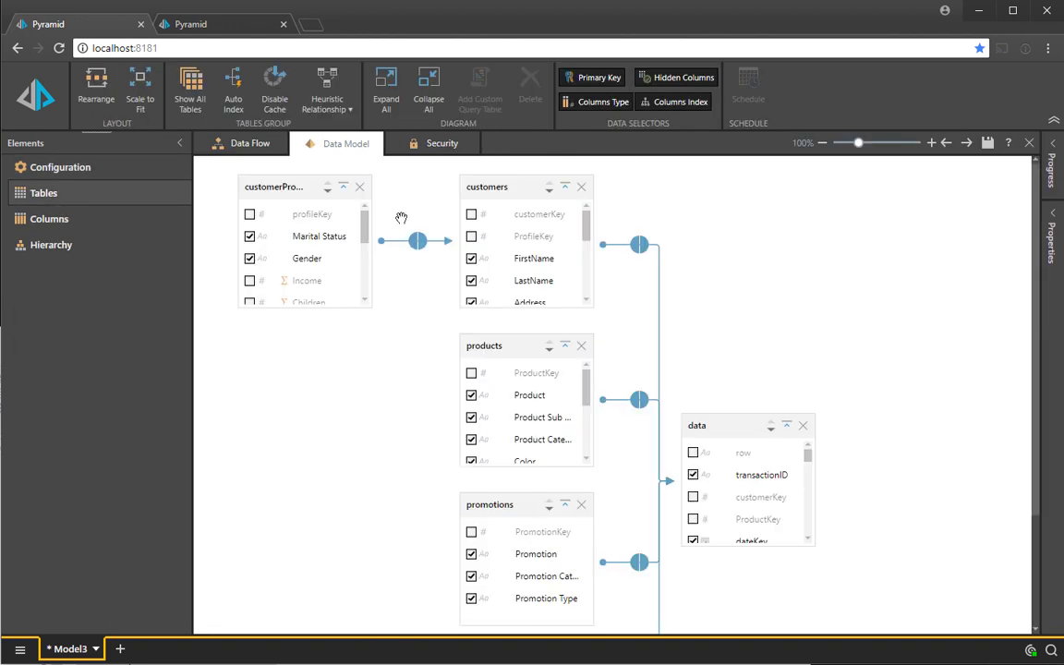
pyautogui.scroll(-3, 773, 283)
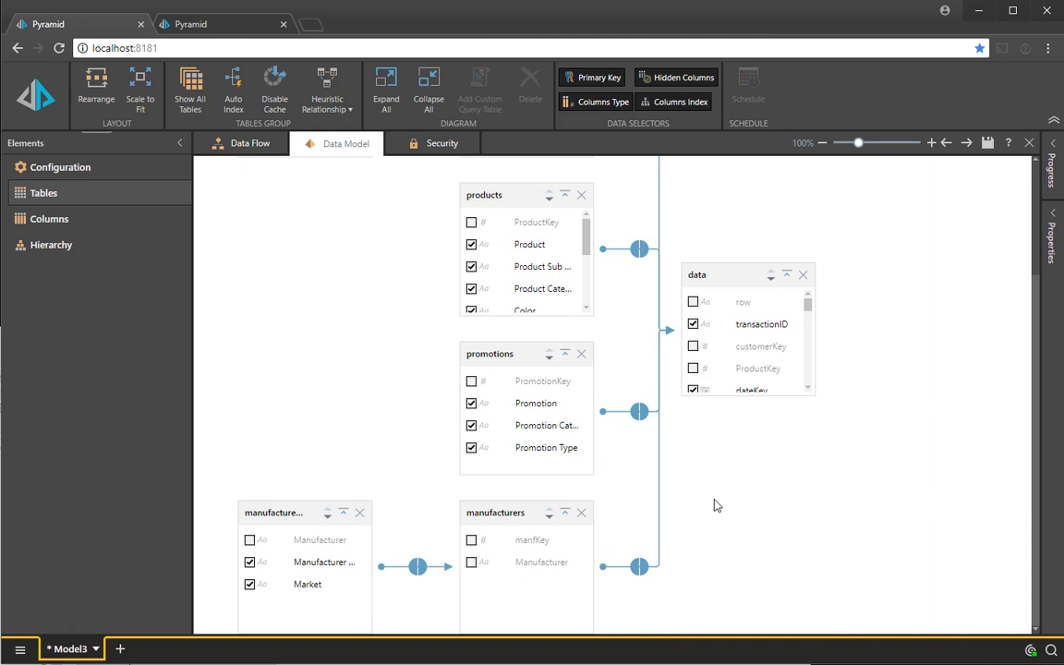
pyautogui.scroll(3, 712, 499)
pyautogui.click(417, 242)
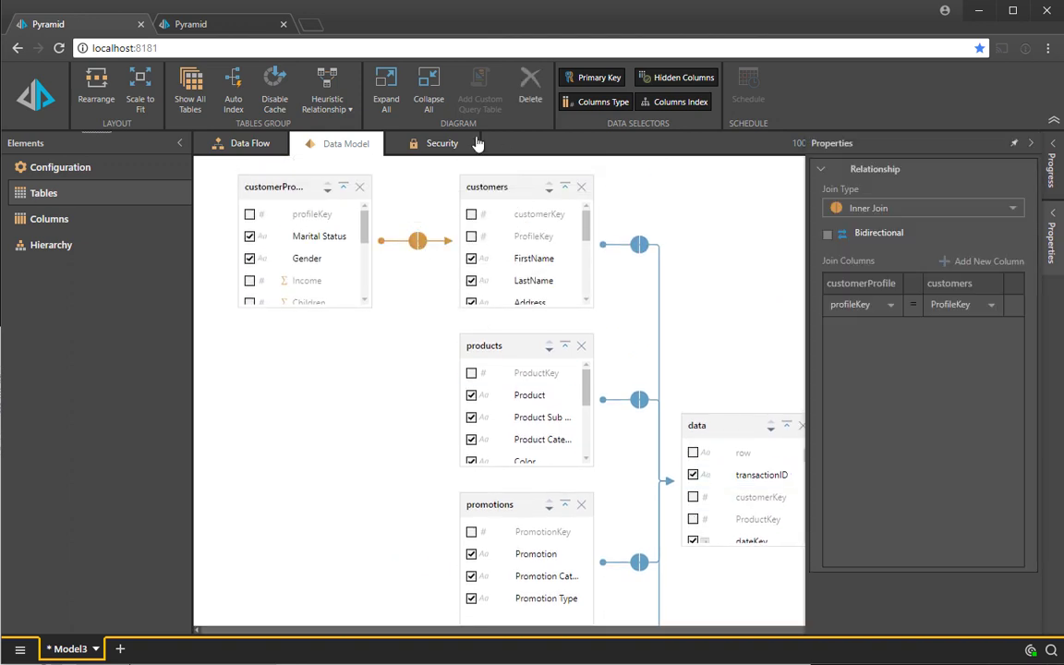
pyautogui.click(344, 116)
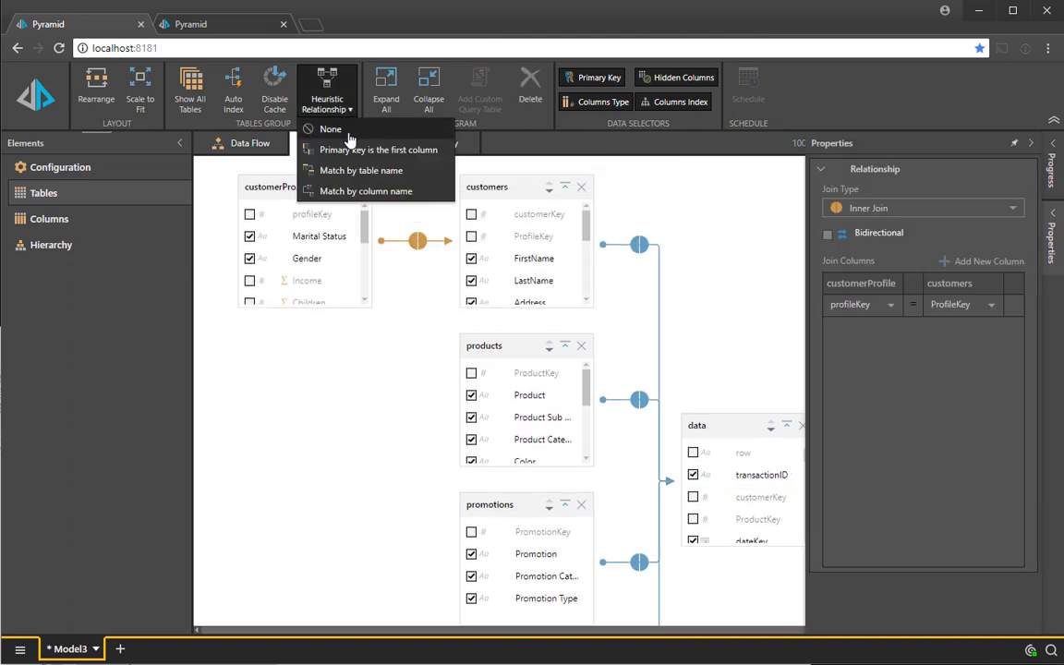
# Set Heuristic Relationship to None to clear all automatic joins.
pyautogui.click(350, 135)
pyautogui.scroll(-5, 456, 359)
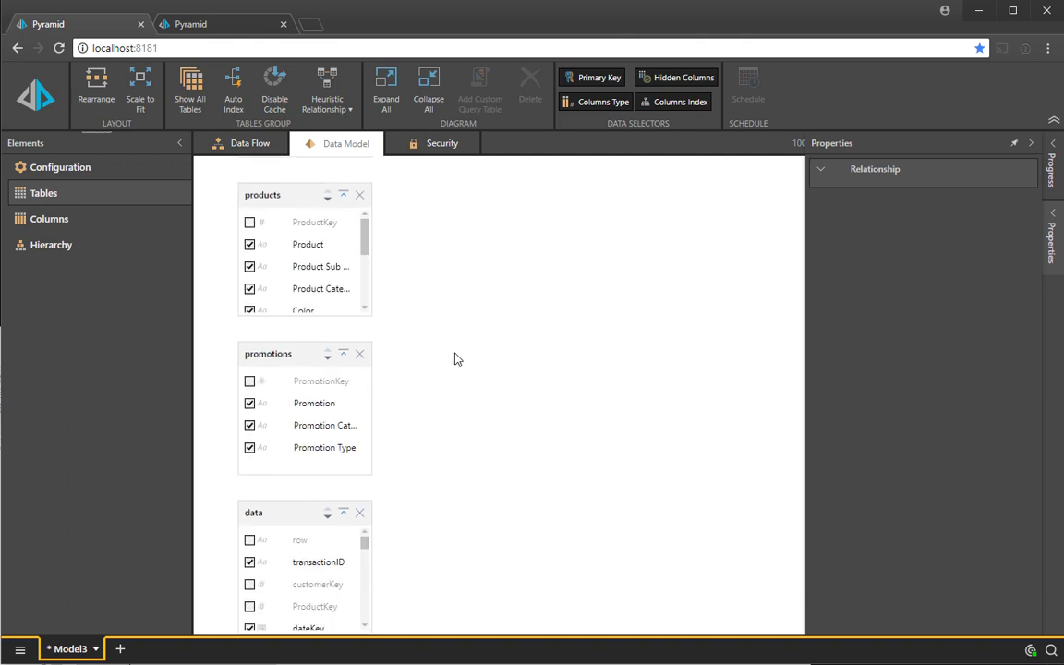
pyautogui.scroll(5, 453, 359)
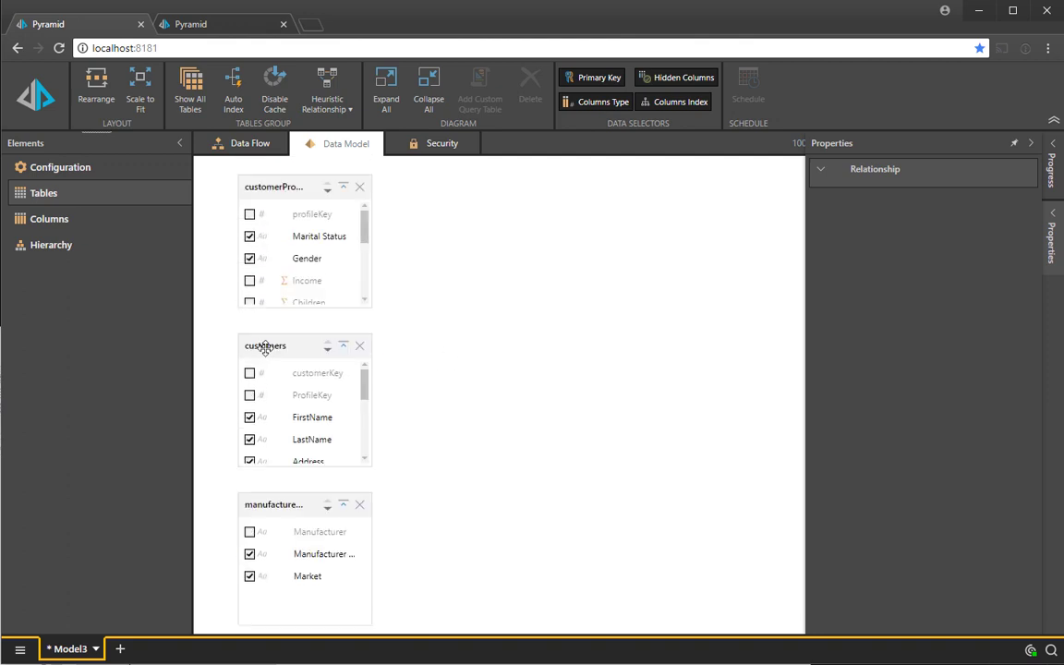
# Move and enlarge the customers table, then join customerProfile profileKey to customers ProfileKey.
pyautogui.moveTo(330, 347); pyautogui.dragTo(486, 190)
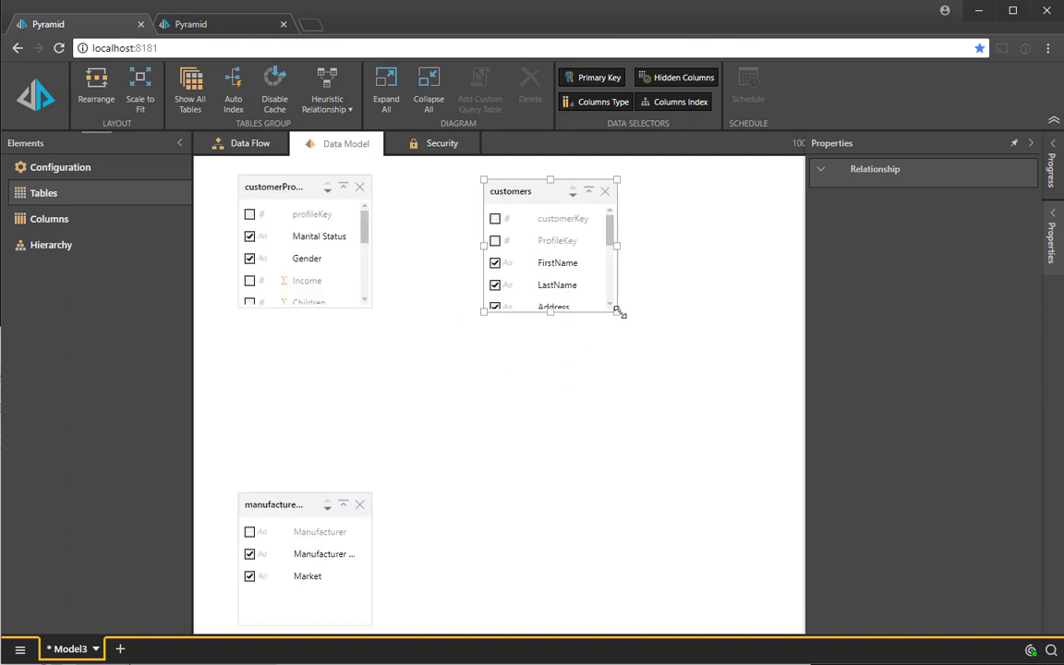
pyautogui.moveTo(617, 310); pyautogui.dragTo(662, 513)
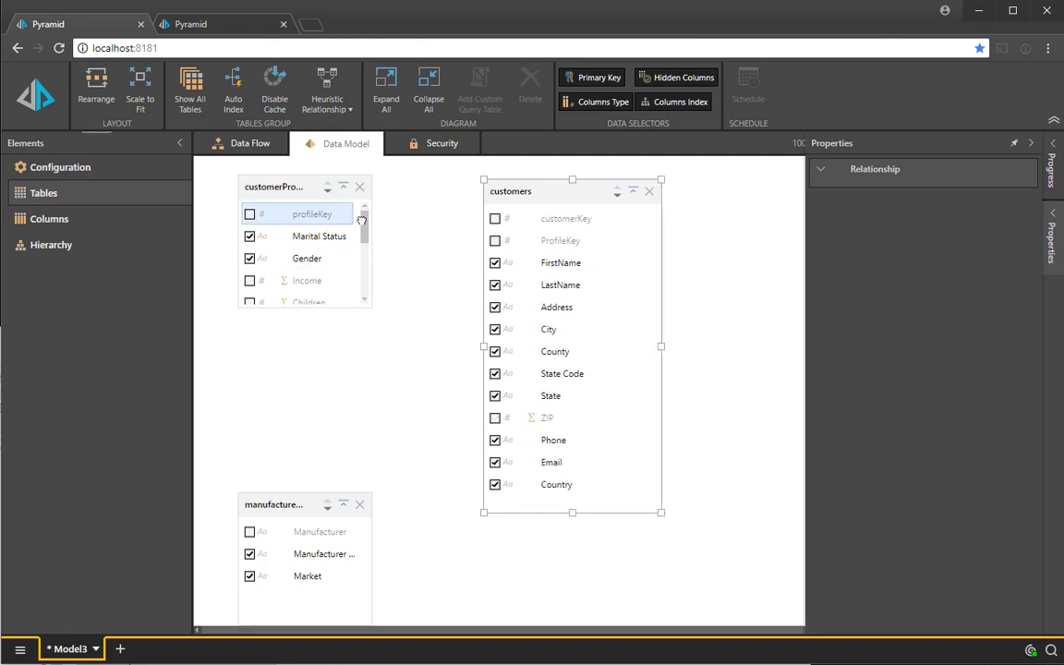
pyautogui.moveTo(361, 214); pyautogui.dragTo(570, 243)
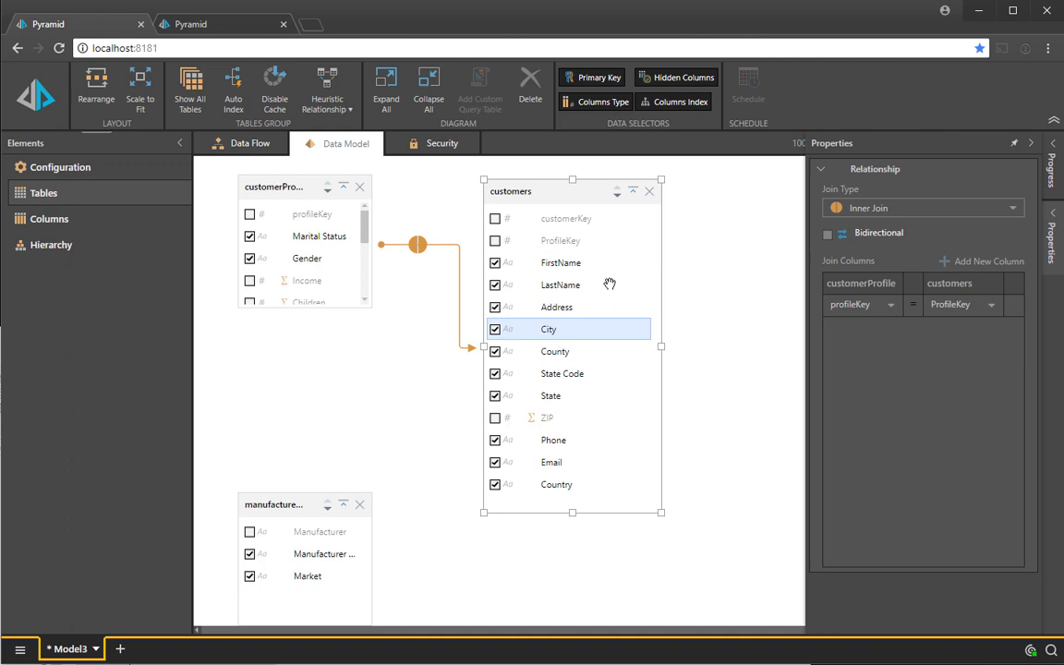
pyautogui.moveTo(559, 190); pyautogui.dragTo(616, 190)
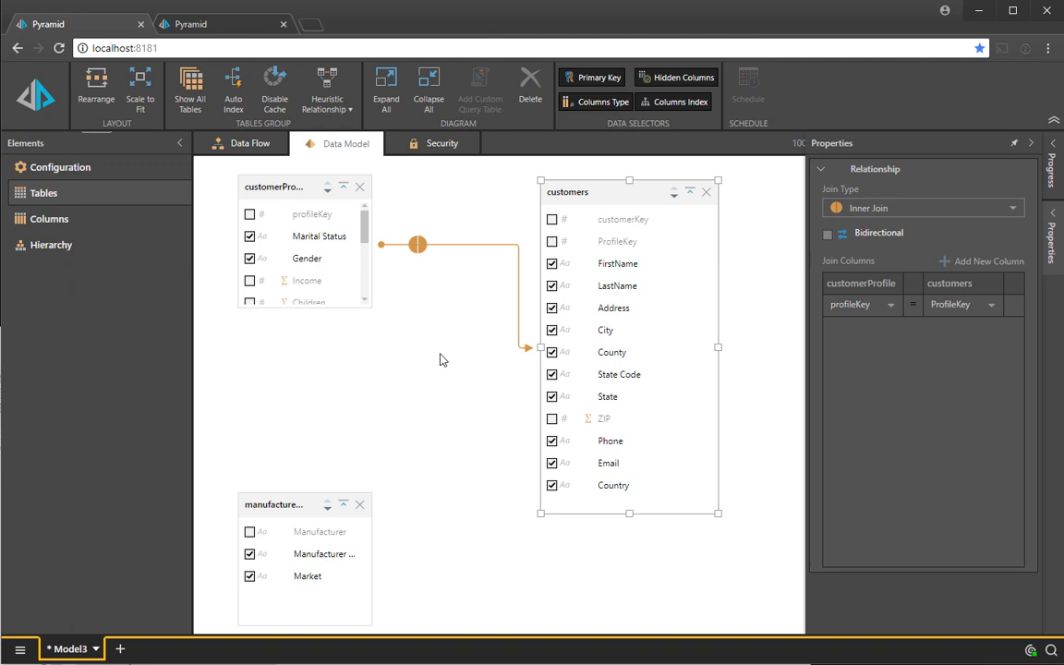
pyautogui.rightClick(417, 245)
# Delete the profileKey join and re-detect relationships treating first columns as primary keys.
pyautogui.click(445, 262)
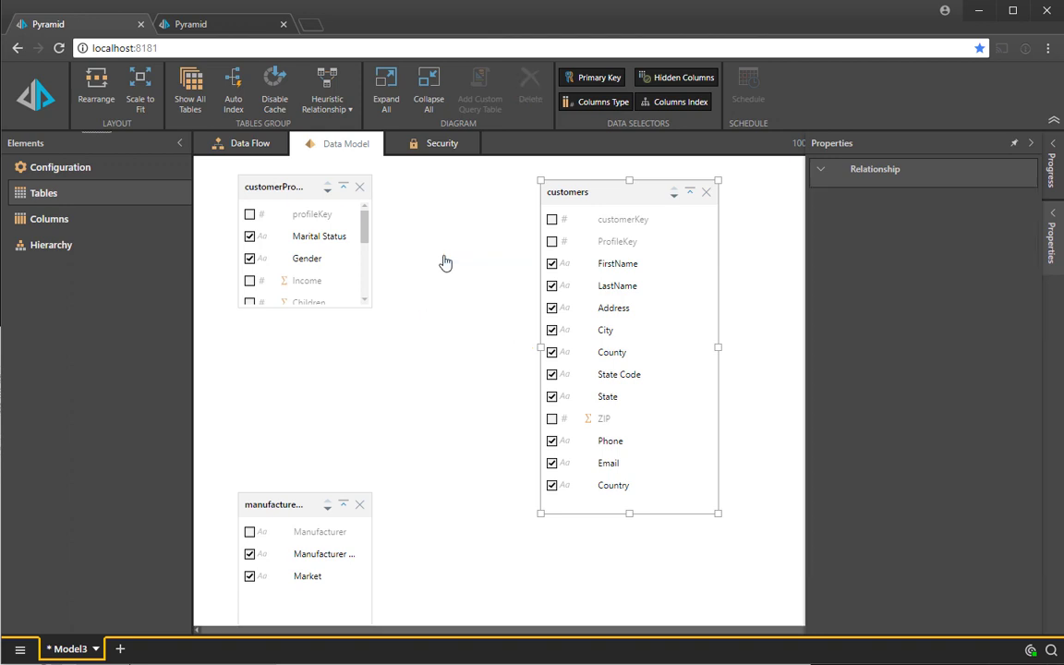
pyautogui.click(319, 104)
pyautogui.click(356, 152)
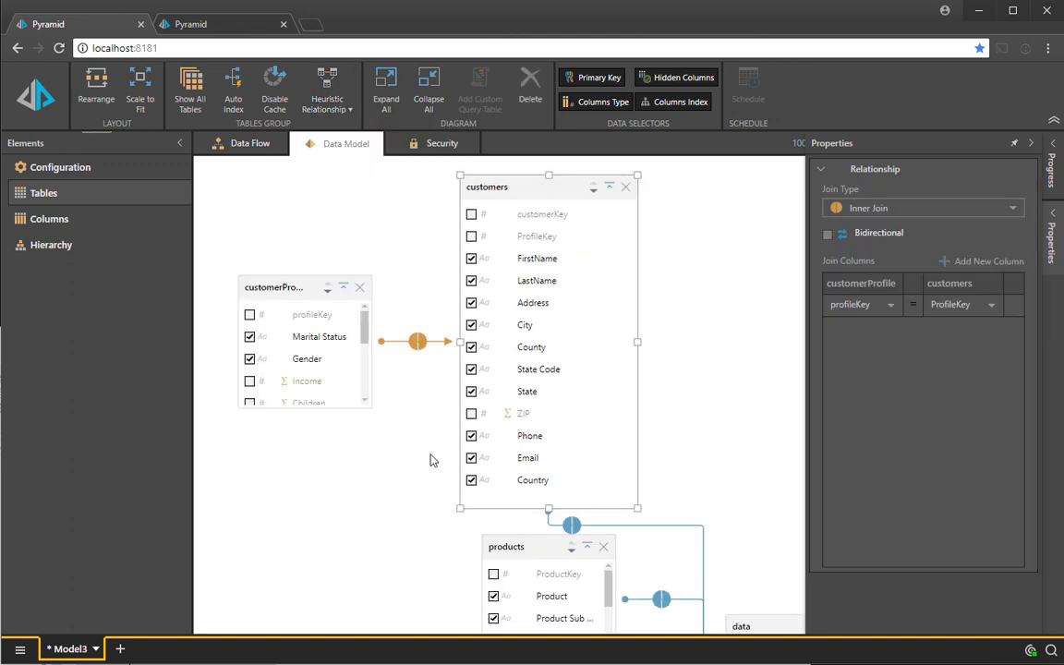
pyautogui.scroll(-3, 712, 416)
pyautogui.scroll(-1, 713, 416)
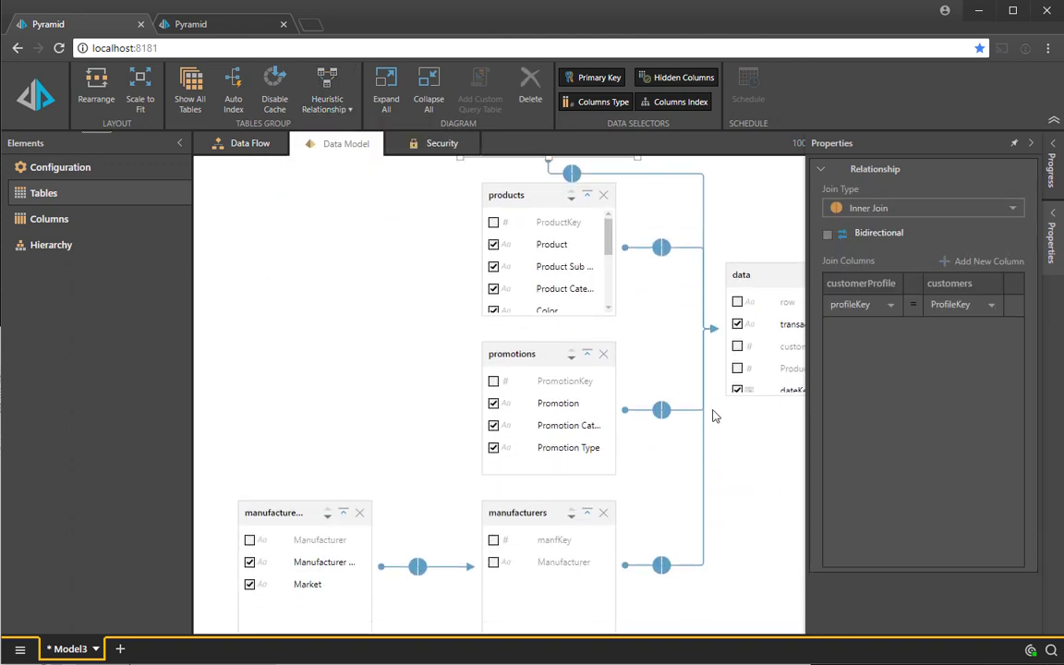
pyautogui.scroll(5, 709, 428)
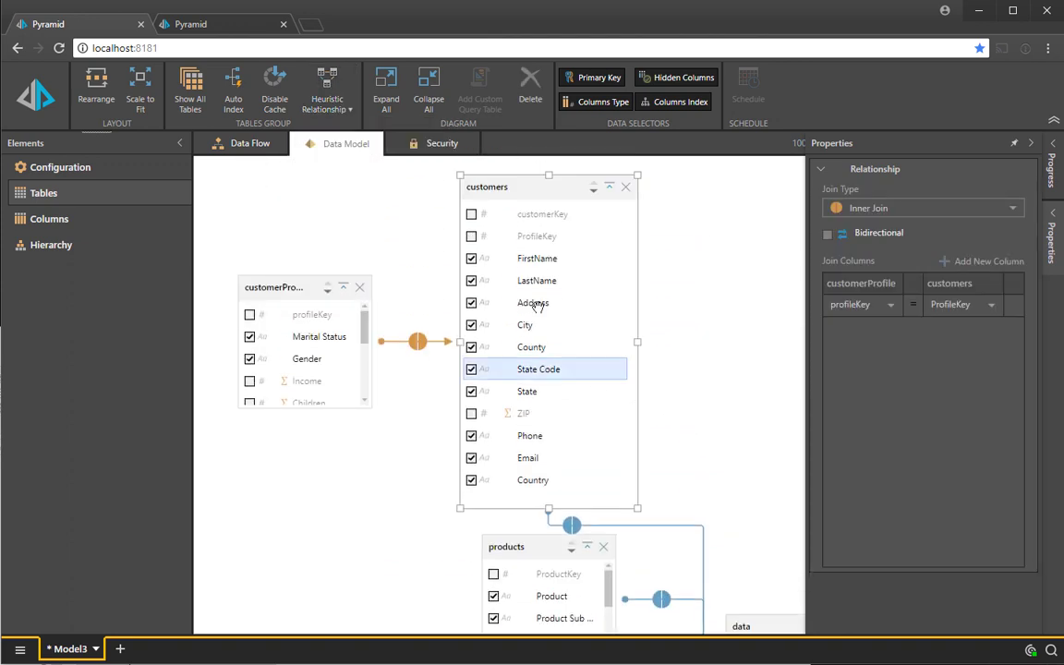
# Move customerProfile up-left and enlarge it so all its columns show.
pyautogui.moveTo(551, 176)
pyautogui.mouseDown()
pyautogui.moveTo(570, 325)
pyautogui.moveTo(558, 175)
pyautogui.mouseUp()
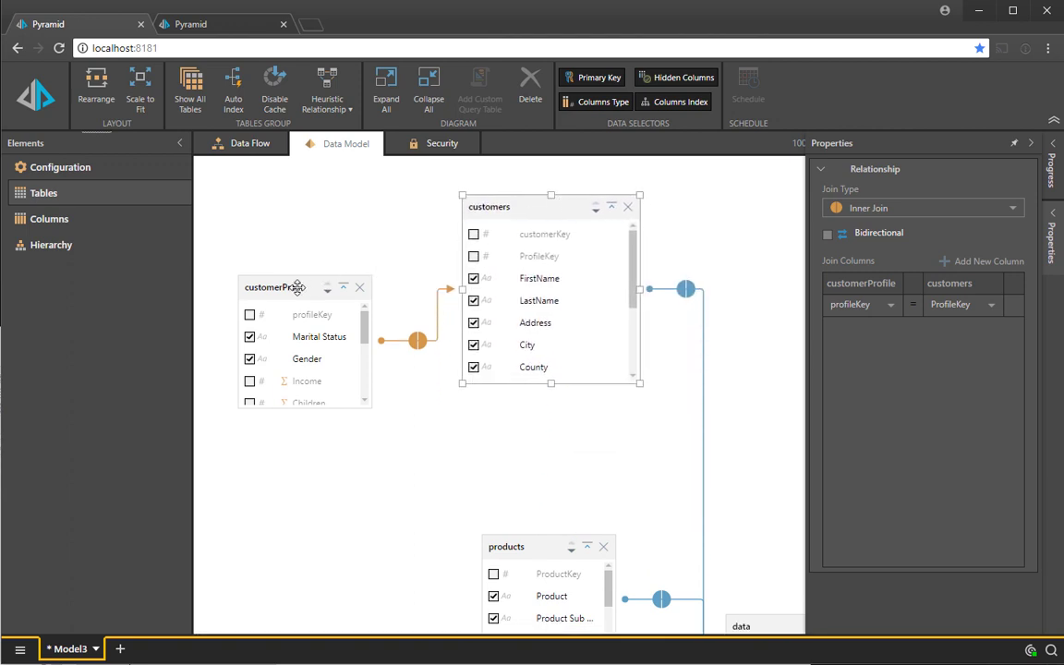
pyautogui.moveTo(295, 287); pyautogui.dragTo(278, 205)
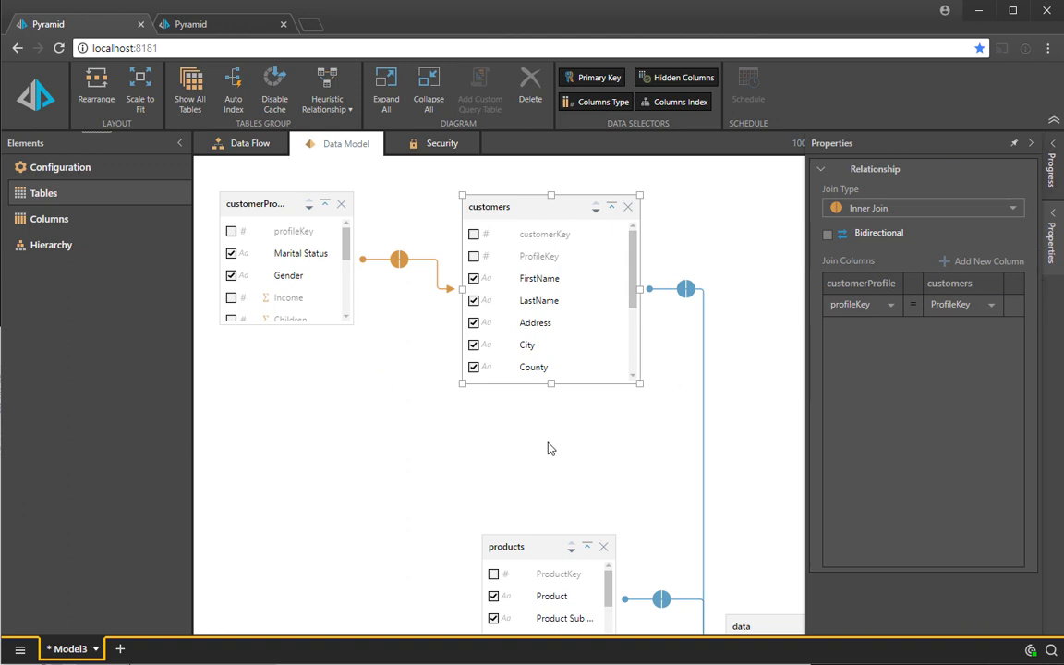
pyautogui.scroll(-1, 356, 318)
pyautogui.click(351, 321)
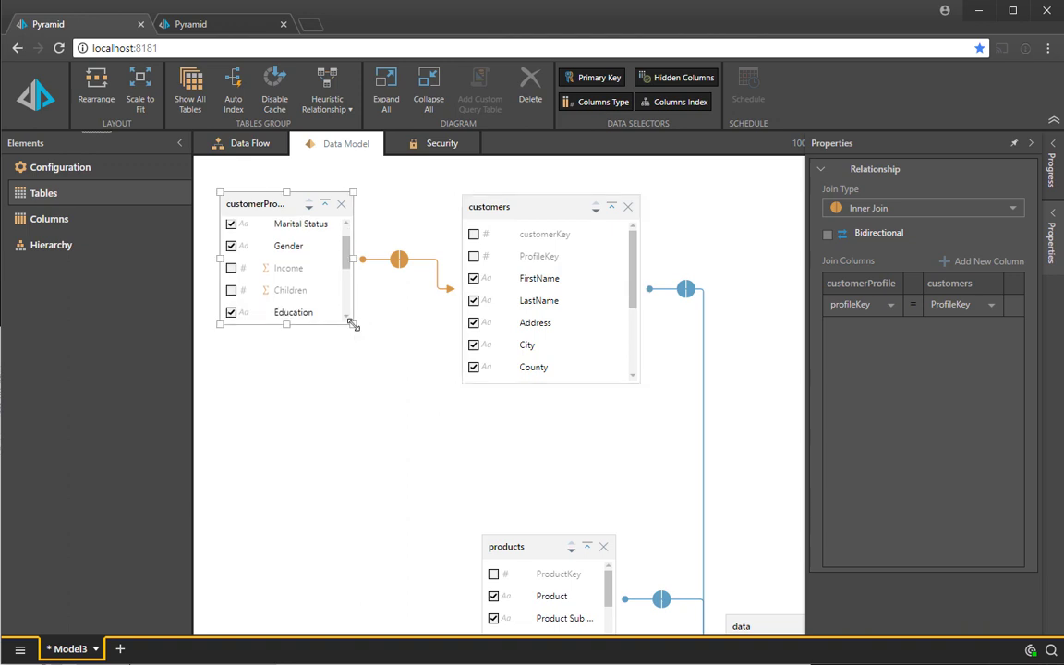
pyautogui.moveTo(352, 323); pyautogui.dragTo(395, 545)
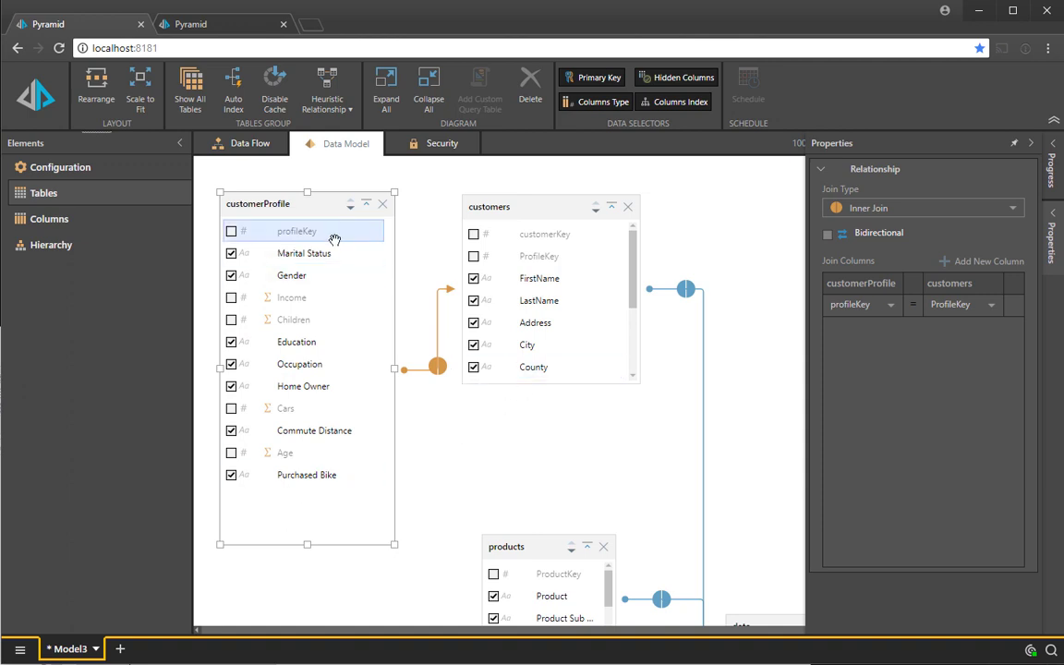
pyautogui.click(624, 494)
pyautogui.scroll(-5, 621, 492)
# Open the Hierarchy editor from the Elements panel.
pyautogui.click(52, 246)
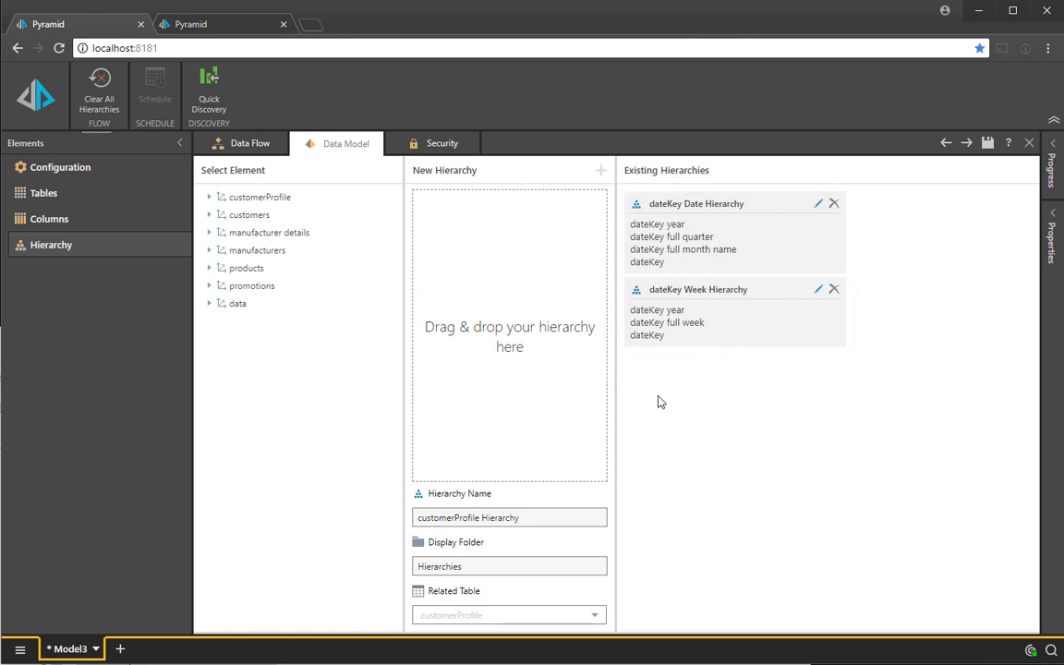
# Delete the Time Intelligence node and the In Memory target from the data flow.
pyautogui.click(244, 147)
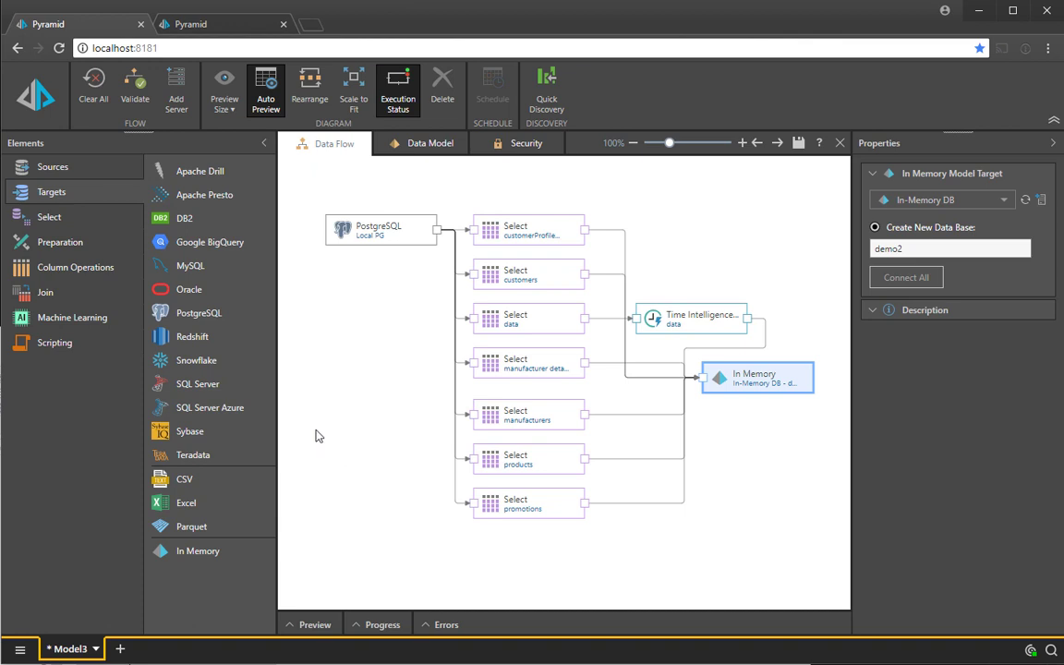
pyautogui.click(666, 316)
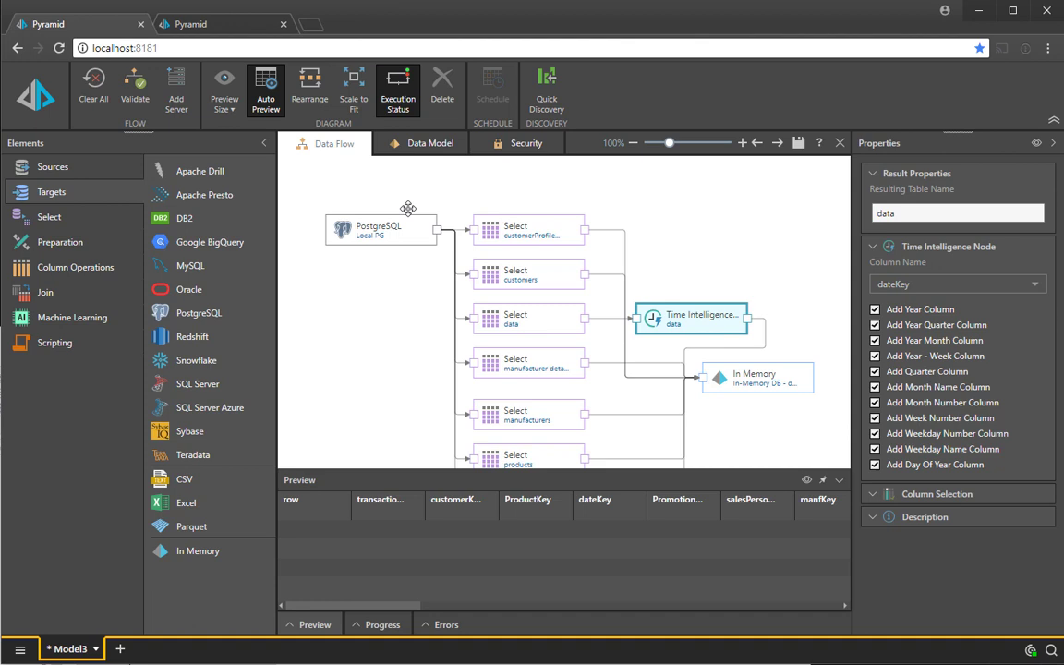
pyautogui.click(436, 92)
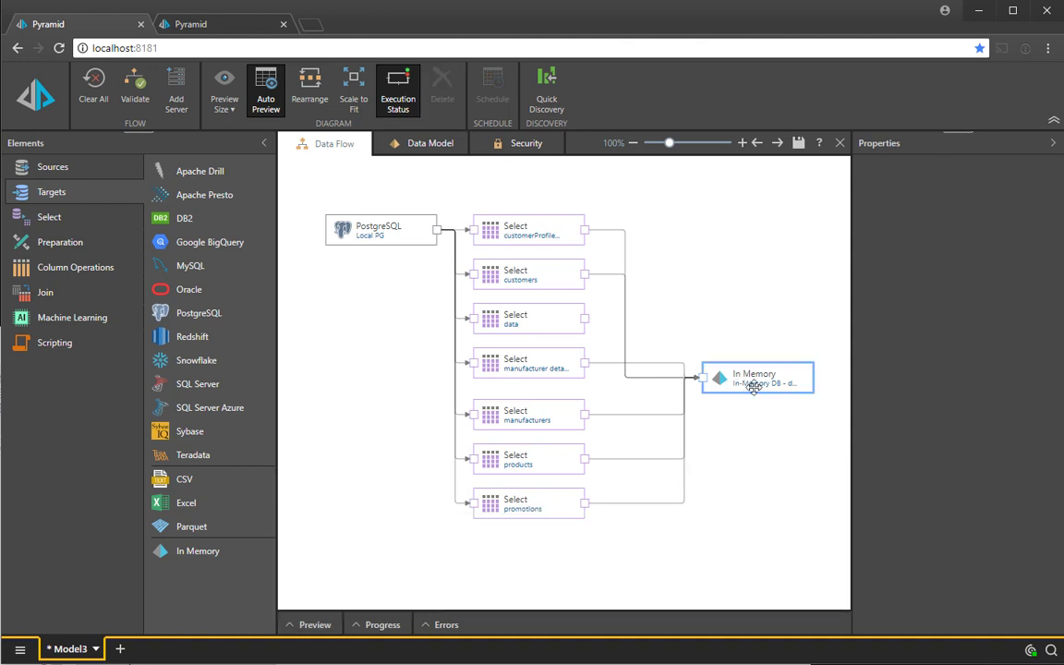
pyautogui.moveTo(750, 384); pyautogui.dragTo(772, 446)
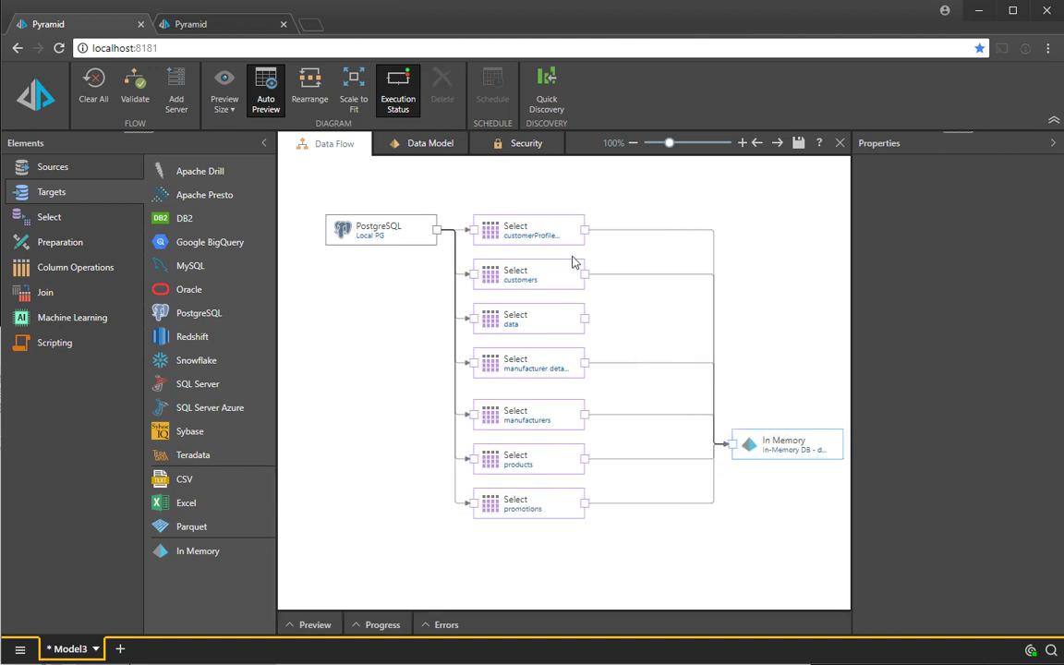
pyautogui.click(787, 444)
pyautogui.click(441, 93)
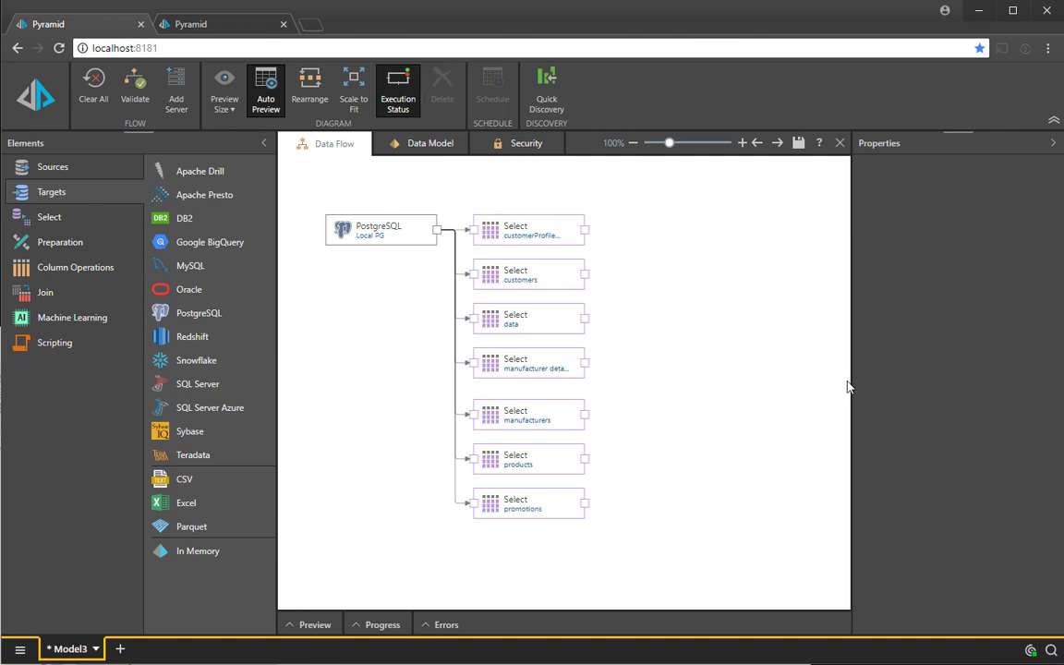
pyautogui.moveTo(854, 380); pyautogui.dragTo(860, 382)
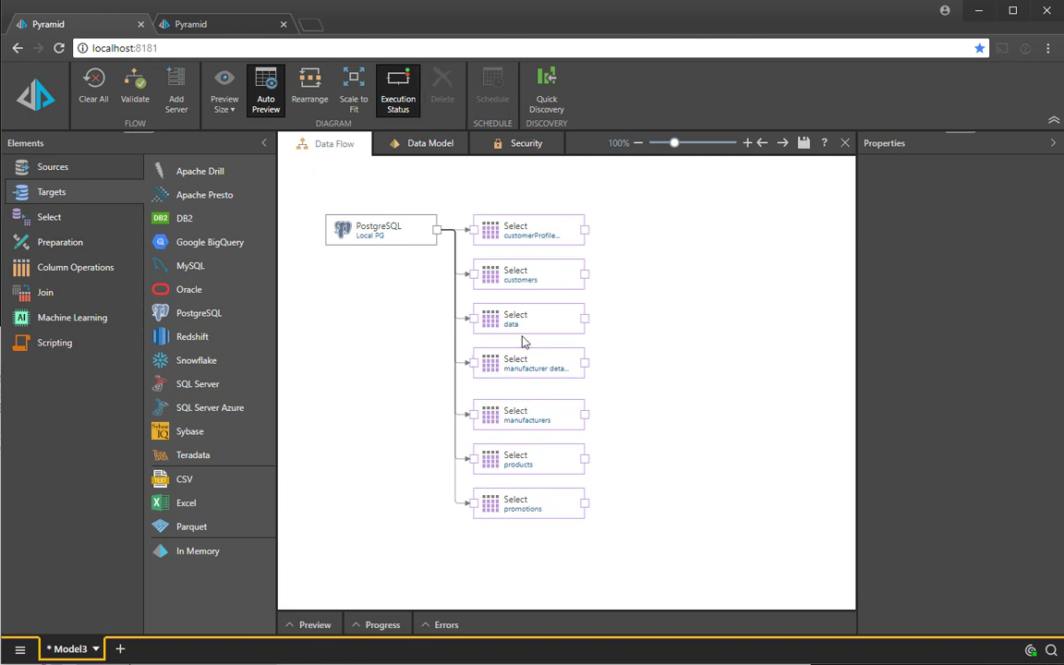
# Add a Kmeans-Weka node from Machine Learning and connect Select data to it.
pyautogui.click(76, 318)
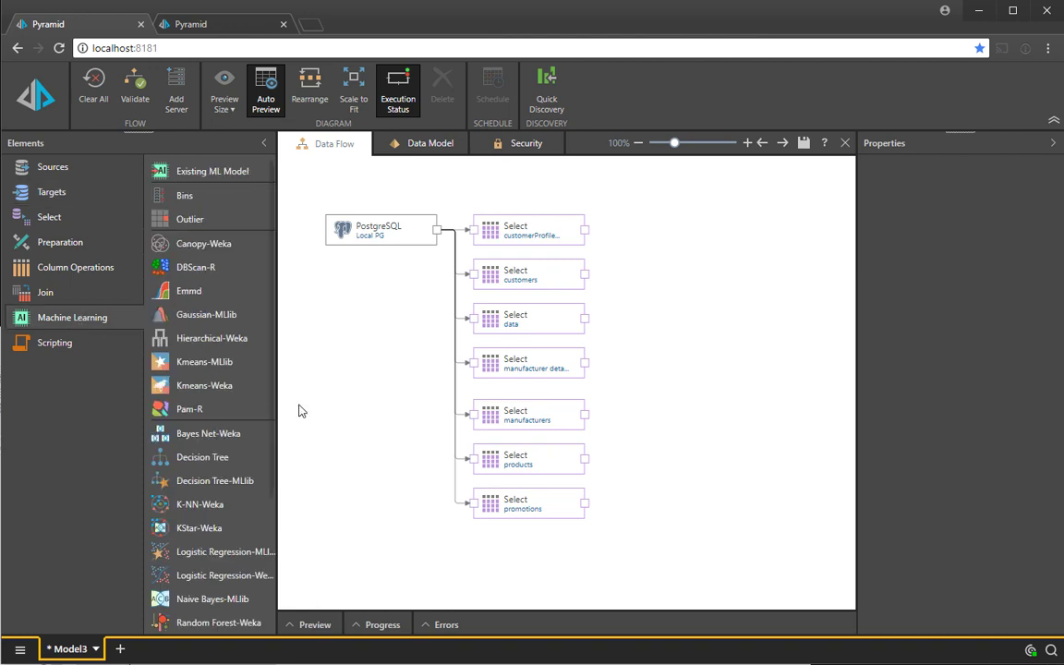
pyautogui.moveTo(276, 399); pyautogui.dragTo(334, 397)
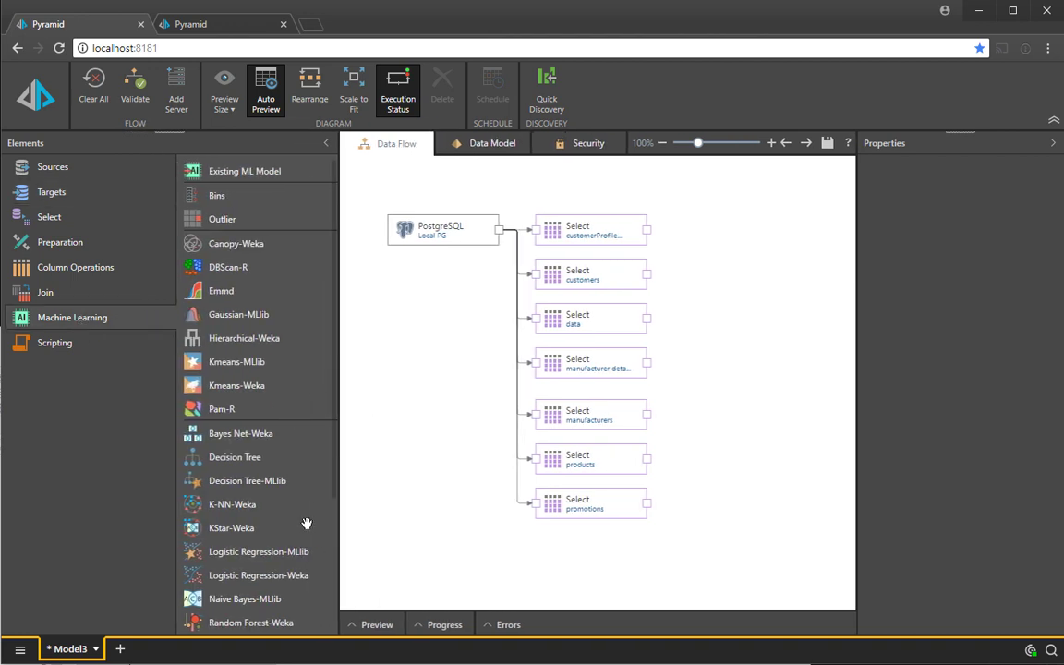
pyautogui.scroll(-3, 299, 527)
pyautogui.scroll(3, 299, 527)
pyautogui.scroll(-2, 285, 573)
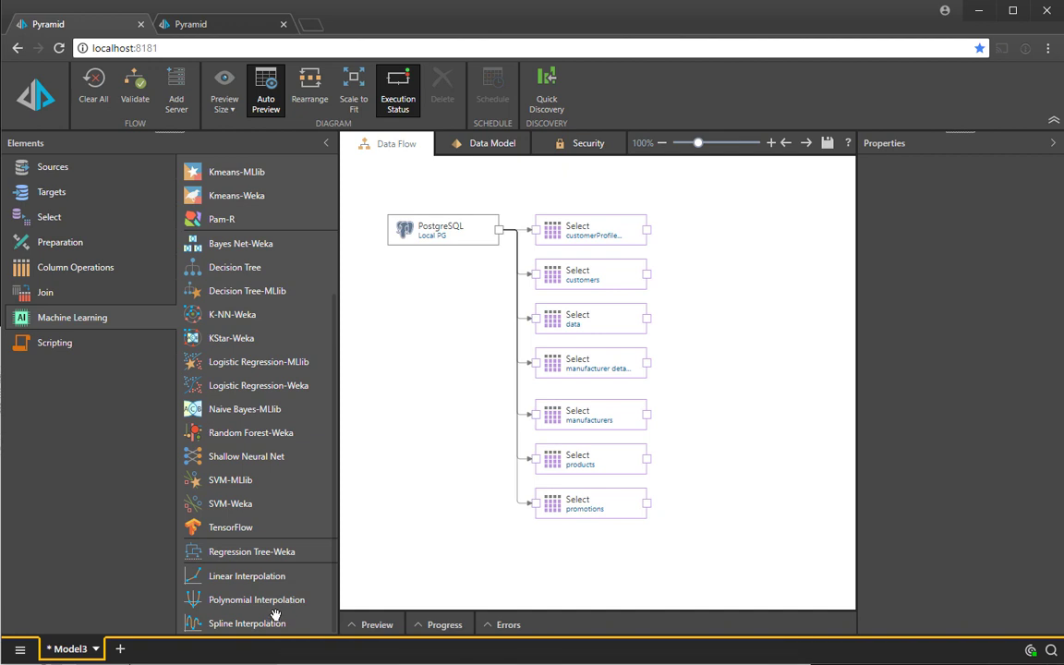
pyautogui.scroll(2, 253, 514)
pyautogui.moveTo(229, 385); pyautogui.dragTo(746, 337)
pyautogui.moveTo(647, 319)
pyautogui.mouseDown()
pyautogui.moveTo(737, 332)
pyautogui.moveTo(734, 322)
pyautogui.mouseUp()
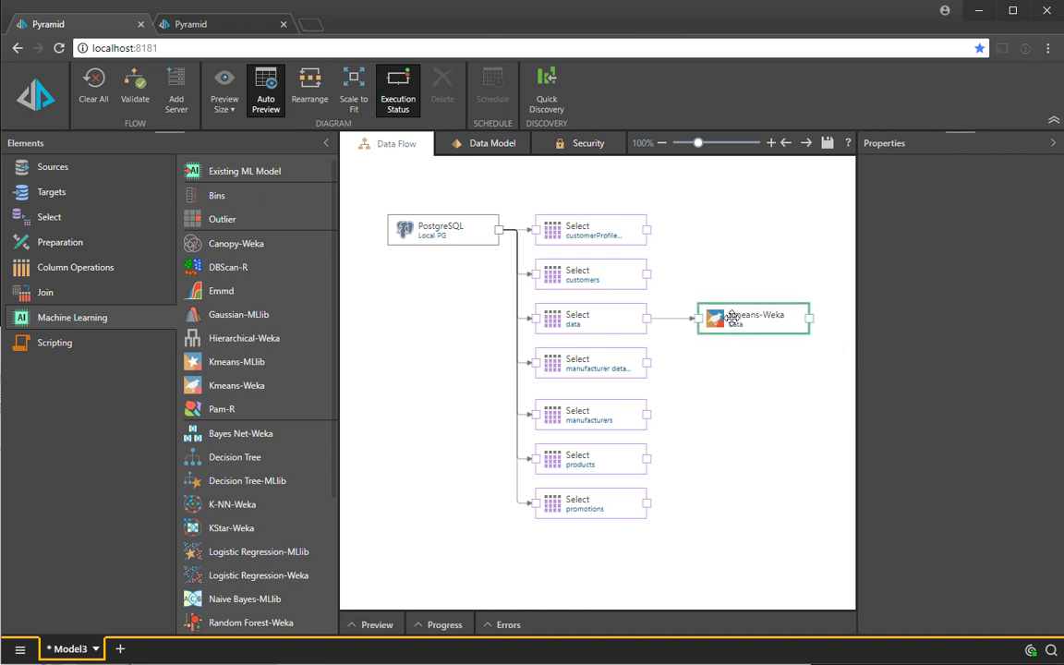
# Set Kmeans-Weka inputs to Cost, OverHead and Quantity with a custom 5 clusters.
pyautogui.click(750, 319)
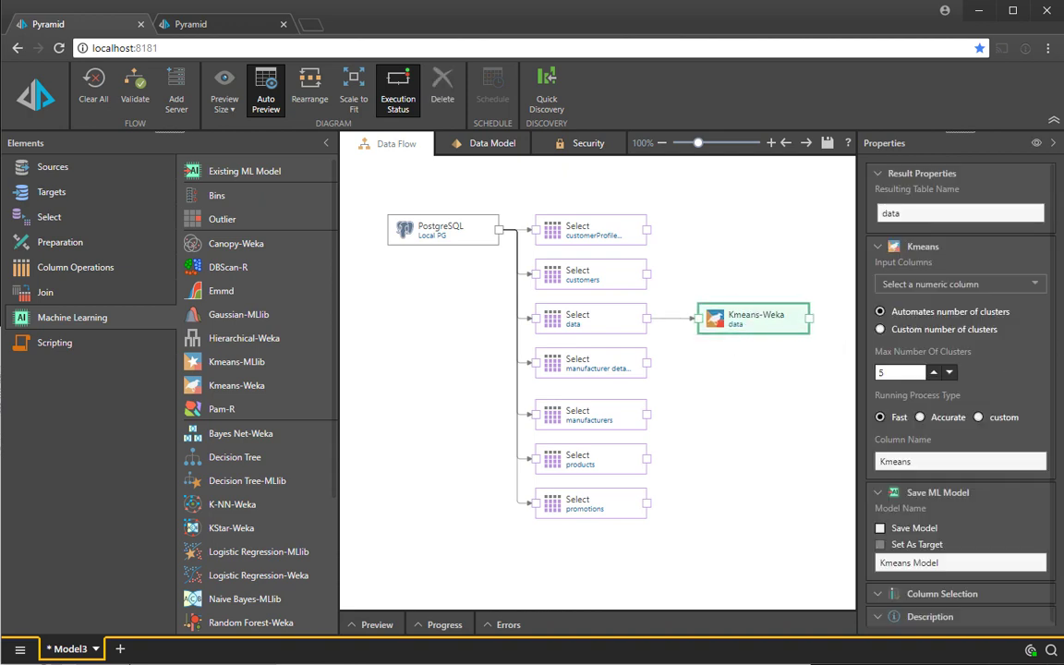
pyautogui.click(1010, 288)
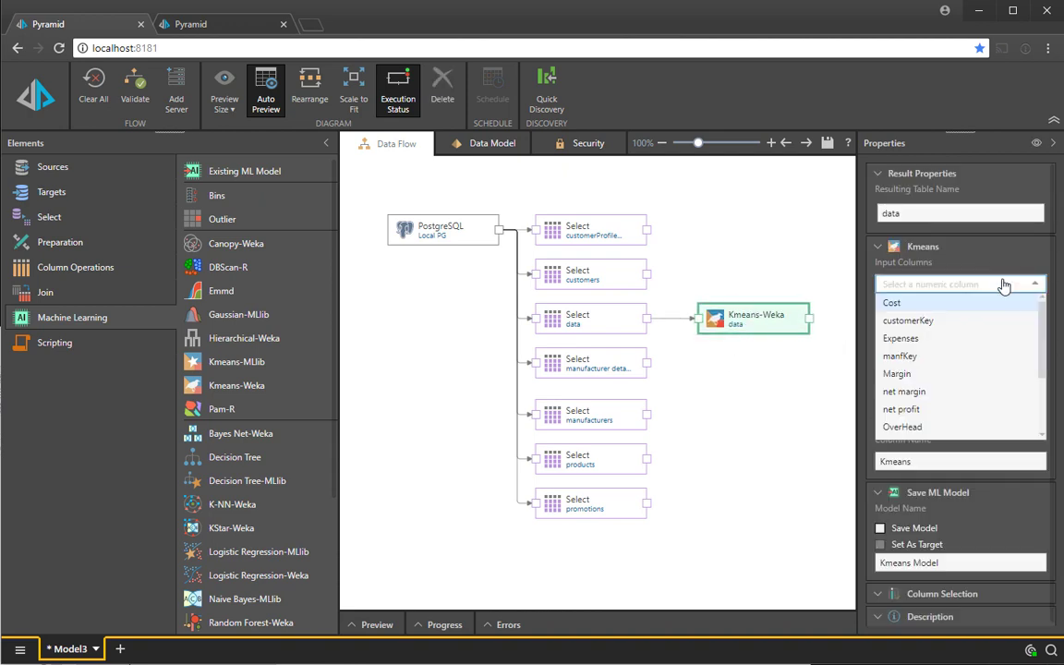
pyautogui.click(919, 308)
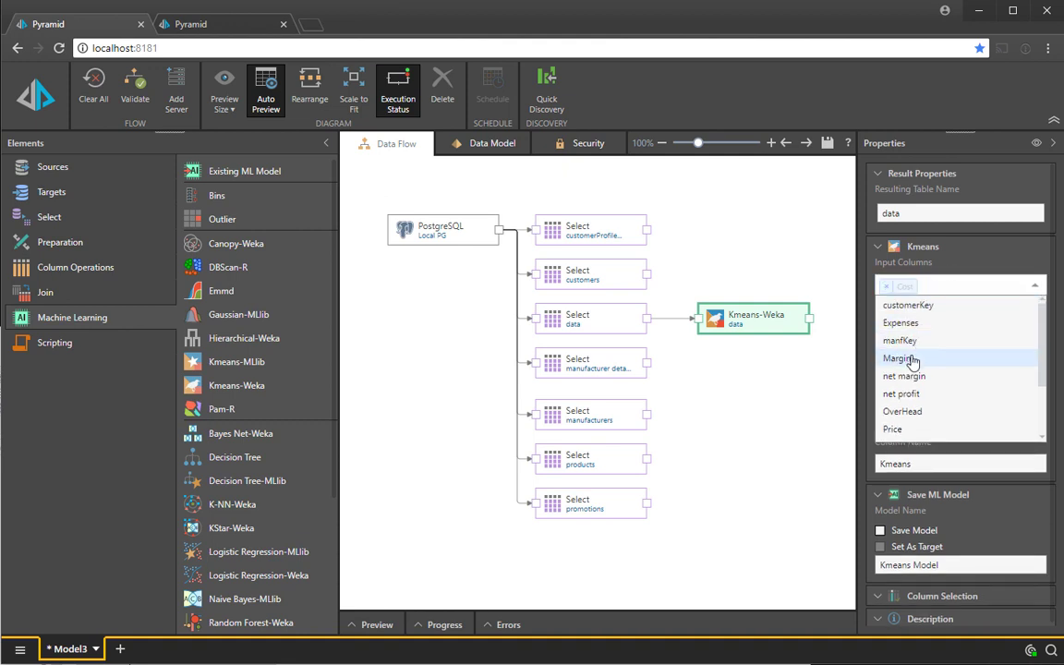
pyautogui.scroll(-2, 913, 361)
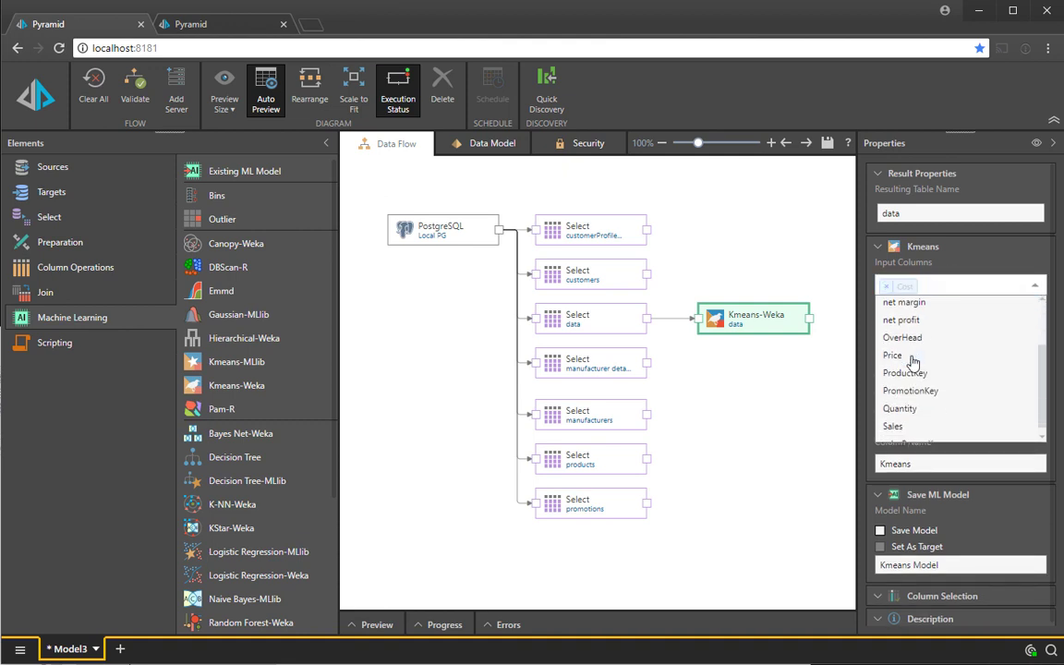
pyautogui.click(904, 338)
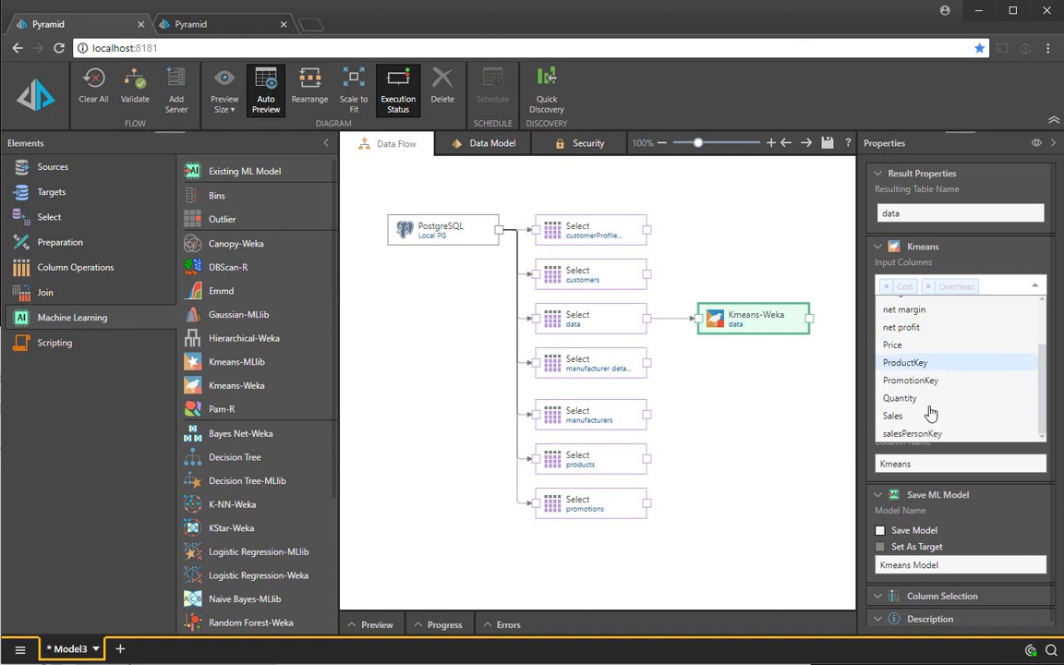
pyautogui.click(887, 403)
pyautogui.press('Escape')
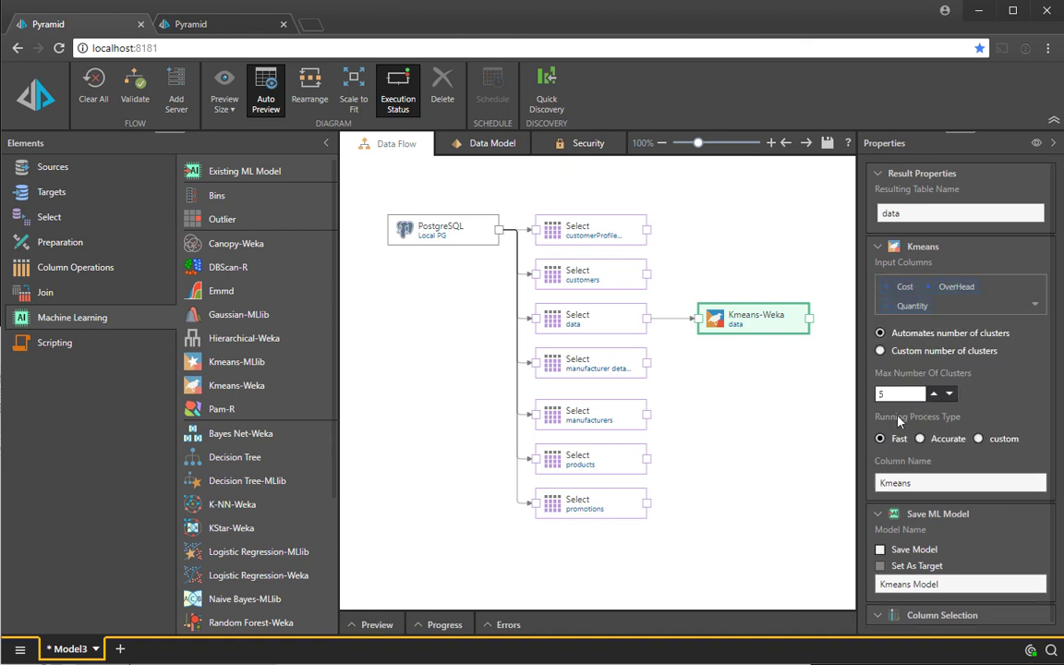
pyautogui.click(882, 351)
pyautogui.click(934, 375)
pyautogui.click(934, 375)
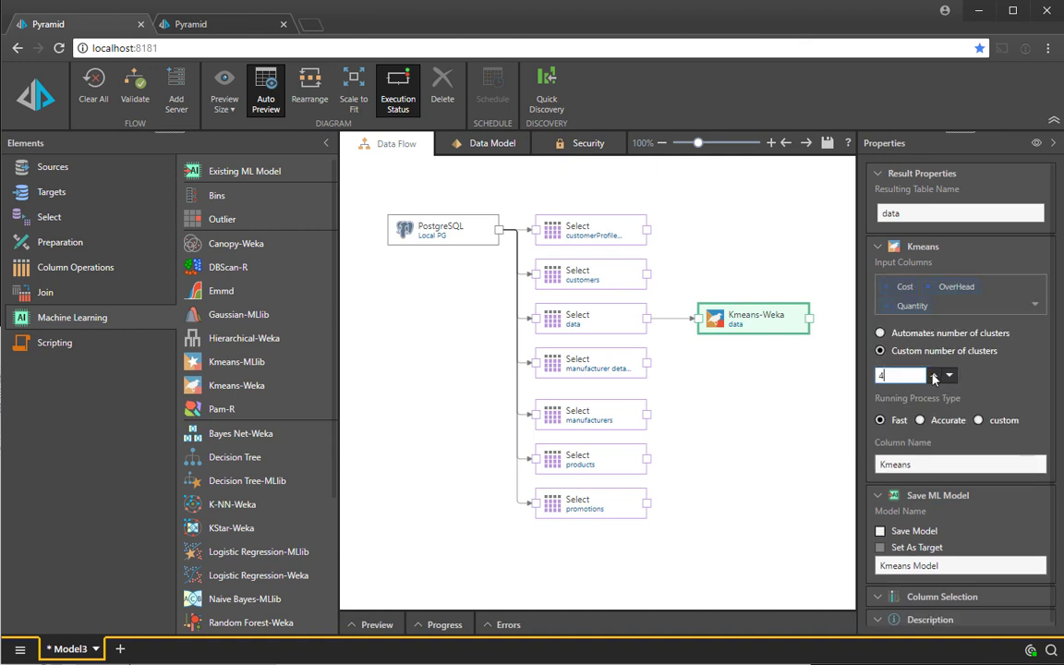
pyautogui.click(934, 375)
pyautogui.click(70, 346)
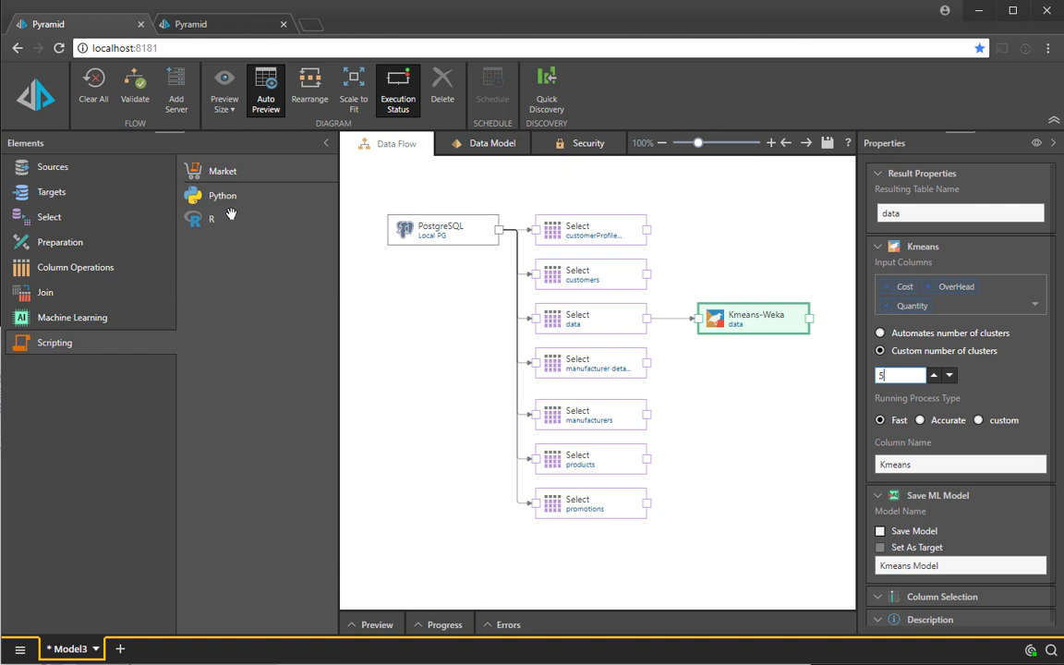
# Add an R node fed by the Kmeans-Weka output, using a quick script as its source.
pyautogui.moveTo(213, 218); pyautogui.dragTo(747, 393)
pyautogui.moveTo(810, 319); pyautogui.dragTo(768, 392)
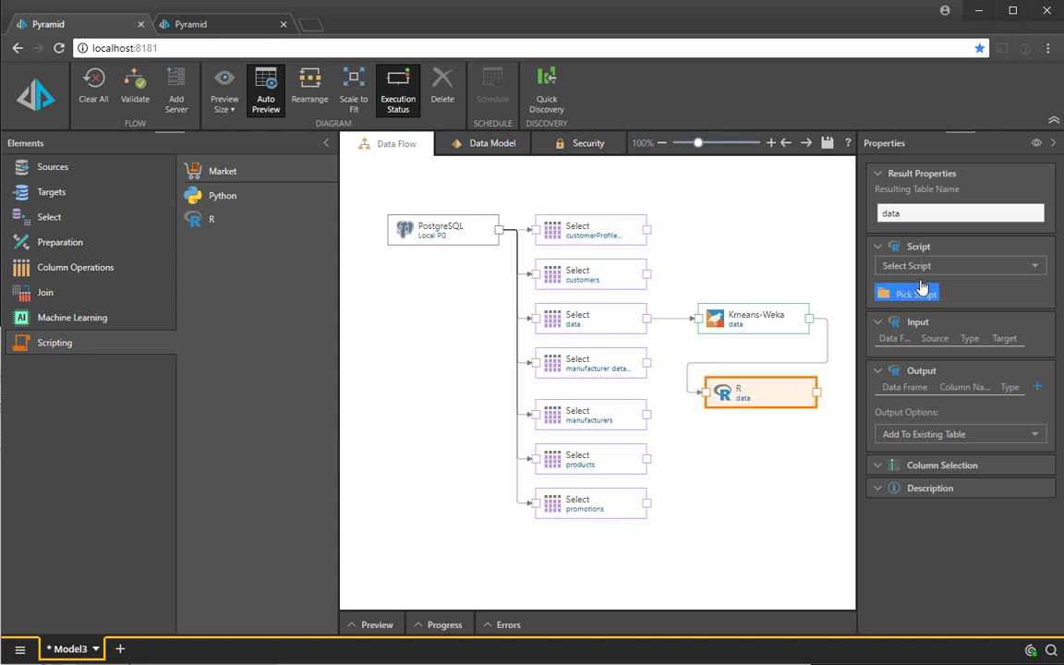
pyautogui.click(915, 265)
pyautogui.click(907, 283)
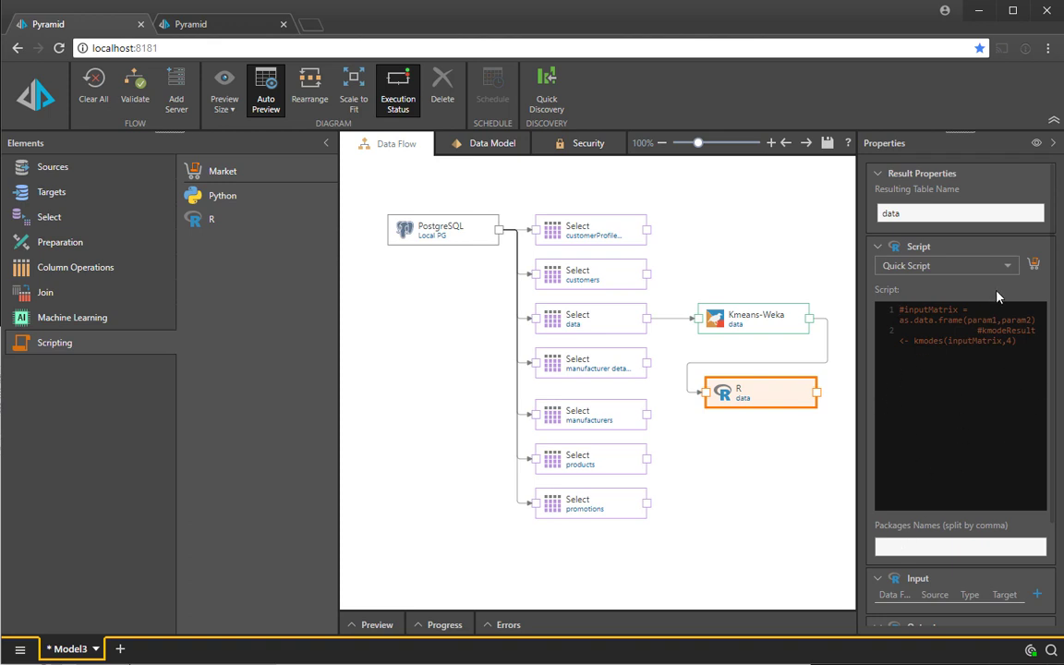
# Load the Create Outlier Annotation script from the Pyramid Marketplace into the R node.
pyautogui.click(1033, 268)
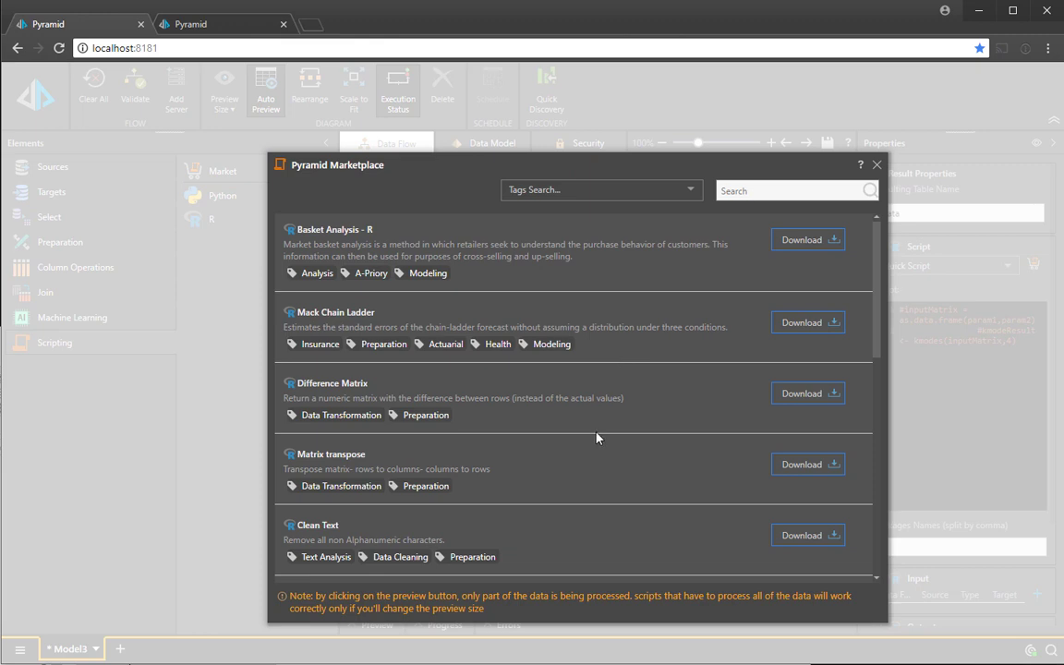
pyautogui.scroll(-5, 597, 438)
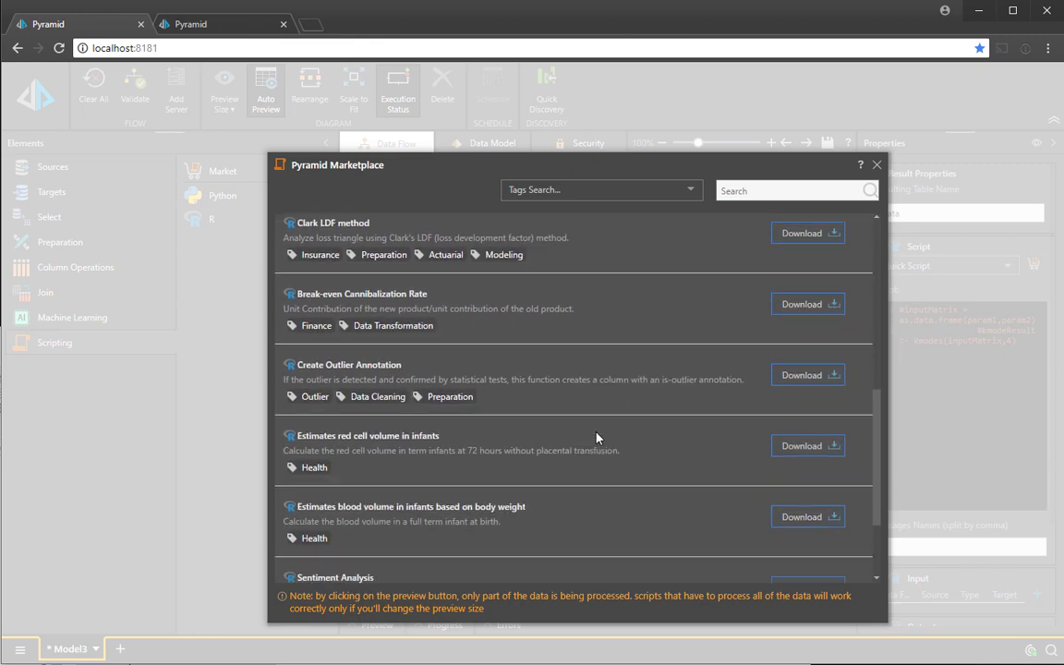
pyautogui.scroll(-3, 597, 438)
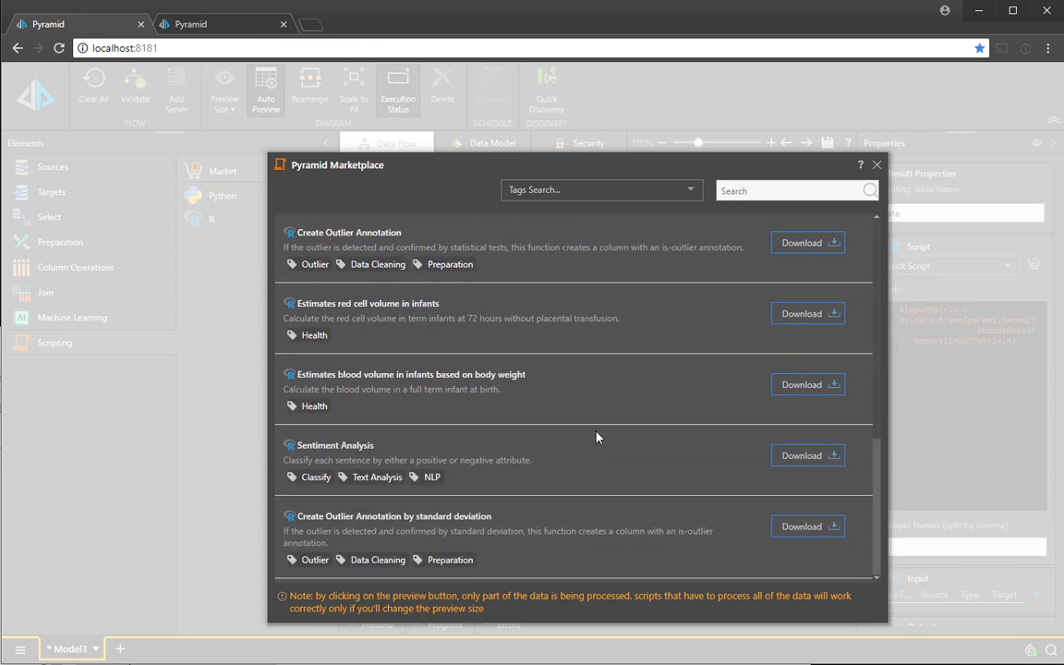
pyautogui.click(806, 243)
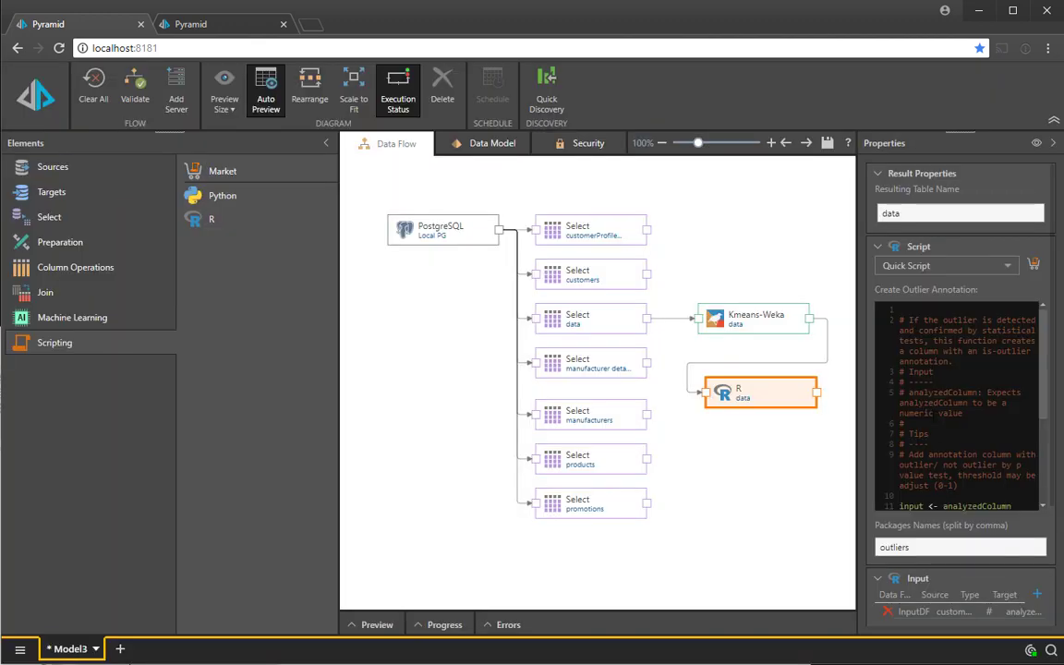
pyautogui.scroll(-4, 956, 406)
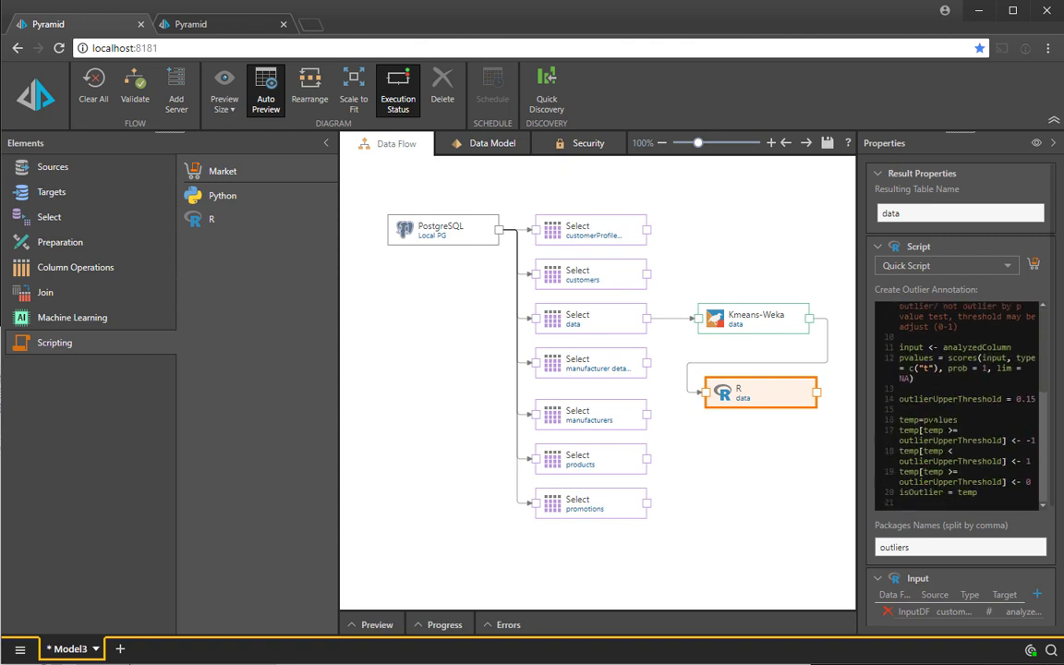
pyautogui.moveTo(859, 474)
pyautogui.mouseDown()
pyautogui.moveTo(781, 474)
pyautogui.moveTo(849, 457)
pyautogui.mouseUp()
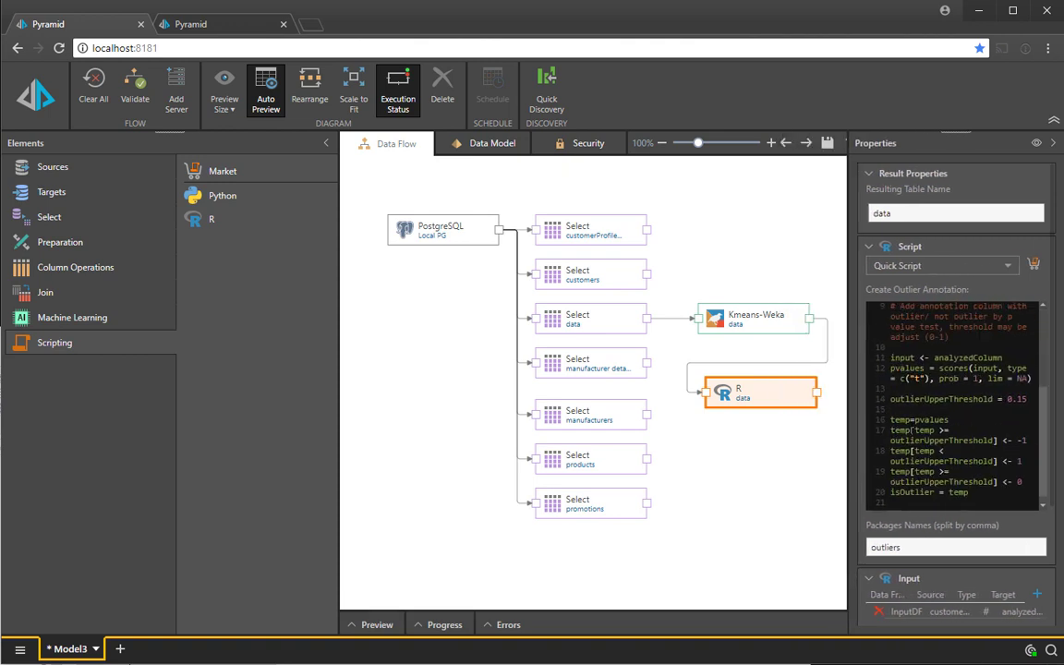
pyautogui.scroll(-3, 956, 416)
pyautogui.scroll(4, 873, 277)
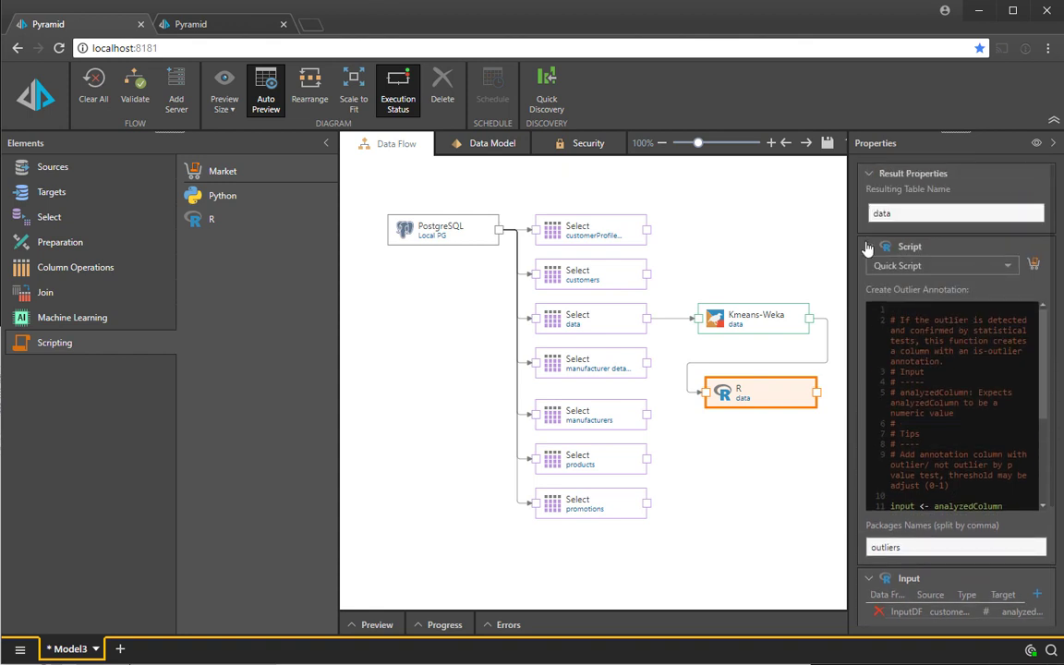
# Map the script's InputDF input to the Quantity column.
pyautogui.click(869, 246)
pyautogui.click(919, 303)
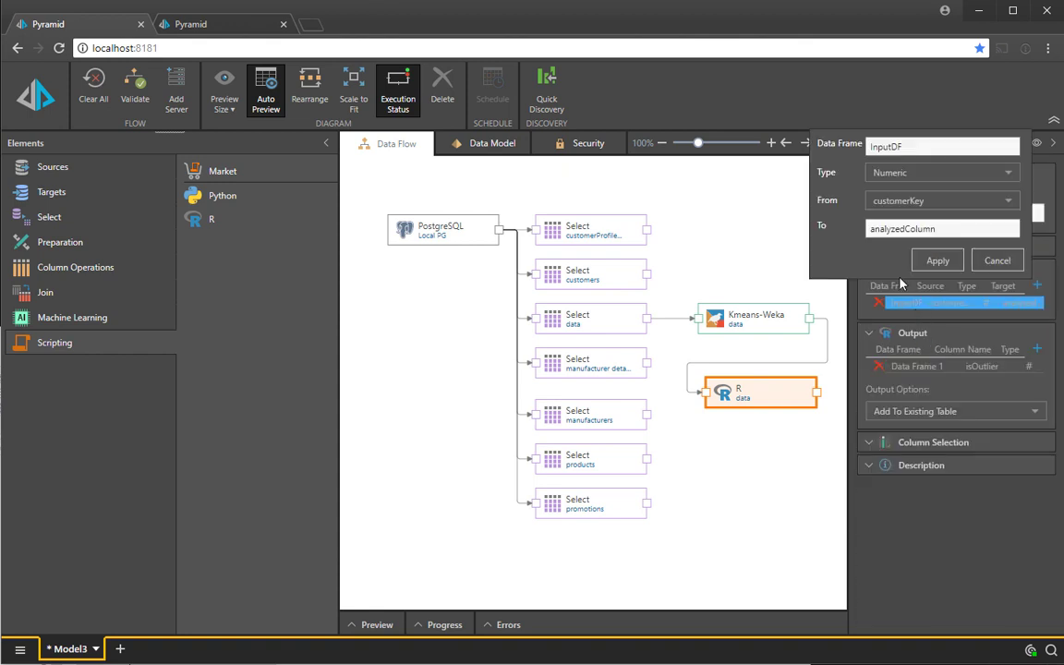
pyautogui.click(911, 200)
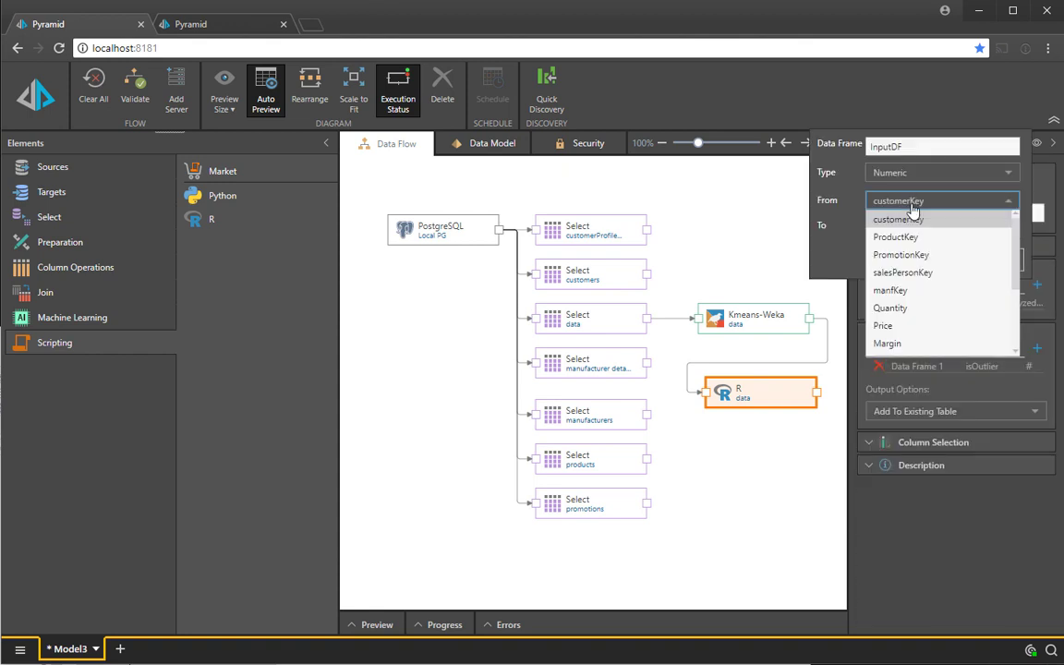
pyautogui.click(914, 308)
pyautogui.click(933, 263)
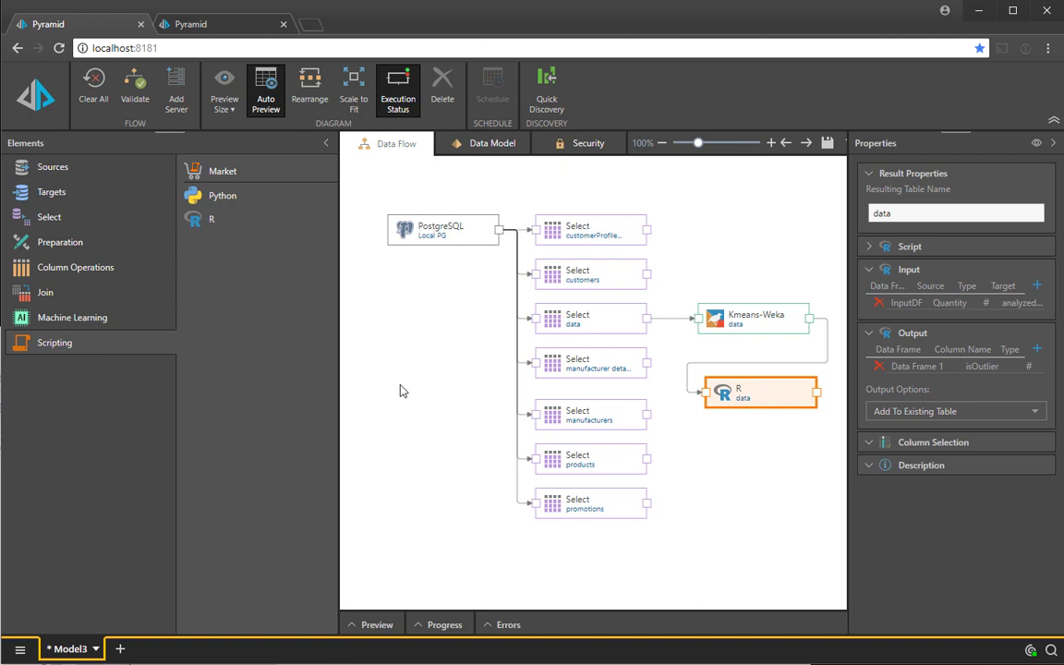
# Chain a new R node after the first, loaded with Public Content's my outlier logic script.
pyautogui.moveTo(196, 219); pyautogui.dragTo(783, 445)
pyautogui.moveTo(815, 397)
pyautogui.mouseDown()
pyautogui.moveTo(744, 444)
pyautogui.moveTo(772, 444)
pyautogui.moveTo(724, 515)
pyautogui.moveTo(744, 511)
pyautogui.mouseUp()
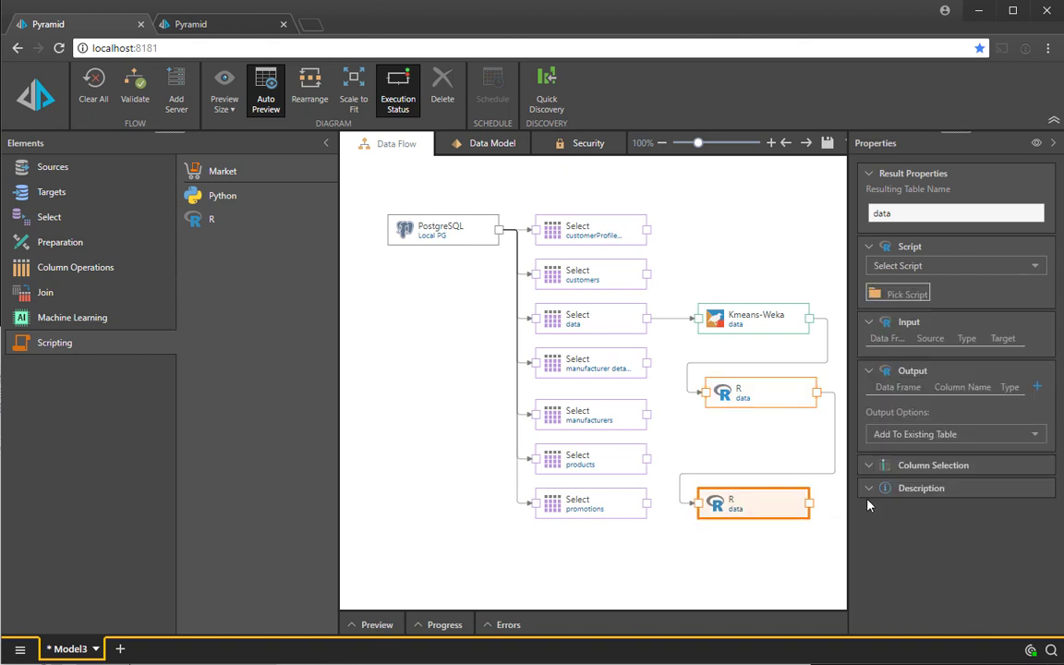
pyautogui.click(924, 295)
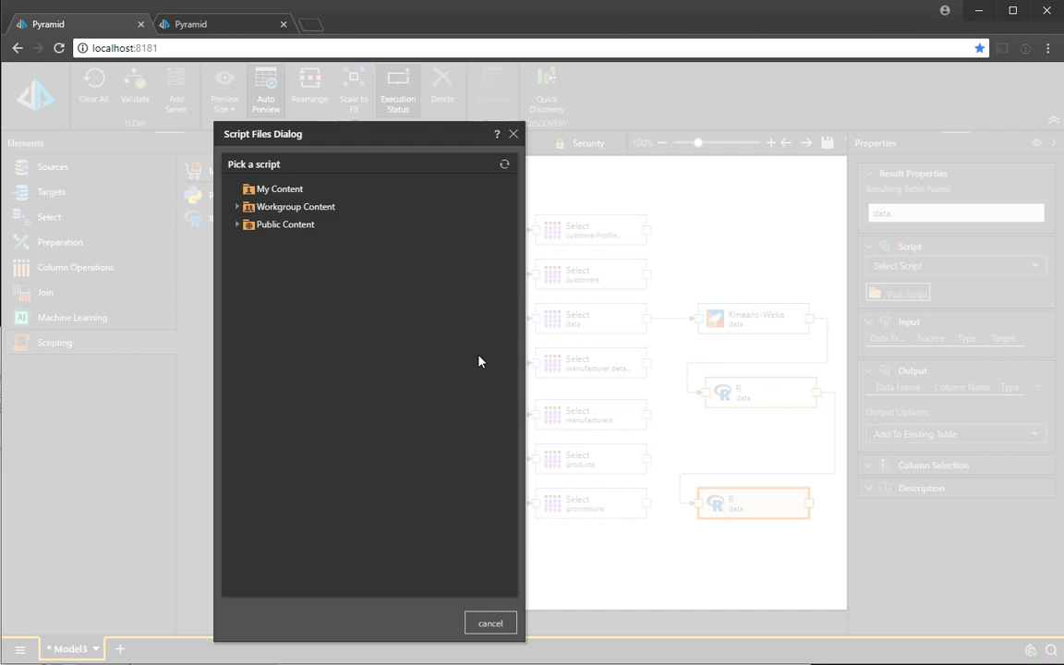
pyautogui.click(238, 224)
pyautogui.click(246, 260)
pyautogui.click(292, 280)
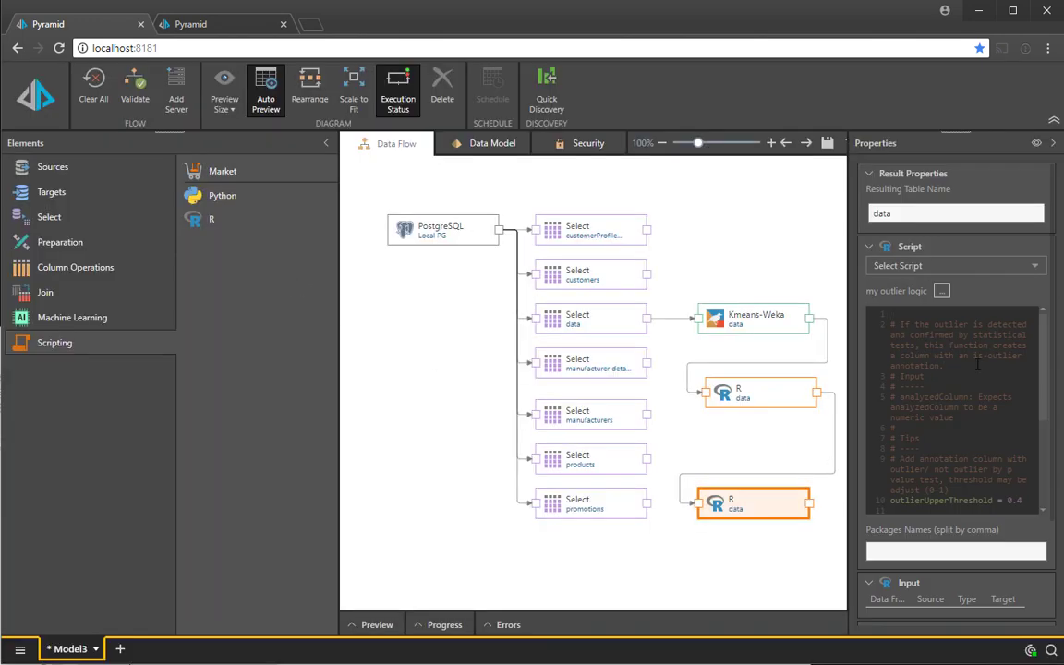
pyautogui.scroll(-5, 977, 366)
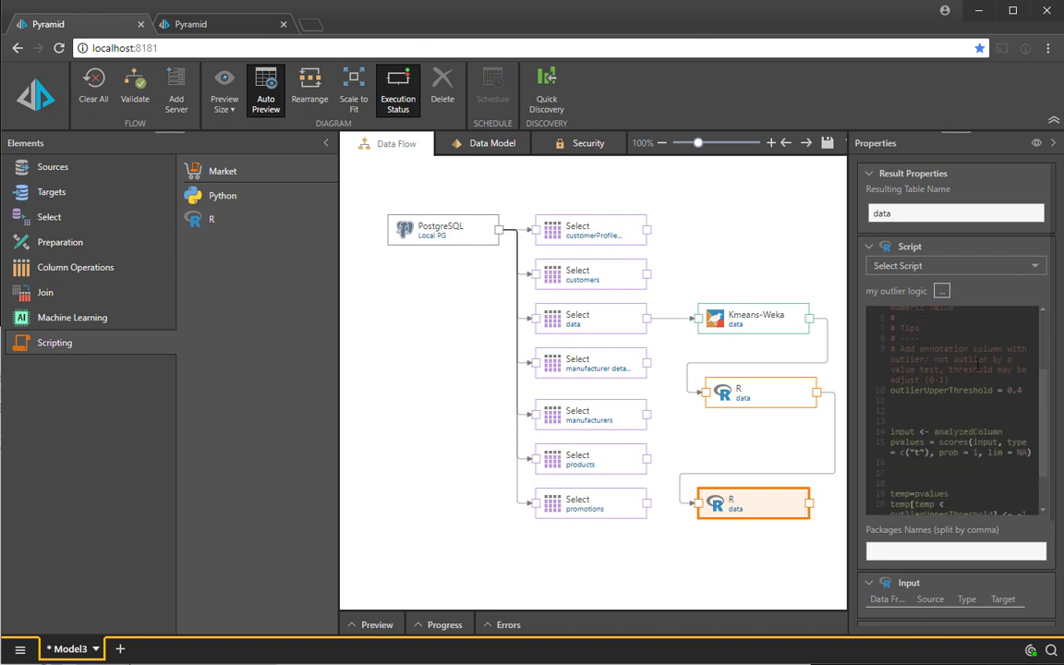
pyautogui.scroll(5, 977, 365)
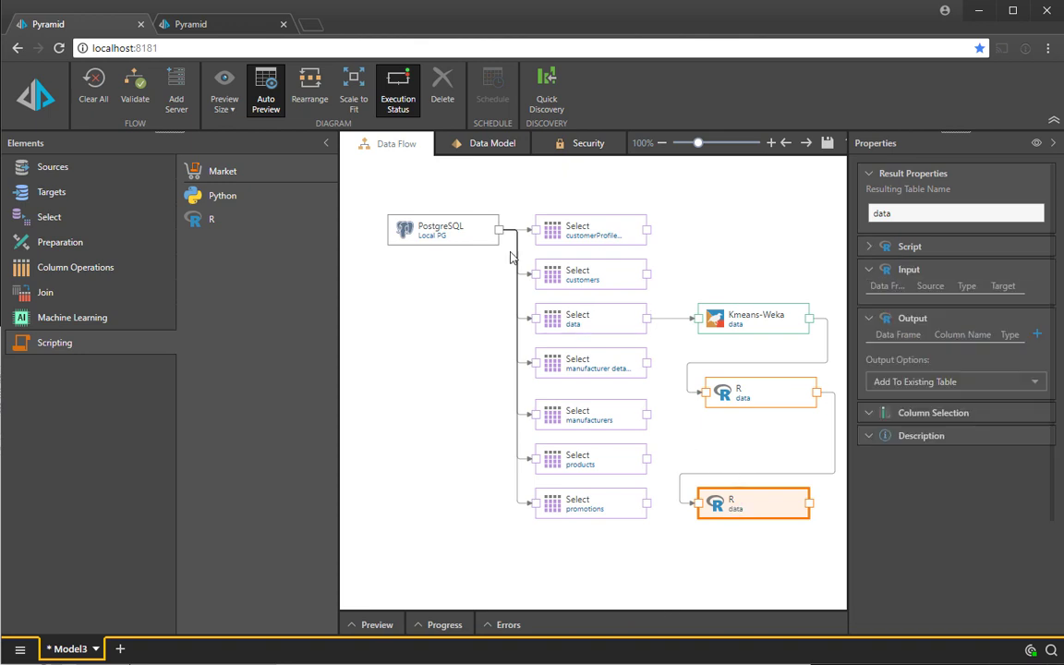
# Delete the extra R node and connect all tables to a new In-Memory database 'demo b'.
pyautogui.click(443, 88)
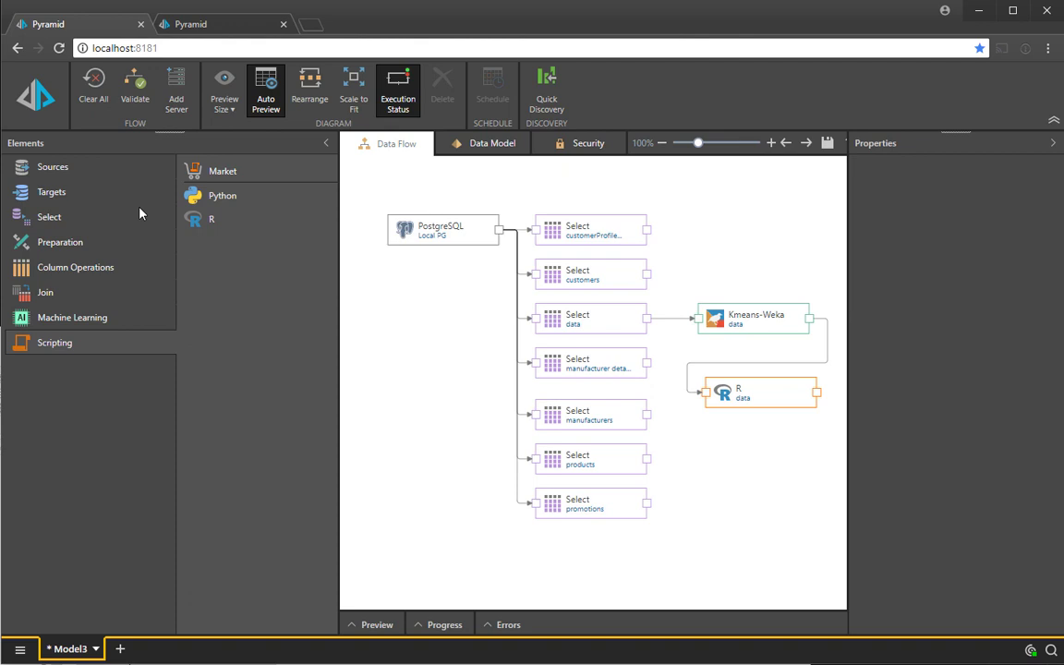
pyautogui.click(72, 192)
pyautogui.moveTo(222, 553); pyautogui.dragTo(730, 494)
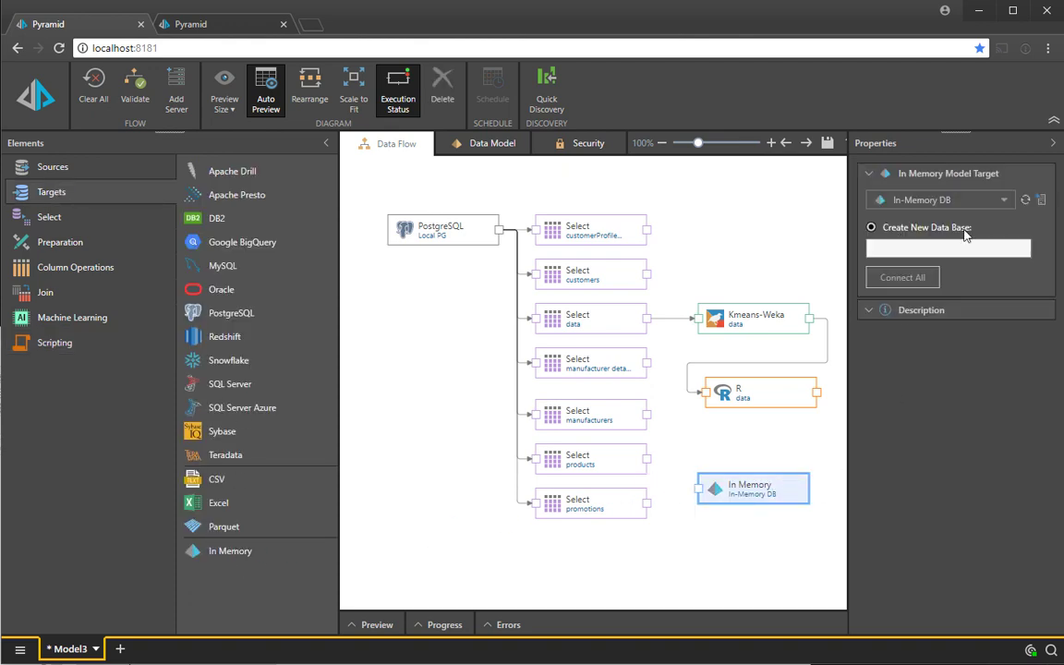
pyautogui.write('demo b')
pyautogui.click(927, 276)
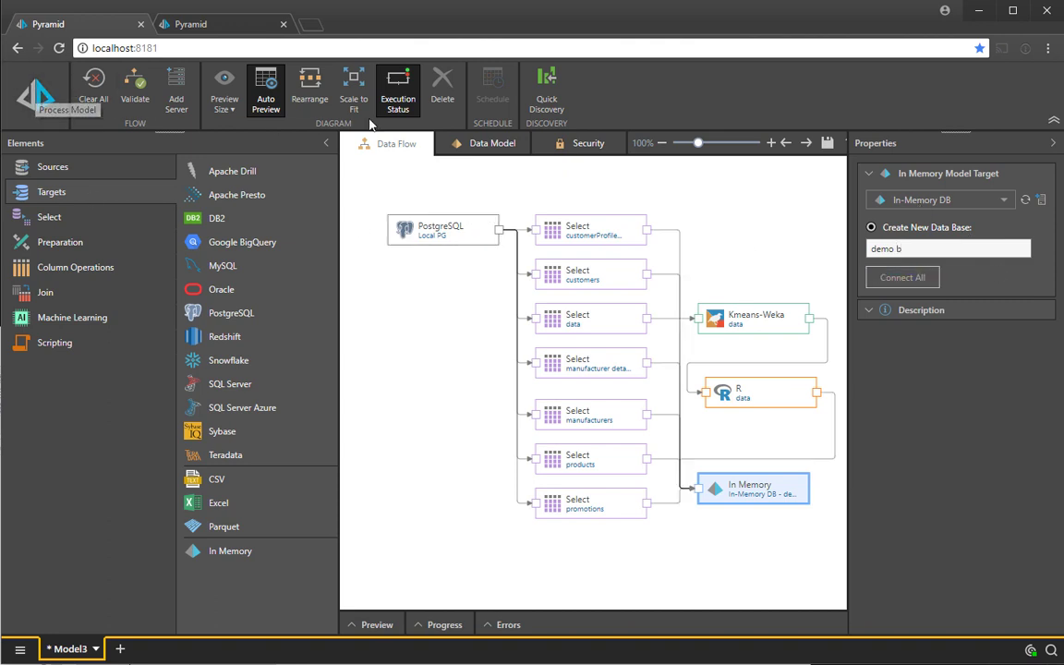
# Process both the data flow and model, saving the model as 'demo b'.
pyautogui.click(35, 92)
pyautogui.click(335, 191)
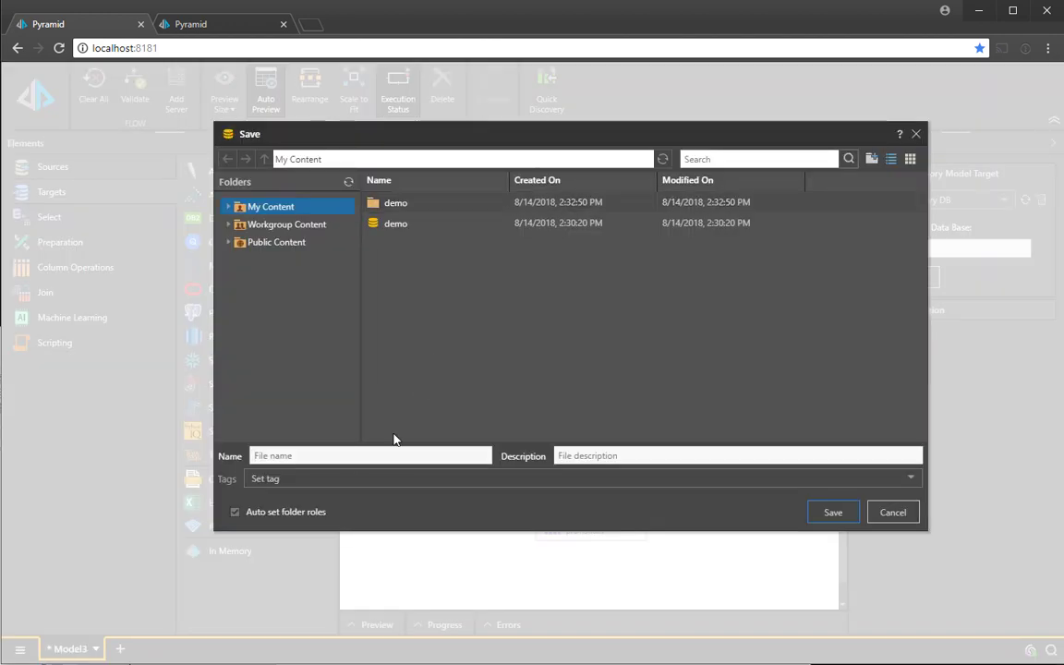
pyautogui.write('demo b')
pyautogui.press('Return')
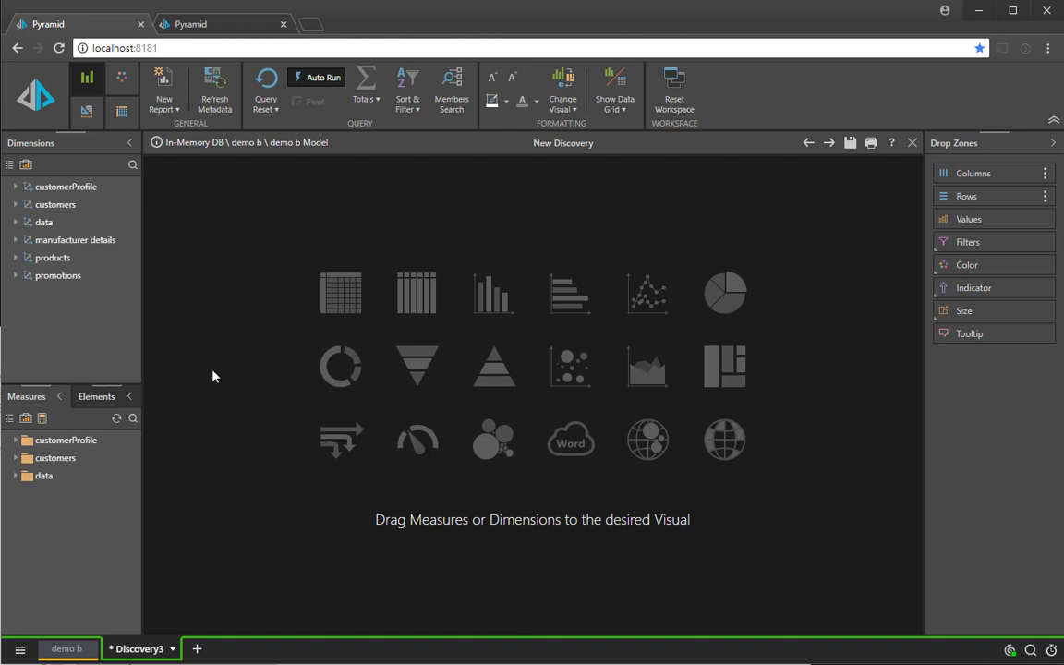
# Plot each Product on a scatter chart with Cost on X and net profit on Y.
pyautogui.click(16, 257)
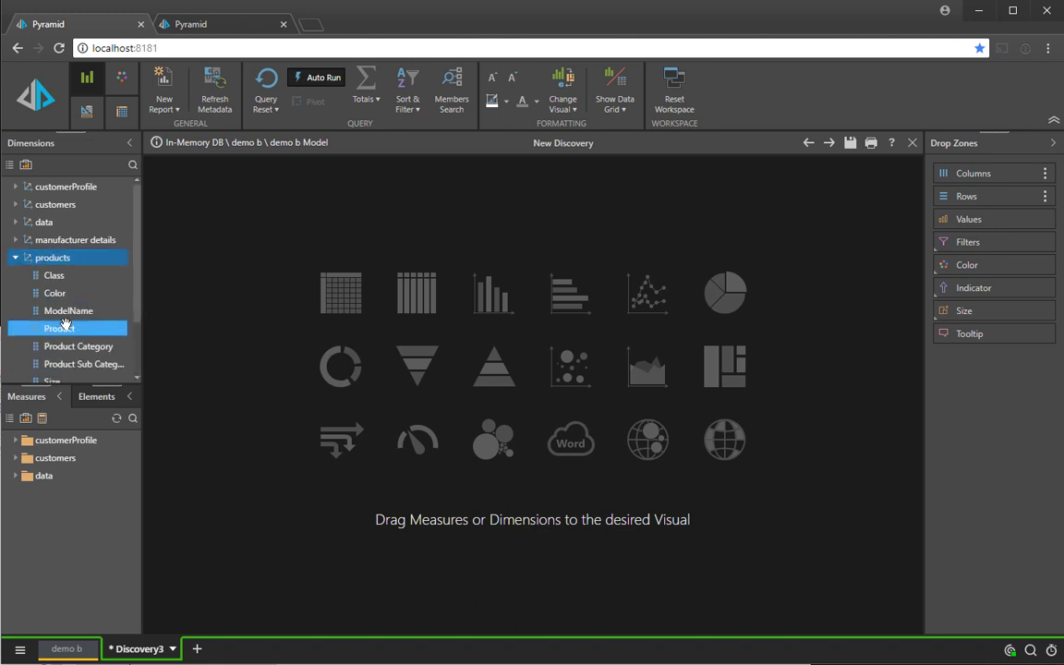
pyautogui.moveTo(65, 324); pyautogui.dragTo(570, 370)
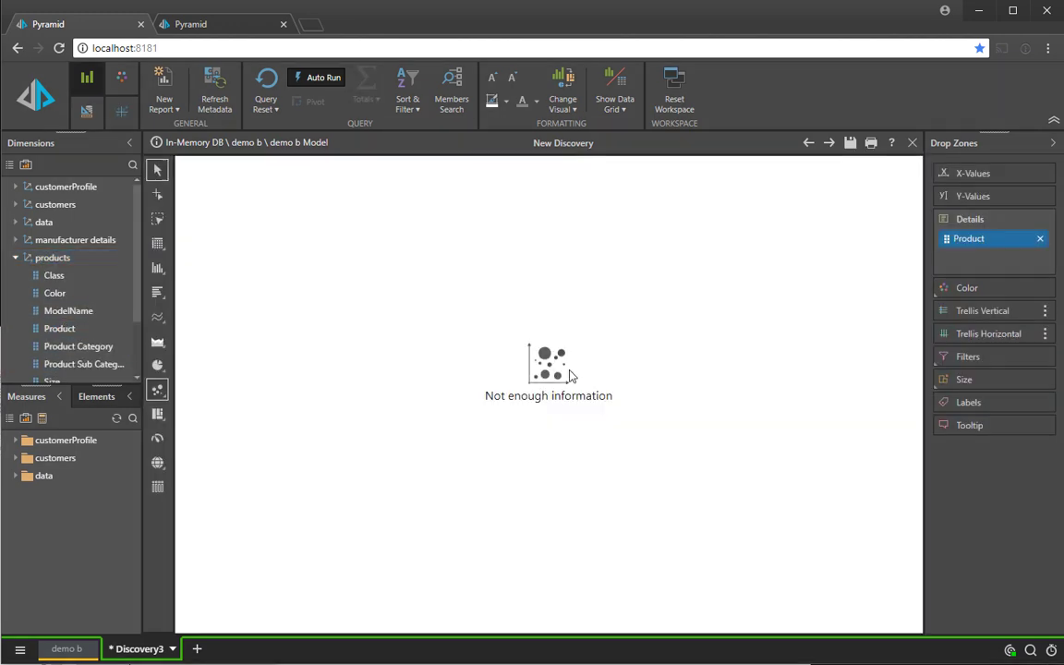
pyautogui.click(15, 476)
pyautogui.click(35, 494)
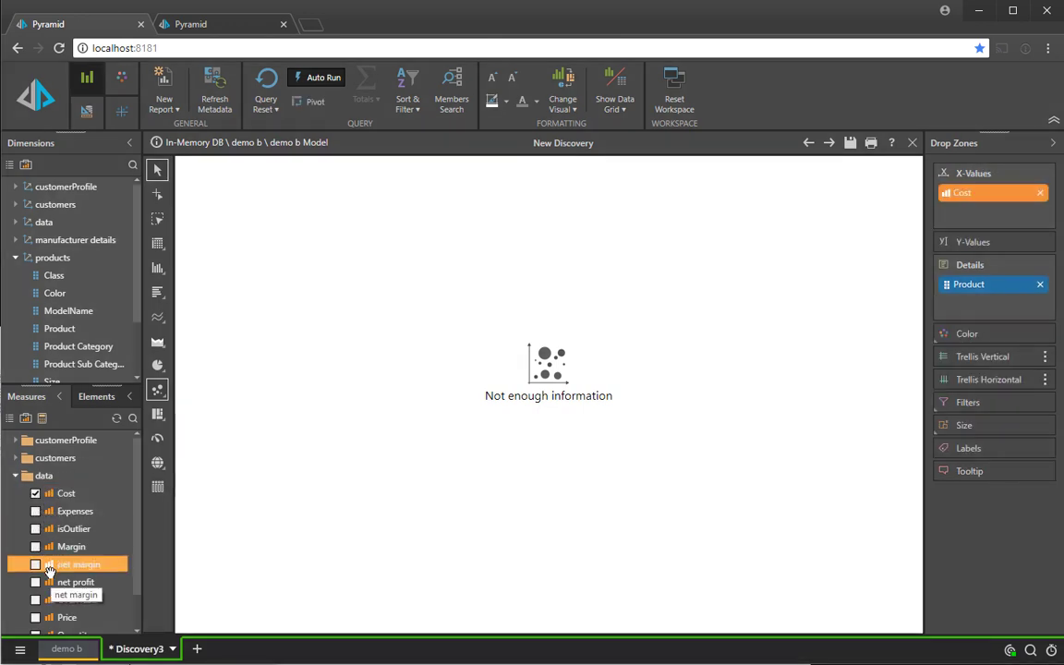
pyautogui.scroll(-1, 46, 568)
pyautogui.click(35, 541)
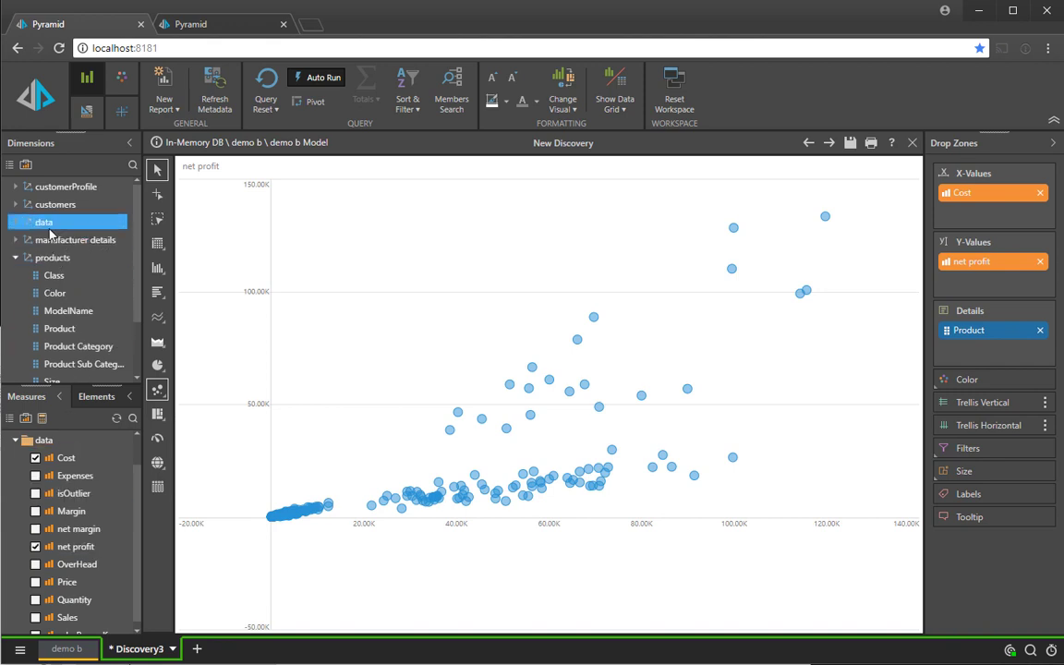
# Colour the Product points by Kmeans Clusters, dock the cluster legend below, and enlarge the chart.
pyautogui.click(46, 223)
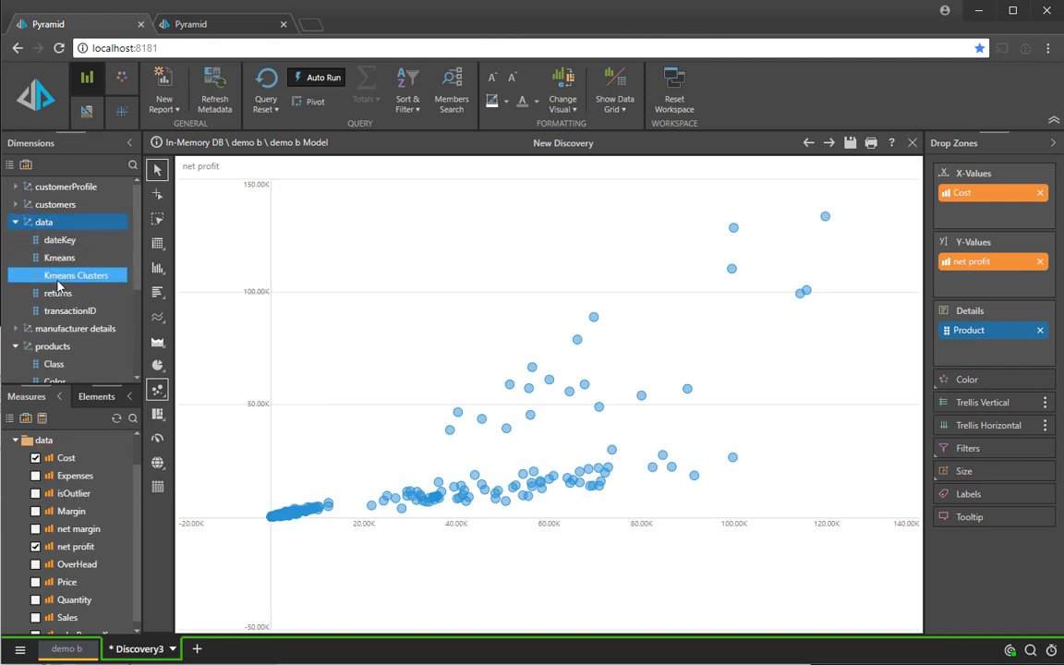
pyautogui.moveTo(63, 276); pyautogui.dragTo(969, 388)
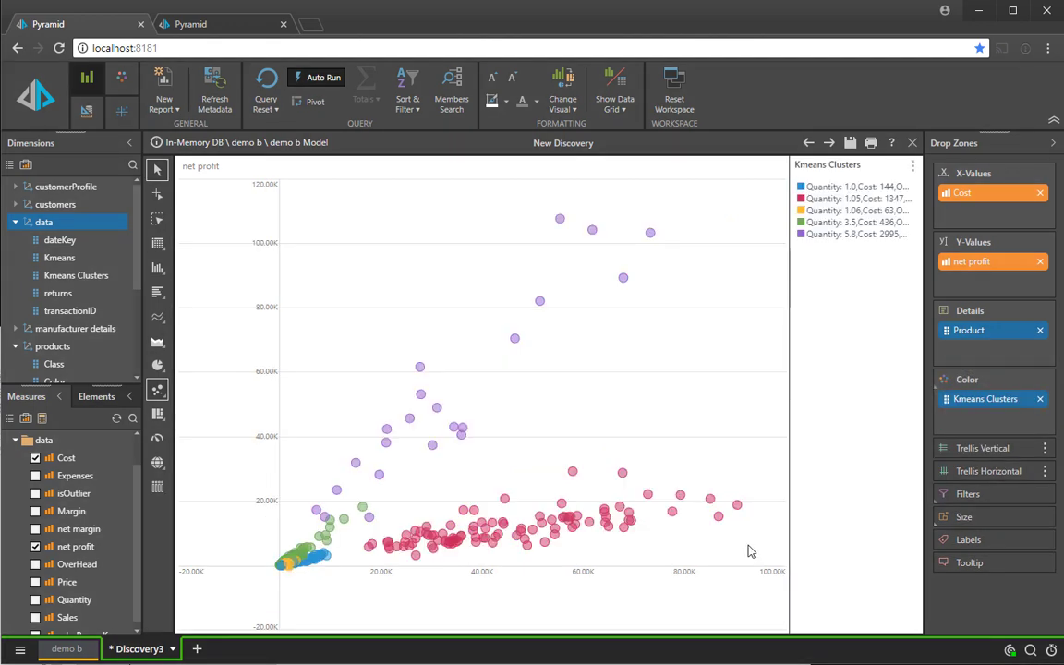
pyautogui.moveTo(791, 475); pyautogui.dragTo(739, 483)
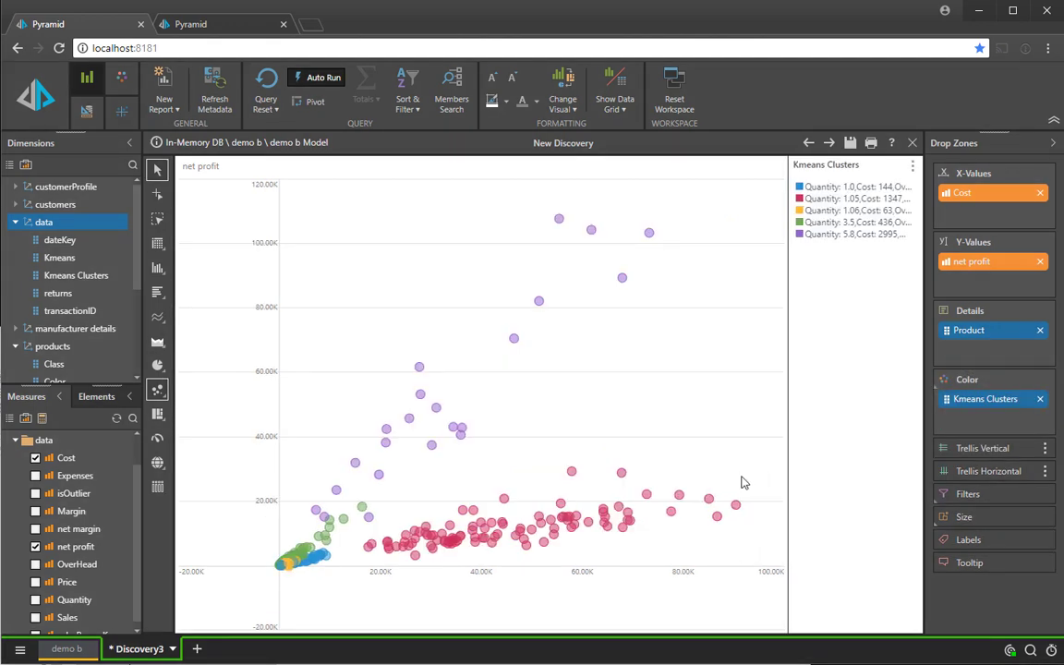
pyautogui.moveTo(776, 164); pyautogui.dragTo(379, 568)
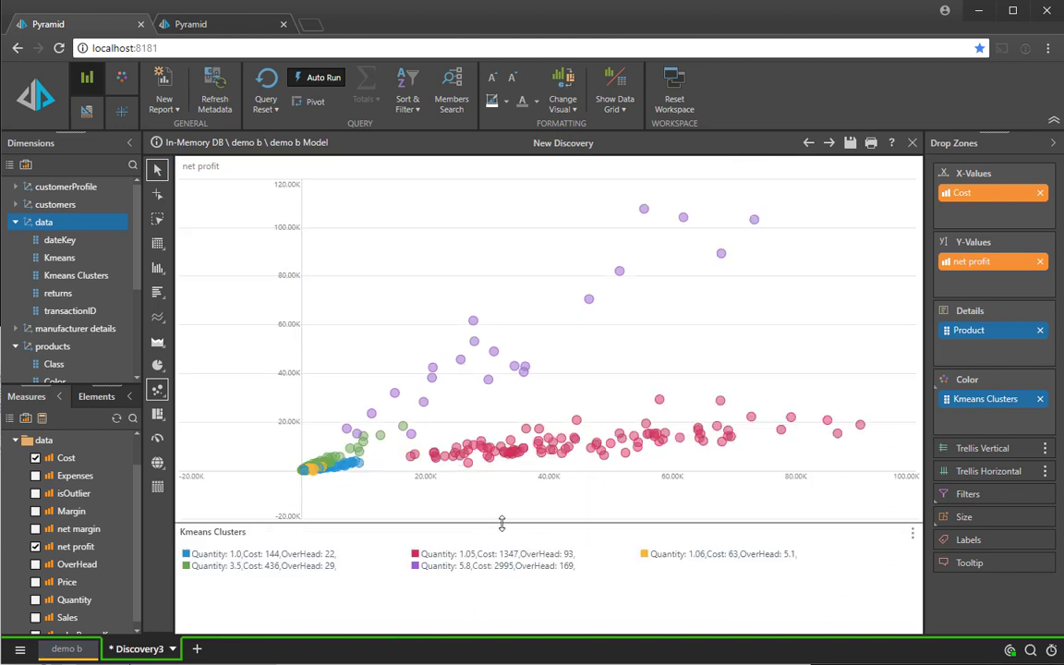
pyautogui.moveTo(500, 523); pyautogui.dragTo(610, 561)
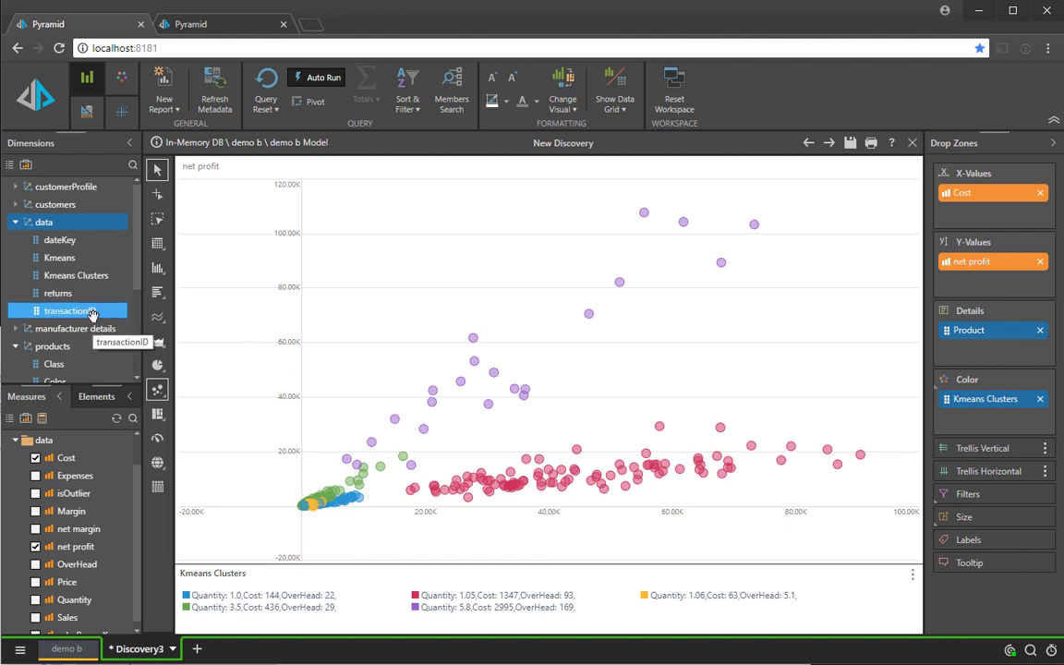
pyautogui.scroll(-5, 93, 314)
pyautogui.scroll(5, 90, 372)
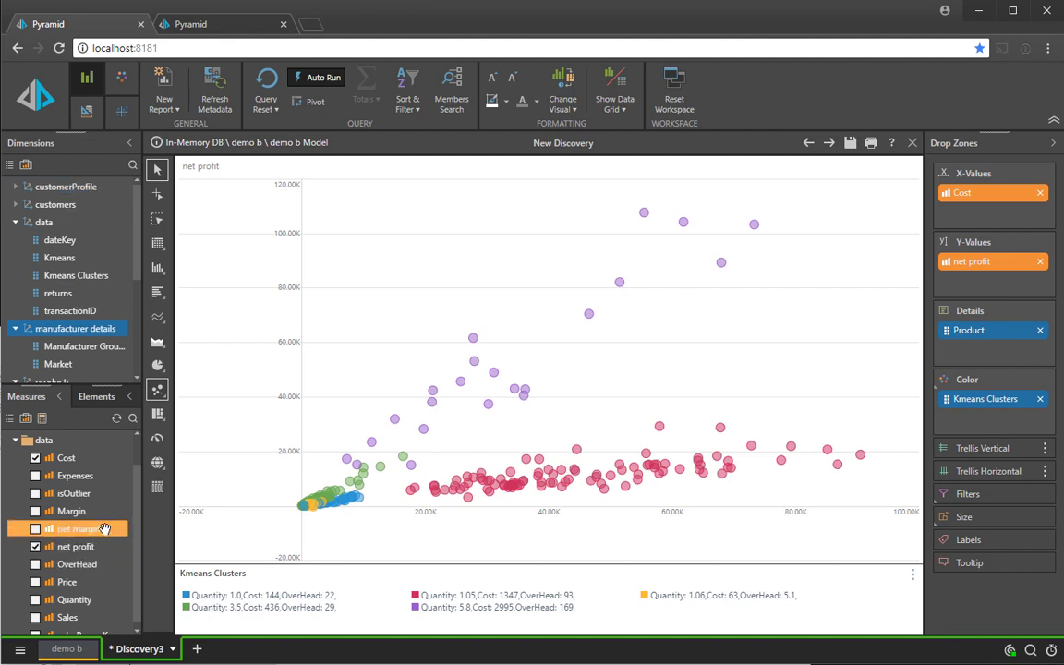
pyautogui.click(66, 205)
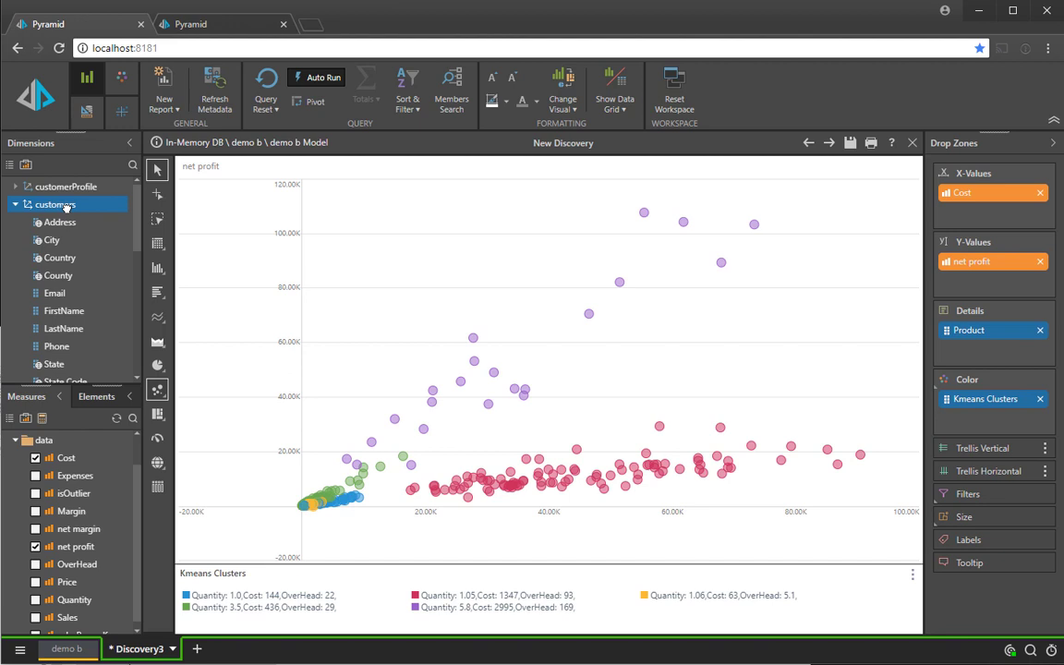